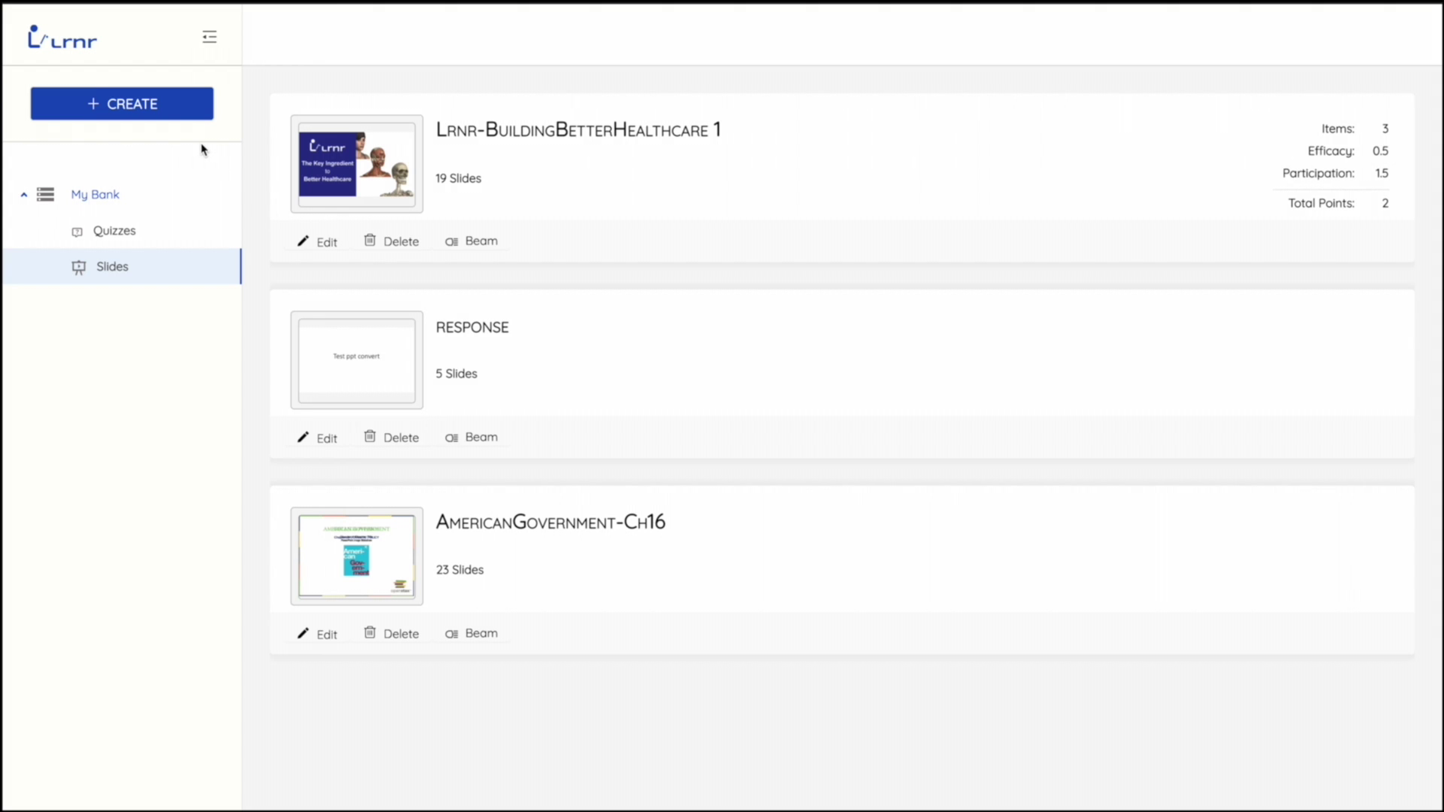
- Upload Cardiovascular System-Demo.pdf via CREATE > Upload Slides as a new slide deck
{"action": "left_click", "coordinate": [137, 110]}
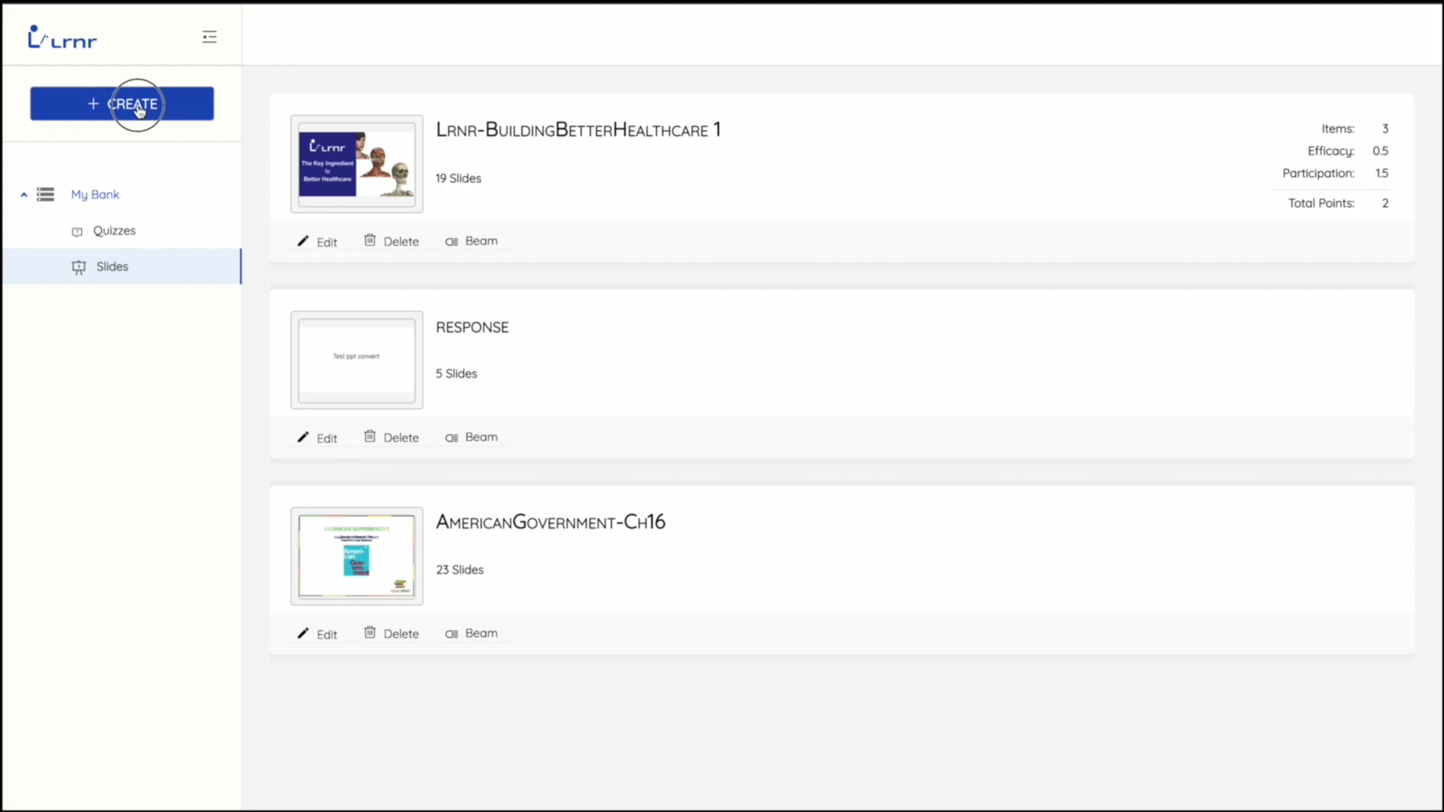
{"action": "left_click", "coordinate": [129, 170]}
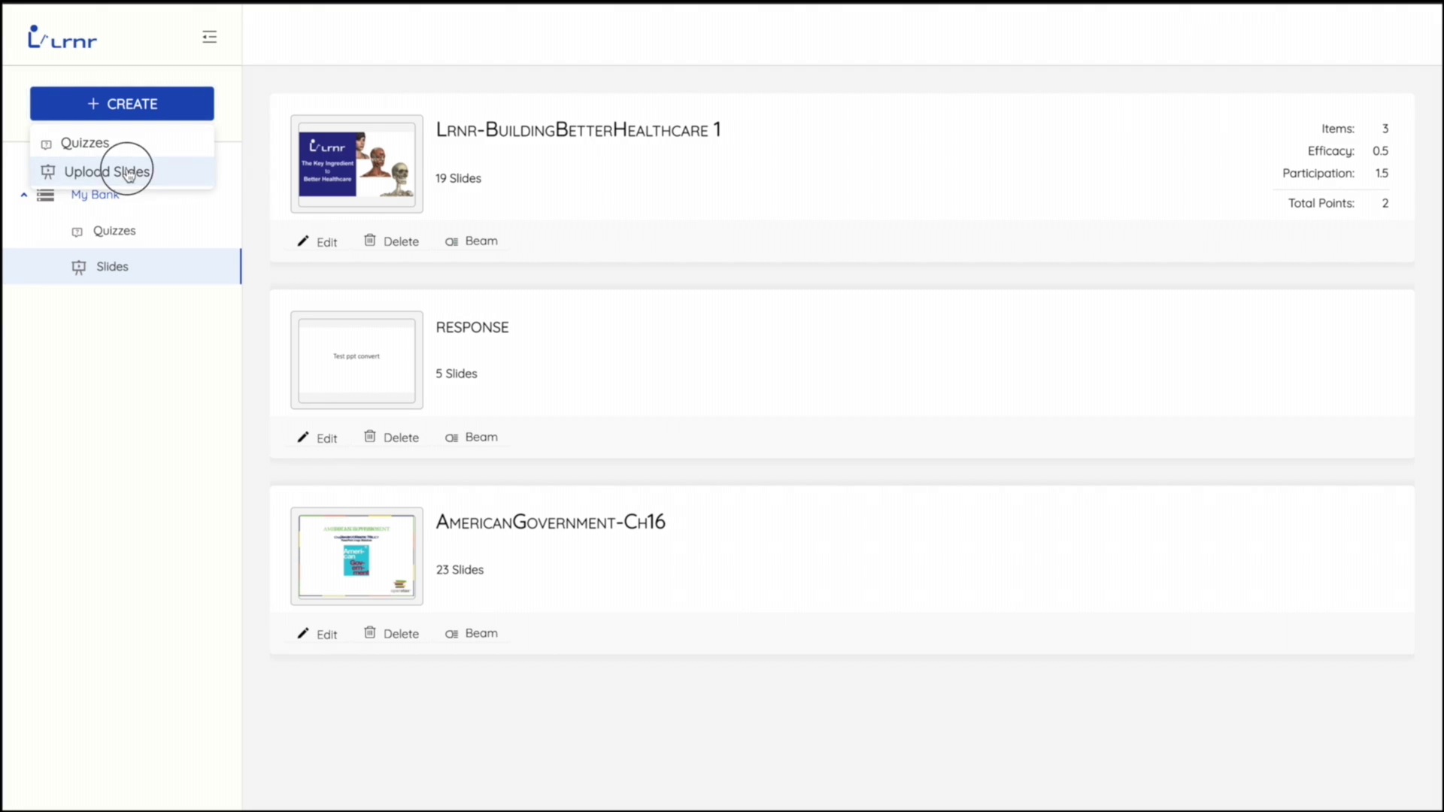
{"action": "left_click", "coordinate": [425, 203]}
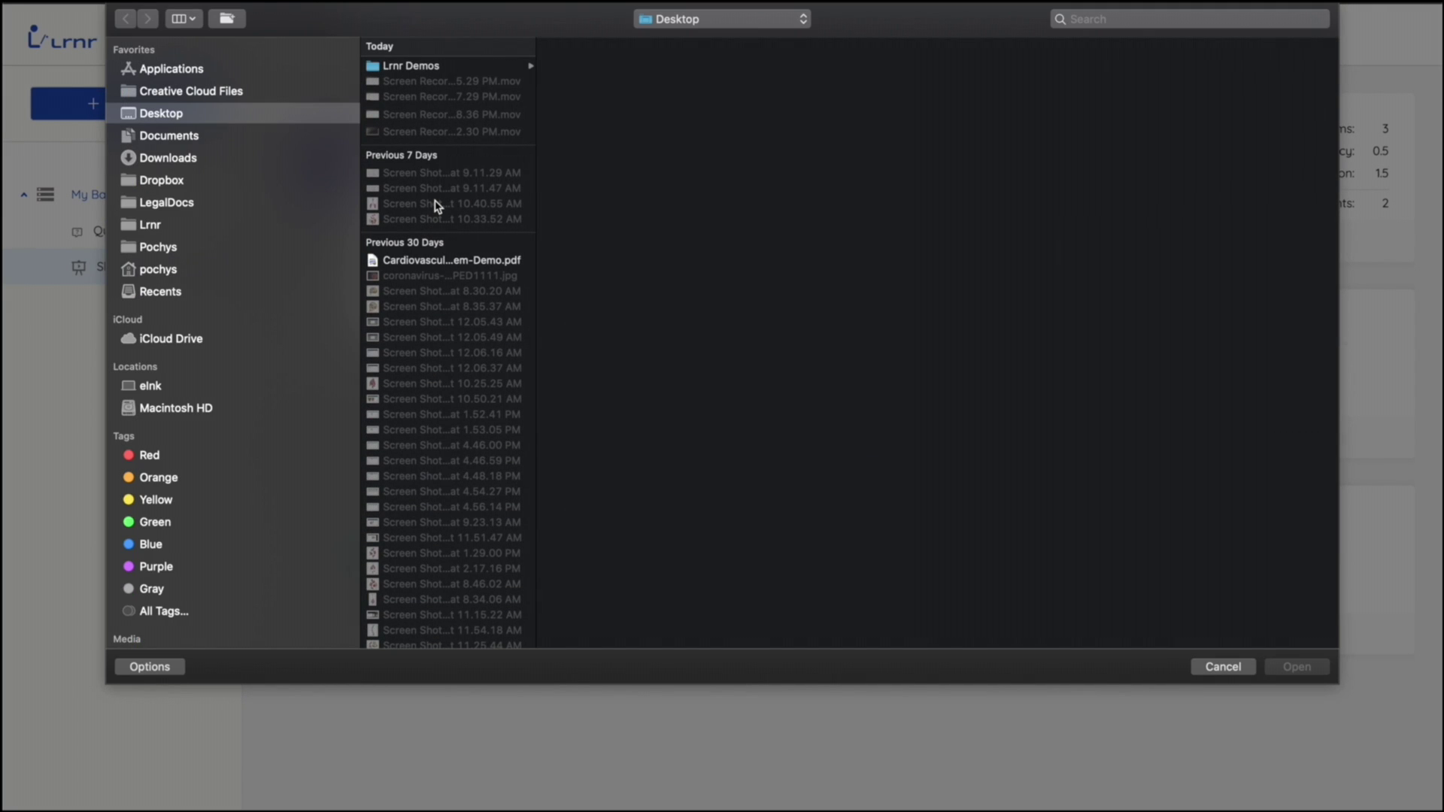
{"action": "left_click", "coordinate": [432, 261]}
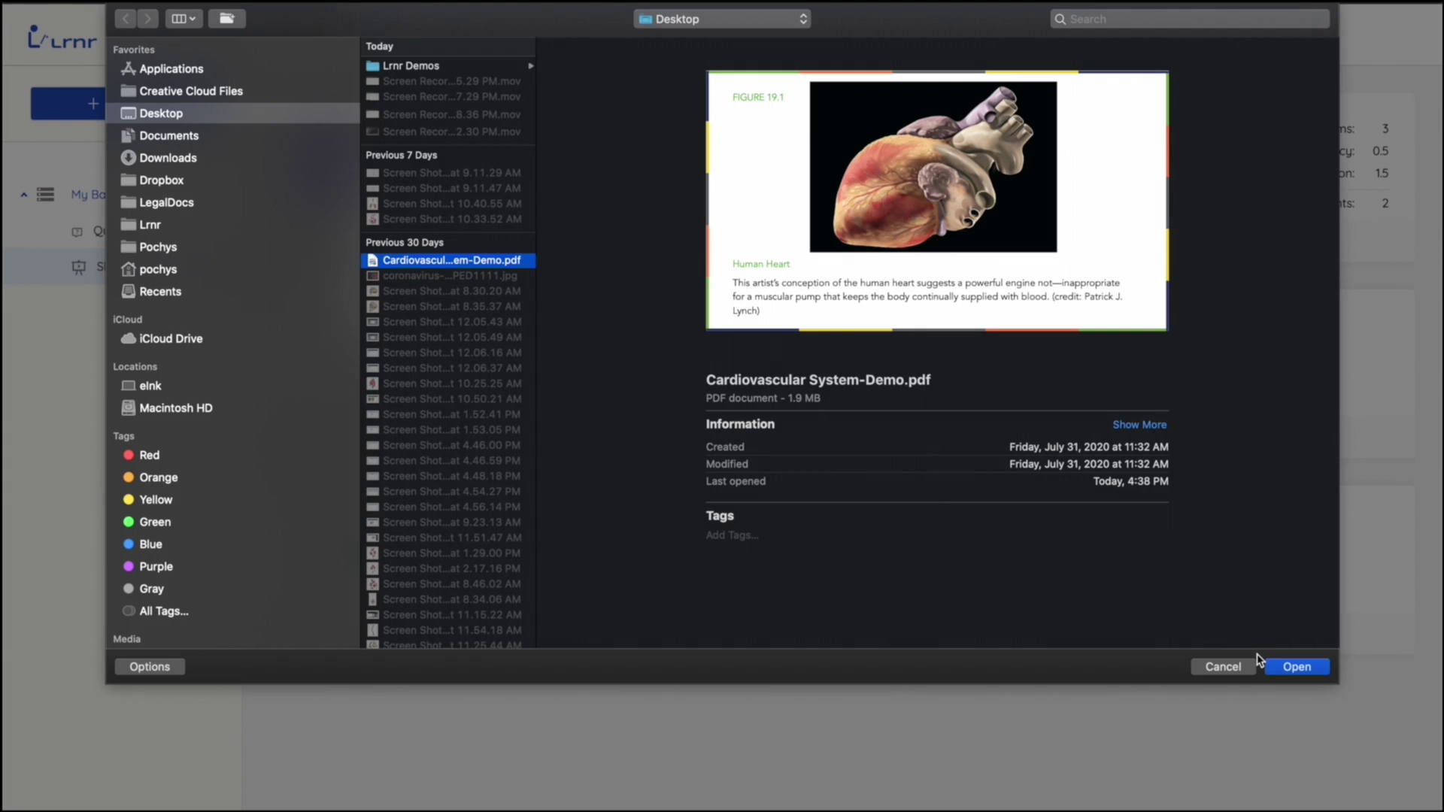
{"action": "left_click", "coordinate": [1282, 670]}
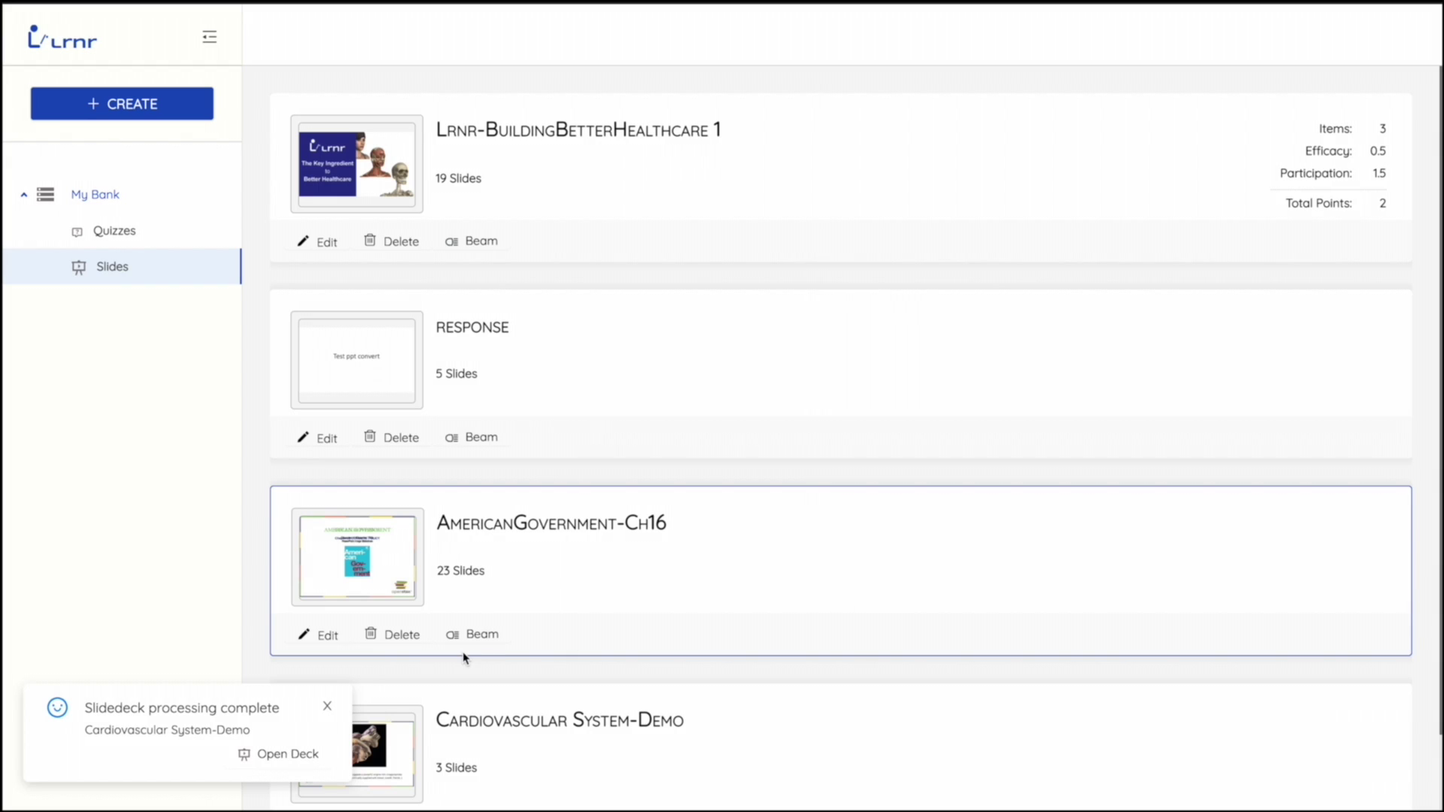
- In the new deck, add the question 'What is the function of the cardiovascular system?' answered Transportation
{"action": "left_click", "coordinate": [310, 758]}
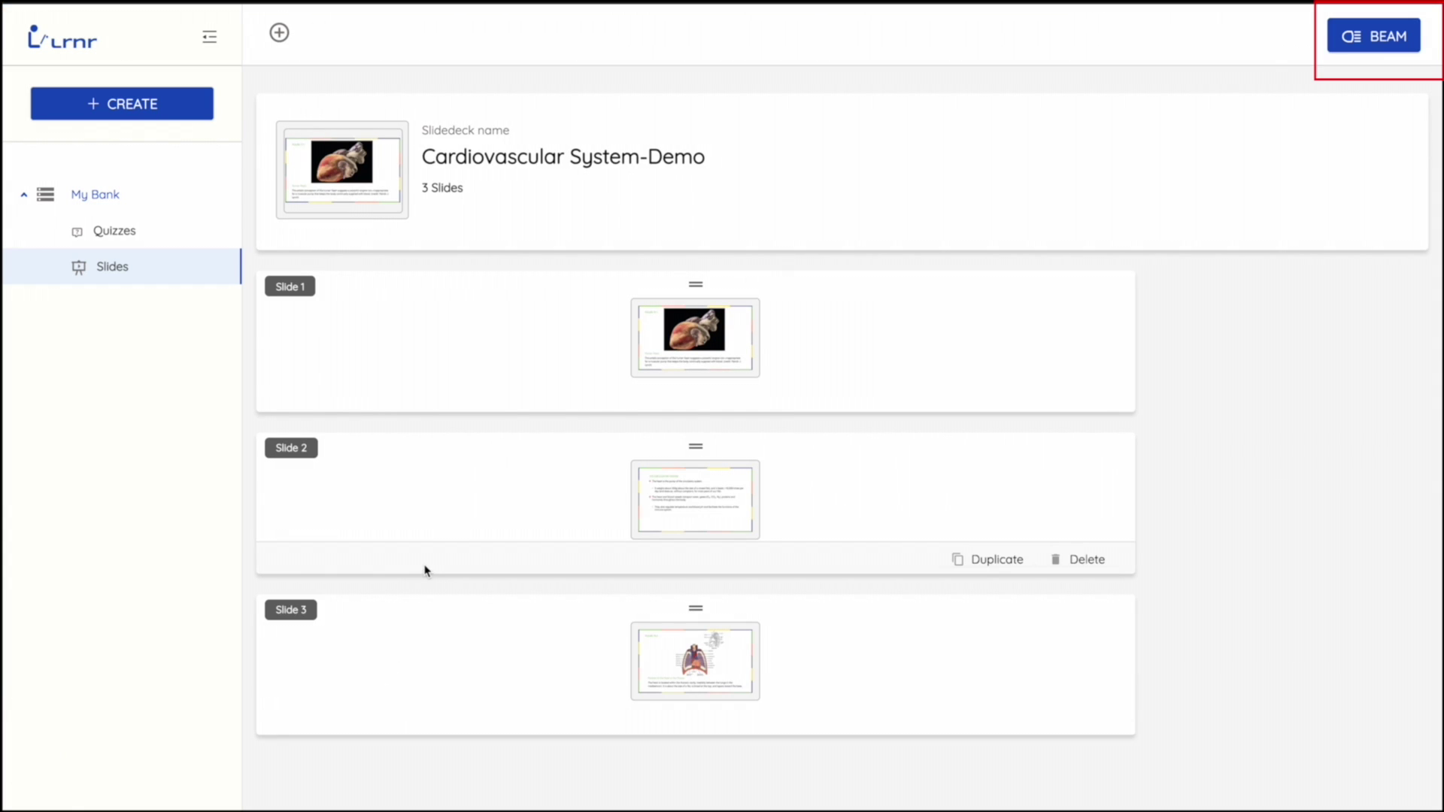
{"action": "left_click", "coordinate": [280, 35]}
{"action": "type", "text": "Wha"}
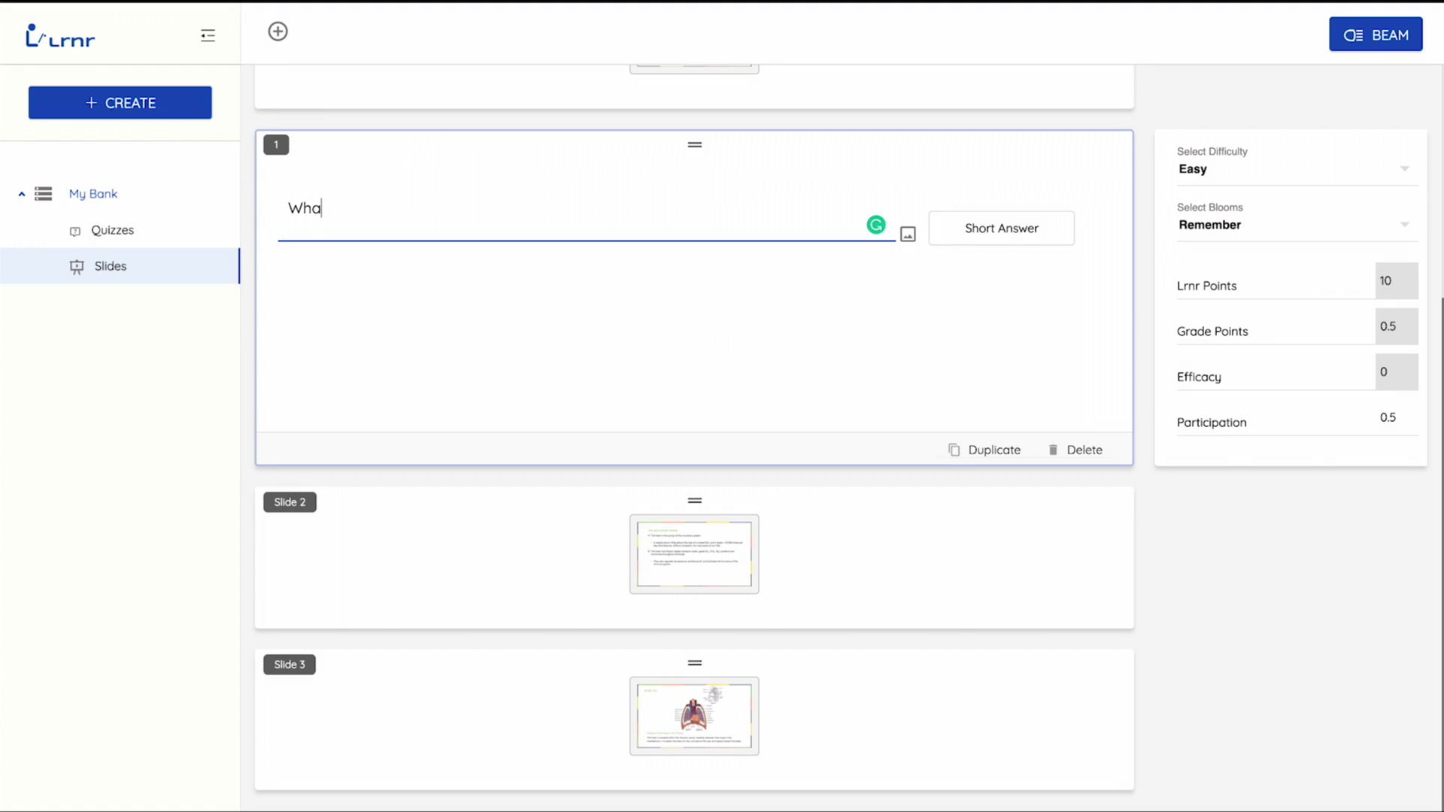
{"action": "type", "text": "t is the function of the cardiovasc"}
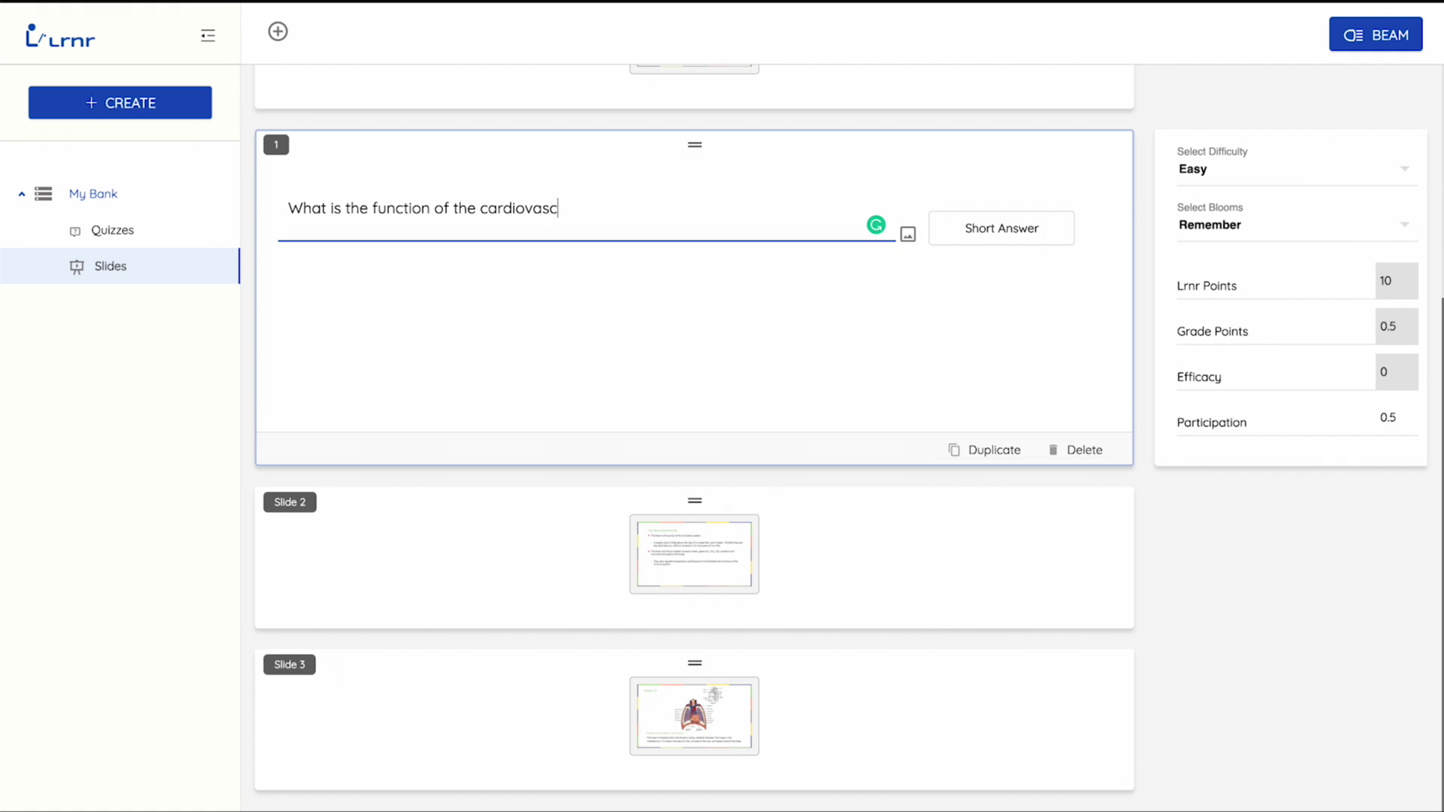
{"action": "type", "text": "ular system?"}
{"action": "left_click", "coordinate": [506, 368]}
{"action": "left_click", "coordinate": [376, 306]}
{"action": "left_click", "coordinate": [393, 247]}
{"action": "type", "text": "Trans"}
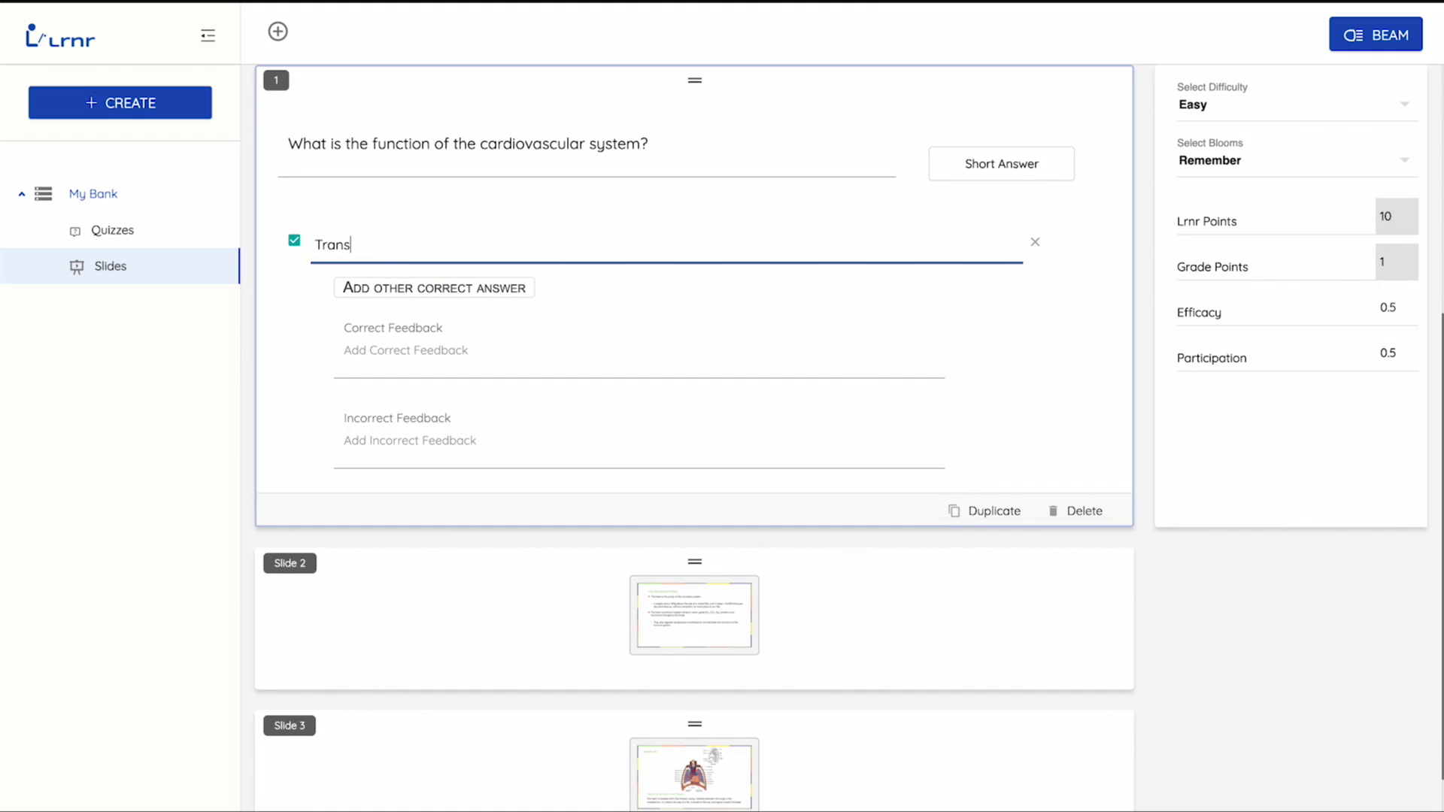
{"action": "type", "text": "portation"}
{"action": "left_click", "coordinate": [414, 348]}
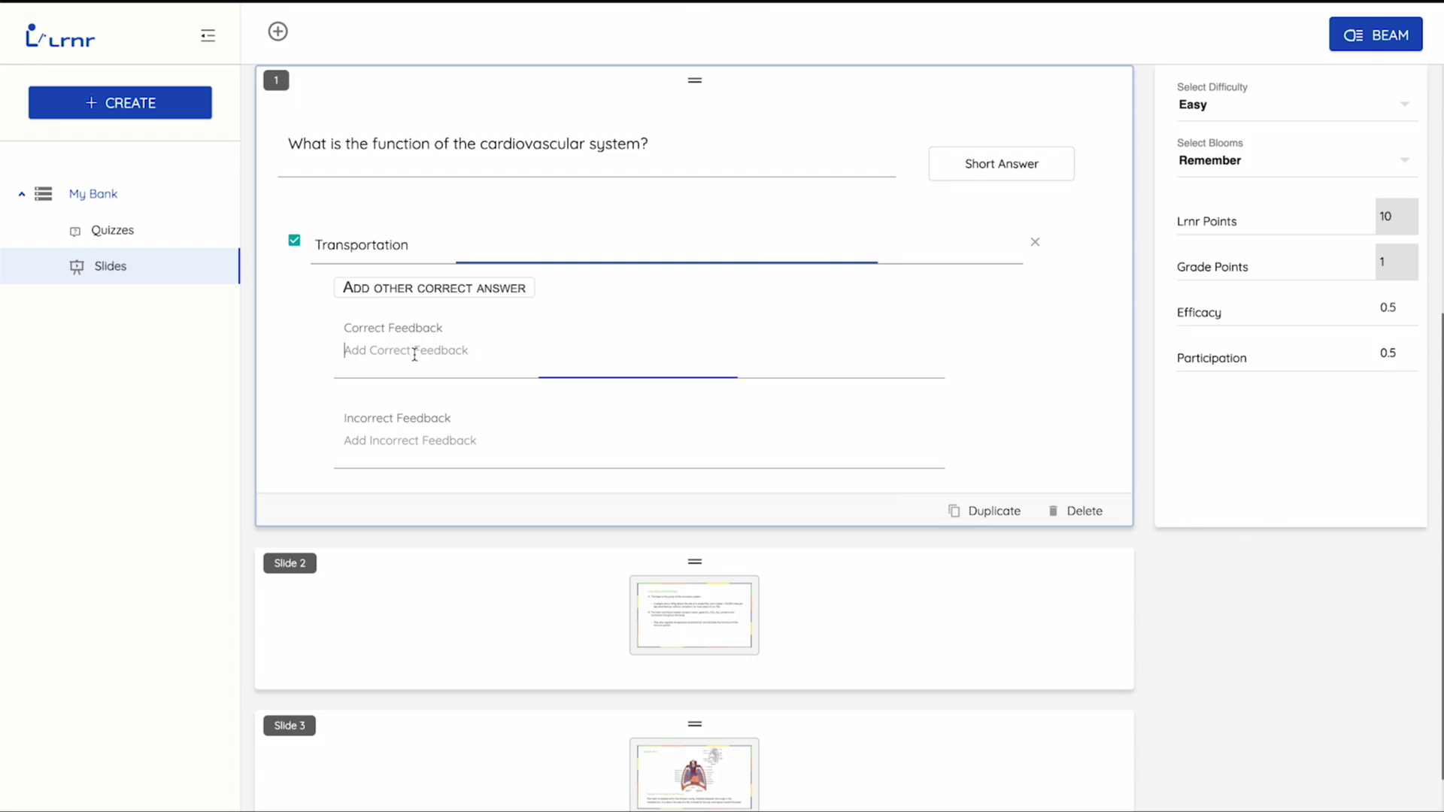
{"action": "left_click", "coordinate": [427, 444]}
{"action": "left_click", "coordinate": [1017, 425]}
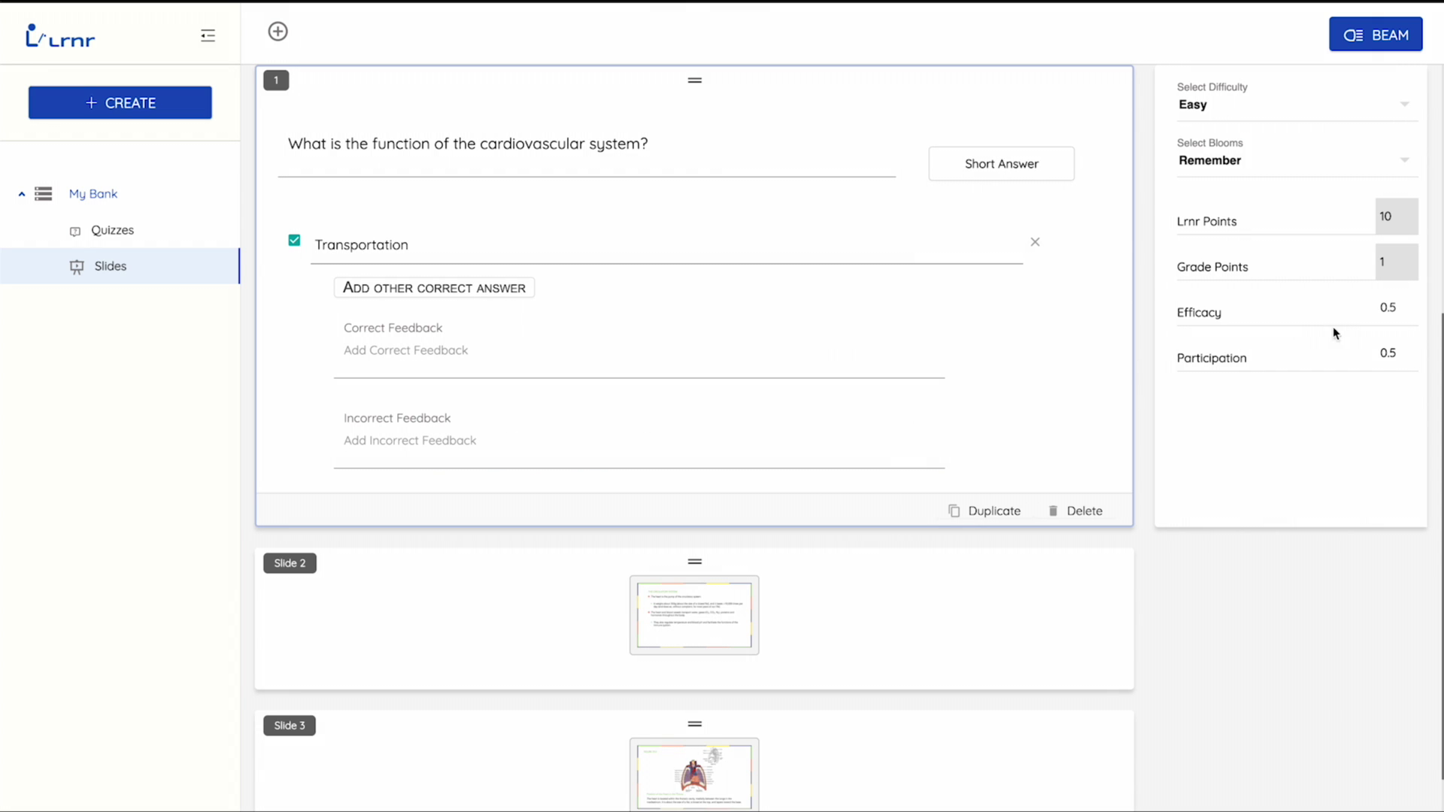
- Set the question's efficacy to 0 and participation to 1
{"action": "mouse_move", "coordinate": [1404, 314]}
{"action": "left_click", "coordinate": [1405, 314]}
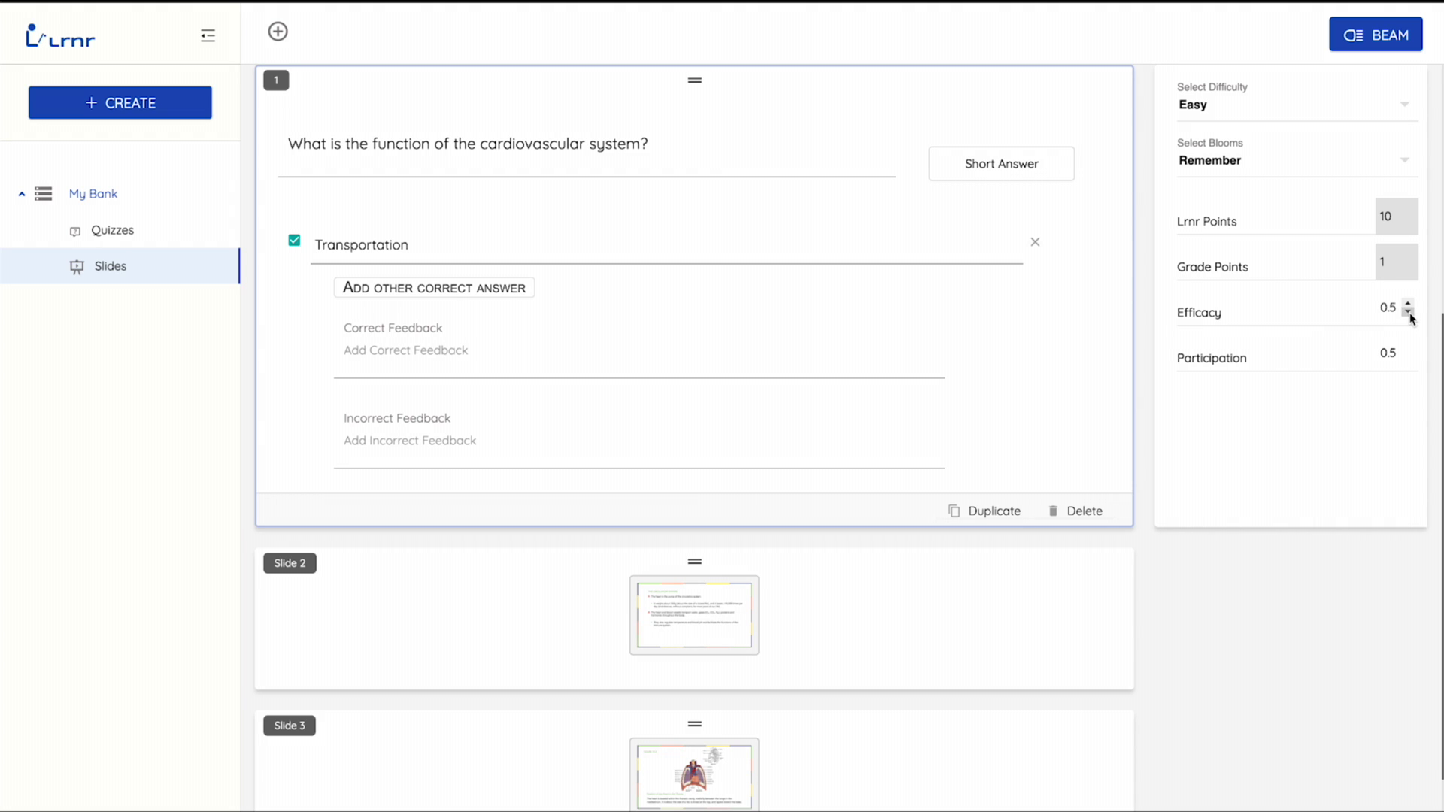
{"action": "left_click", "coordinate": [1407, 357]}
{"action": "left_click", "coordinate": [1409, 348]}
{"action": "left_click", "coordinate": [1410, 348]}
{"action": "left_click", "coordinate": [1410, 348]}
{"action": "left_click", "coordinate": [1409, 348]}
{"action": "left_click", "coordinate": [1410, 348]}
{"action": "left_click", "coordinate": [1410, 348]}
{"action": "left_click", "coordinate": [1409, 349]}
- Add a multiple-choice question 'What is the normal systolic blood pressure?'
{"action": "left_click", "coordinate": [279, 32]}
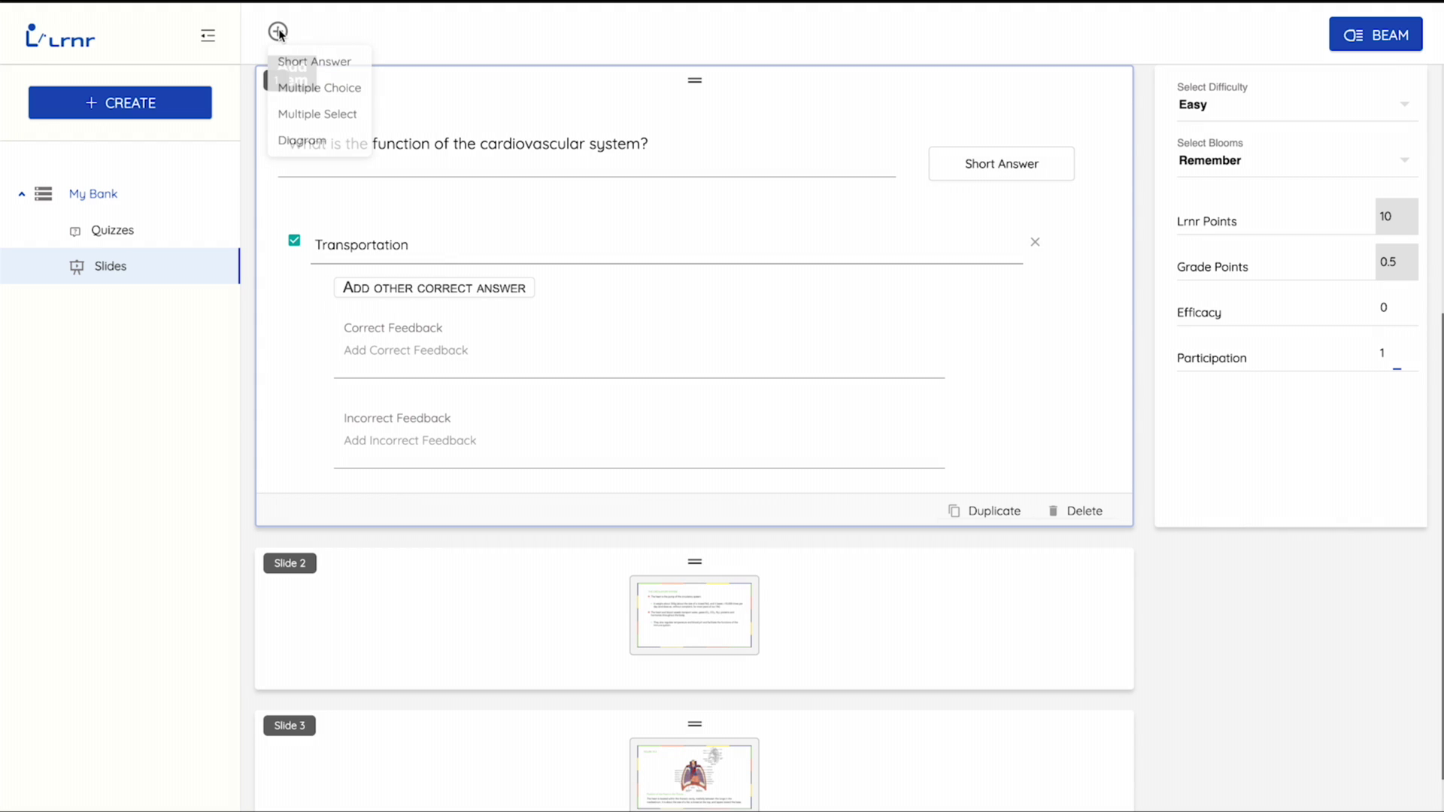
{"action": "left_click", "coordinate": [309, 92]}
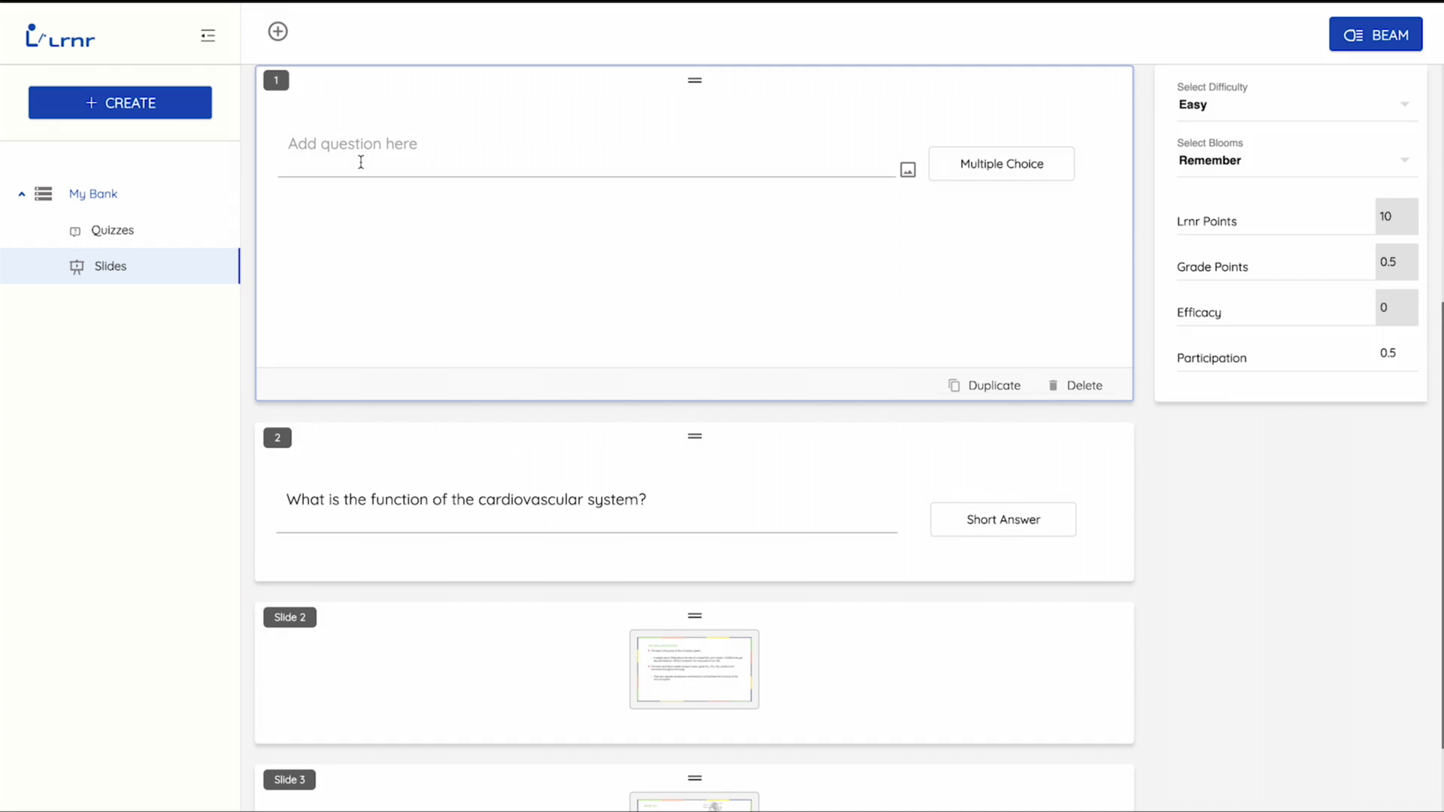
{"action": "left_click", "coordinate": [361, 161]}
{"action": "type", "text": "What is the normal systolic blood pressure?"}
{"action": "left_click", "coordinate": [648, 207]}
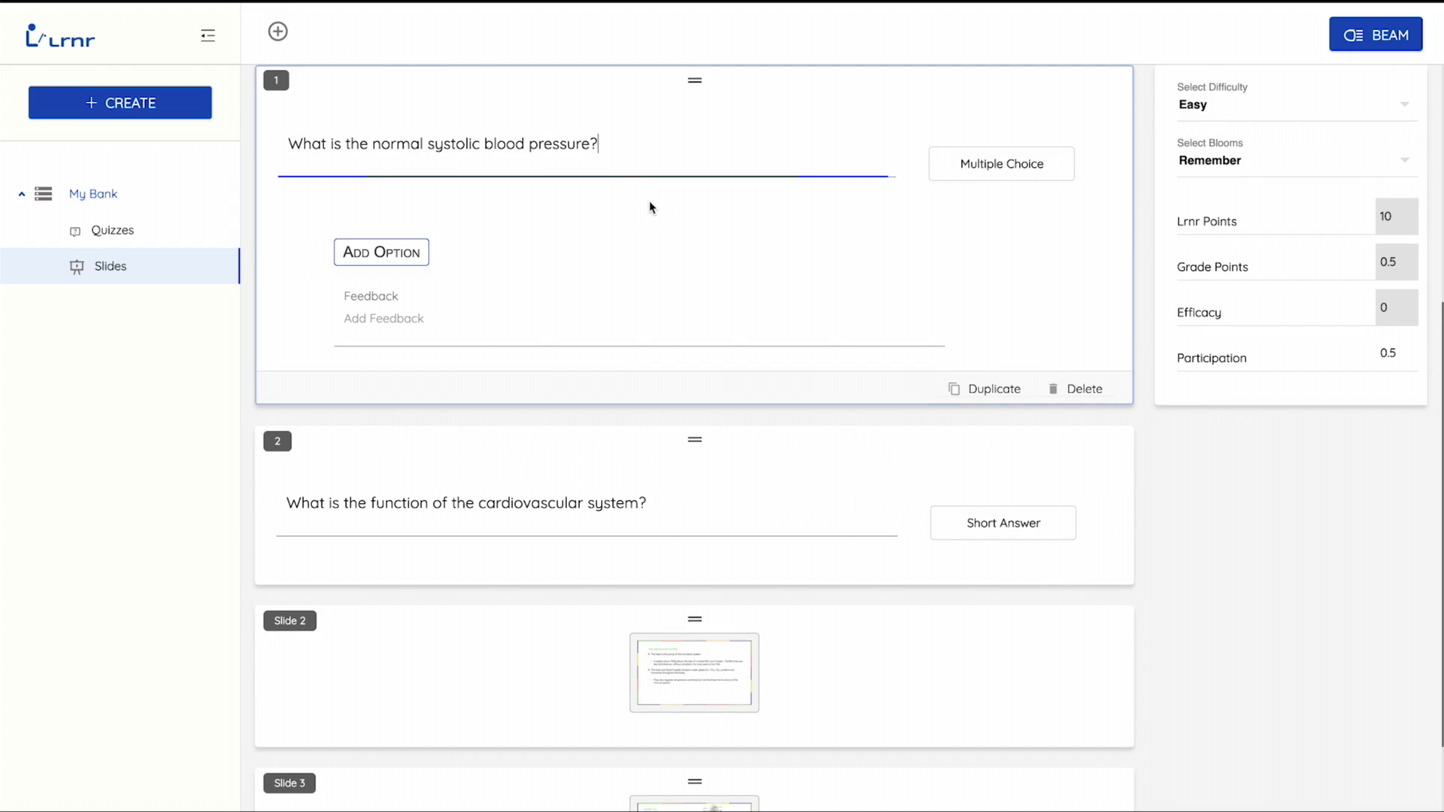
- Add options 110-140 mm hg (marked correct), 120-140 mm hg and 150-140 mm hg
{"action": "left_click", "coordinate": [381, 253]}
{"action": "type", "text": "110-140"}
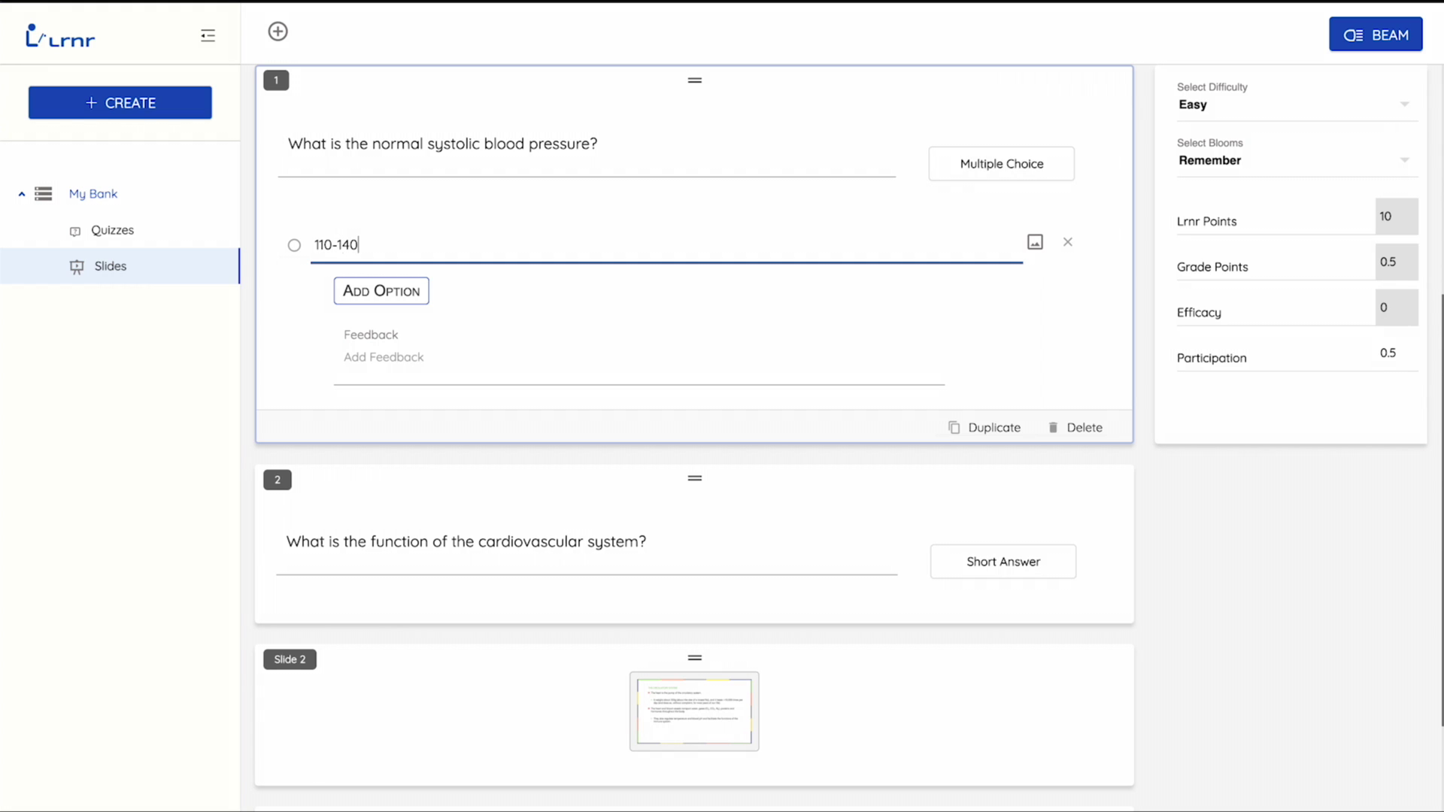
{"action": "type", "text": " mm hg"}
{"action": "left_click", "coordinate": [351, 293]}
{"action": "type", "text": "120-"}
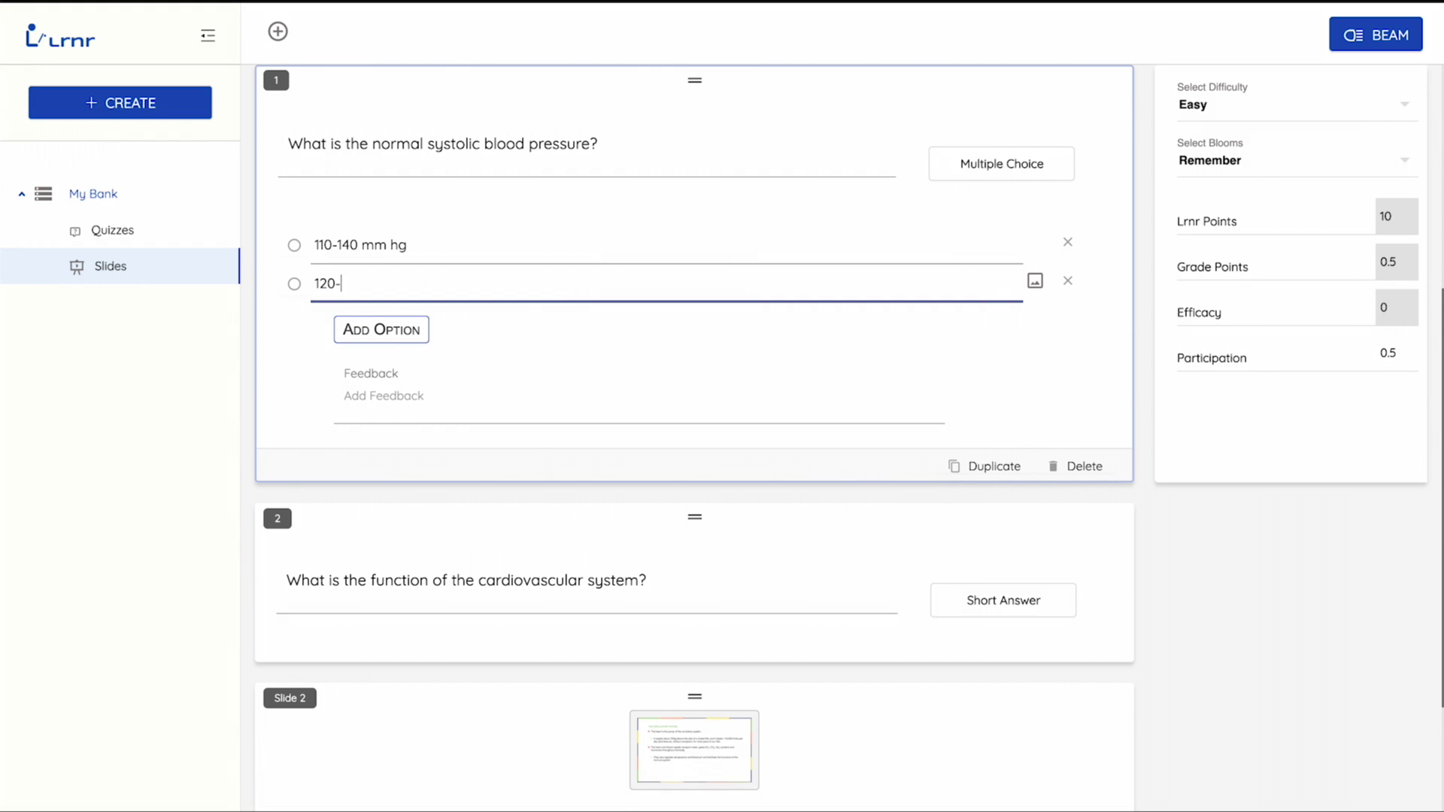
{"action": "type", "text": "140 mm hg"}
{"action": "left_click", "coordinate": [294, 245]}
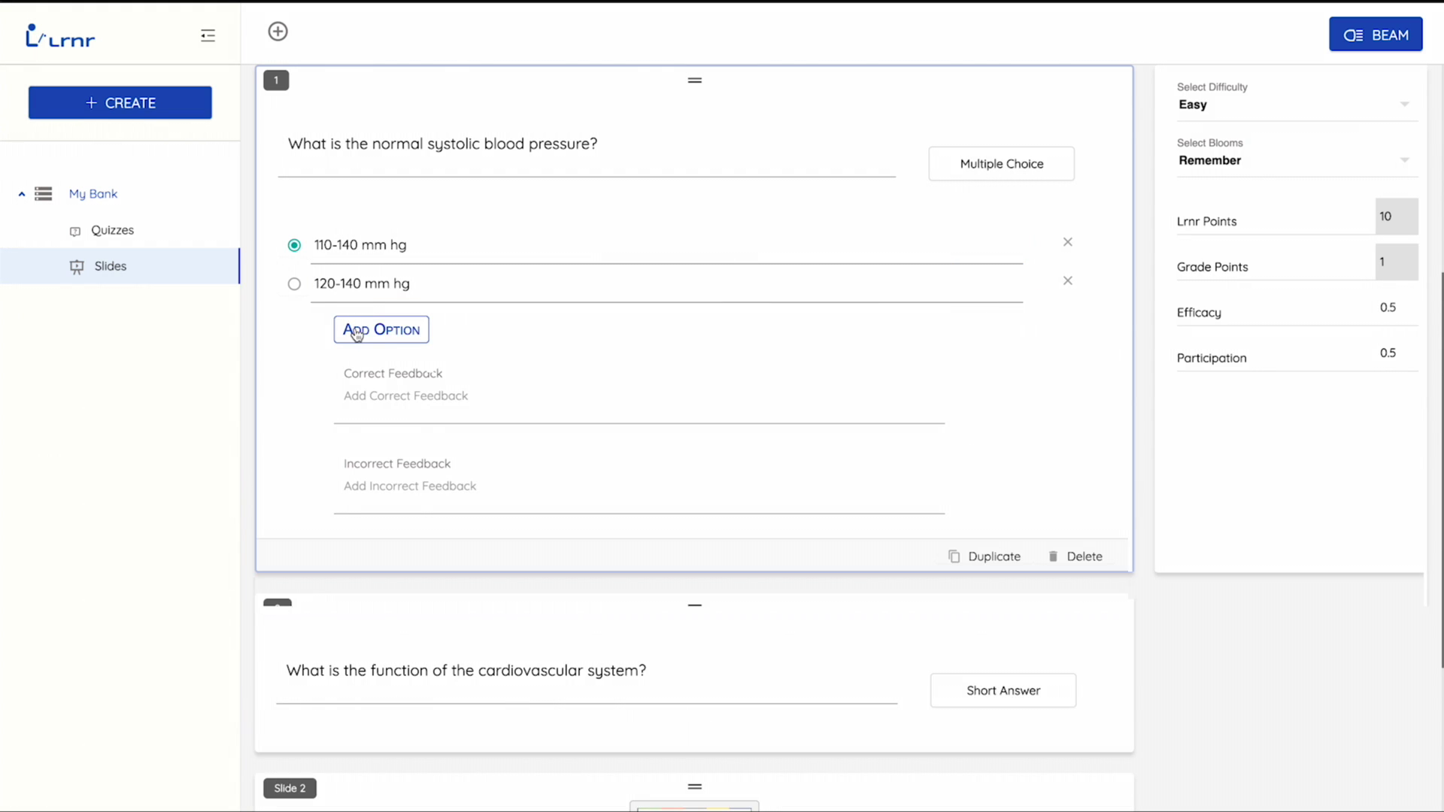
{"action": "left_click", "coordinate": [381, 330]}
{"action": "type", "text": "150-140 mm hg"}
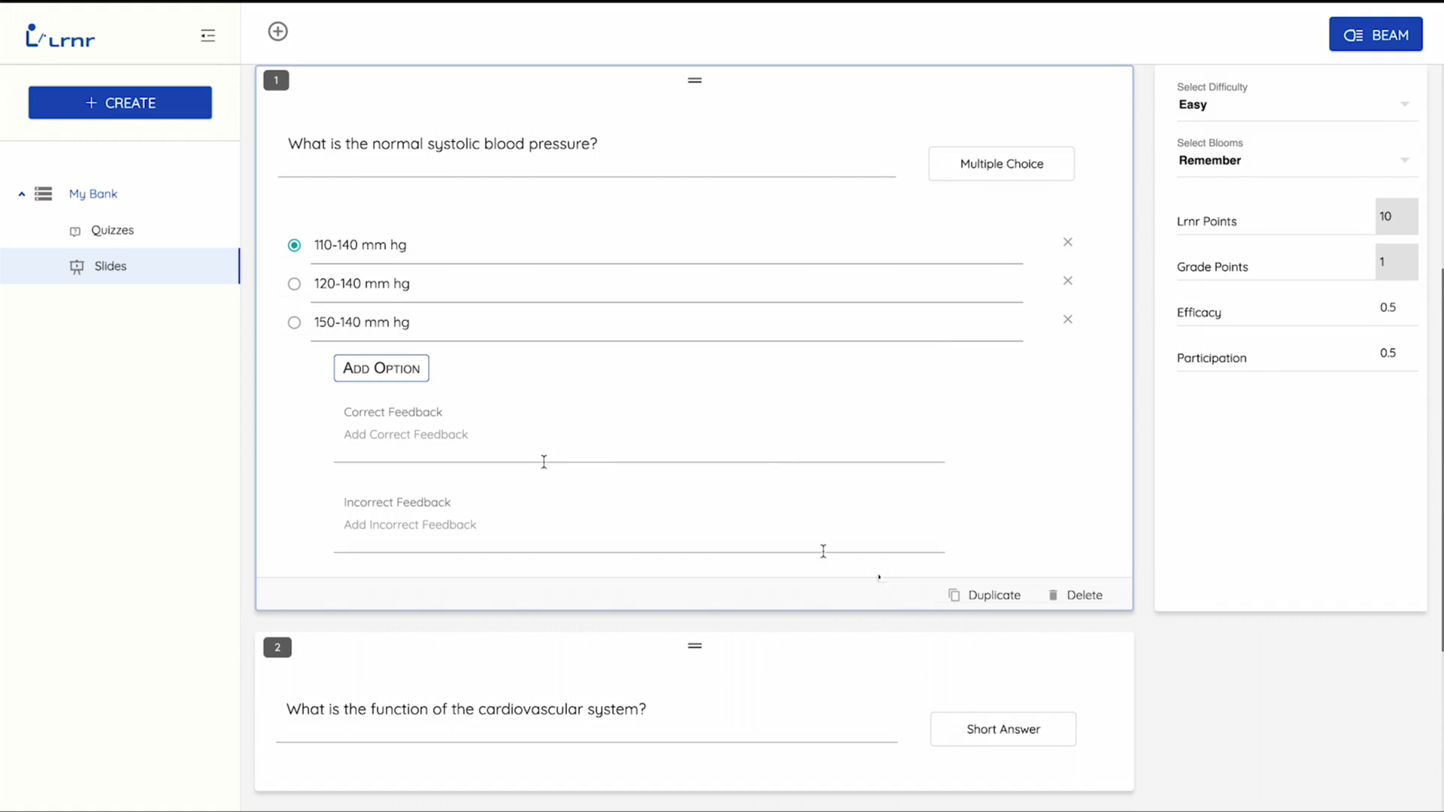
- Attach the heart image to the 110-140 mm hg option and accept the crop
{"action": "left_click", "coordinate": [1035, 243]}
{"action": "left_click", "coordinate": [837, 239]}
{"action": "left_click", "coordinate": [453, 66]}
{"action": "left_click", "coordinate": [1293, 666]}
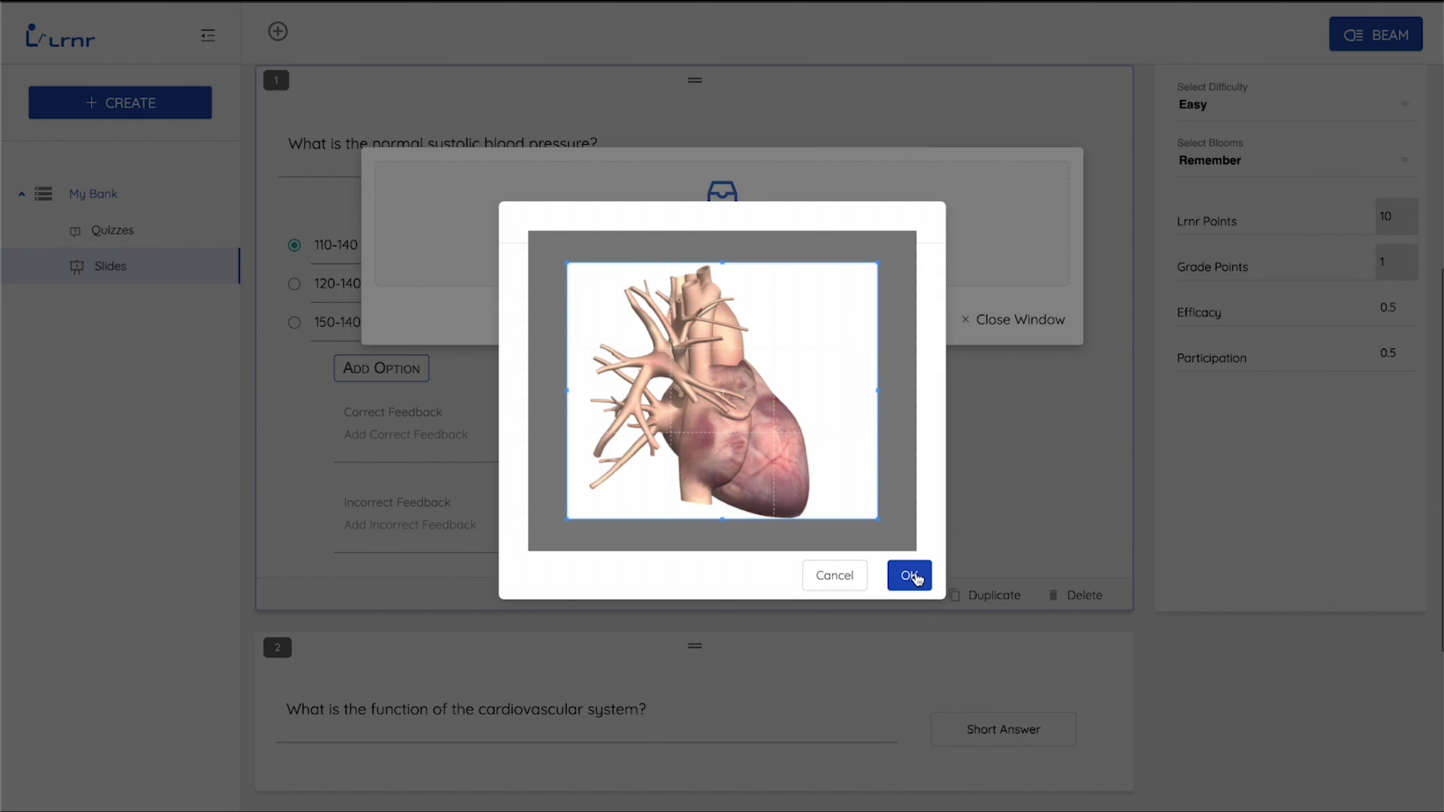
{"action": "left_click", "coordinate": [917, 578]}
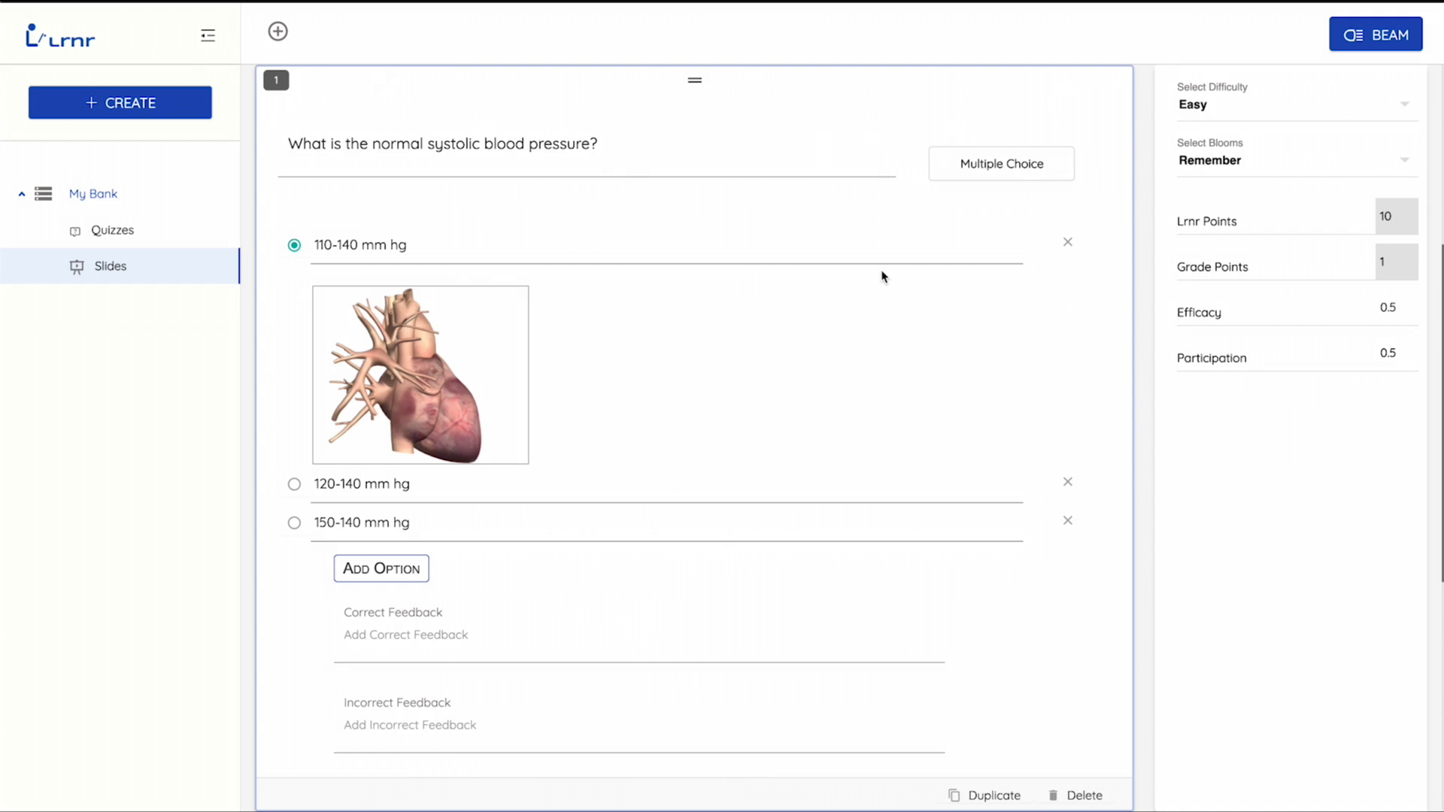
- Drag the short-answer cardiovascular-function card to directly above Slide 3, making it item 2
{"action": "mouse_move", "coordinate": [745, 135]}
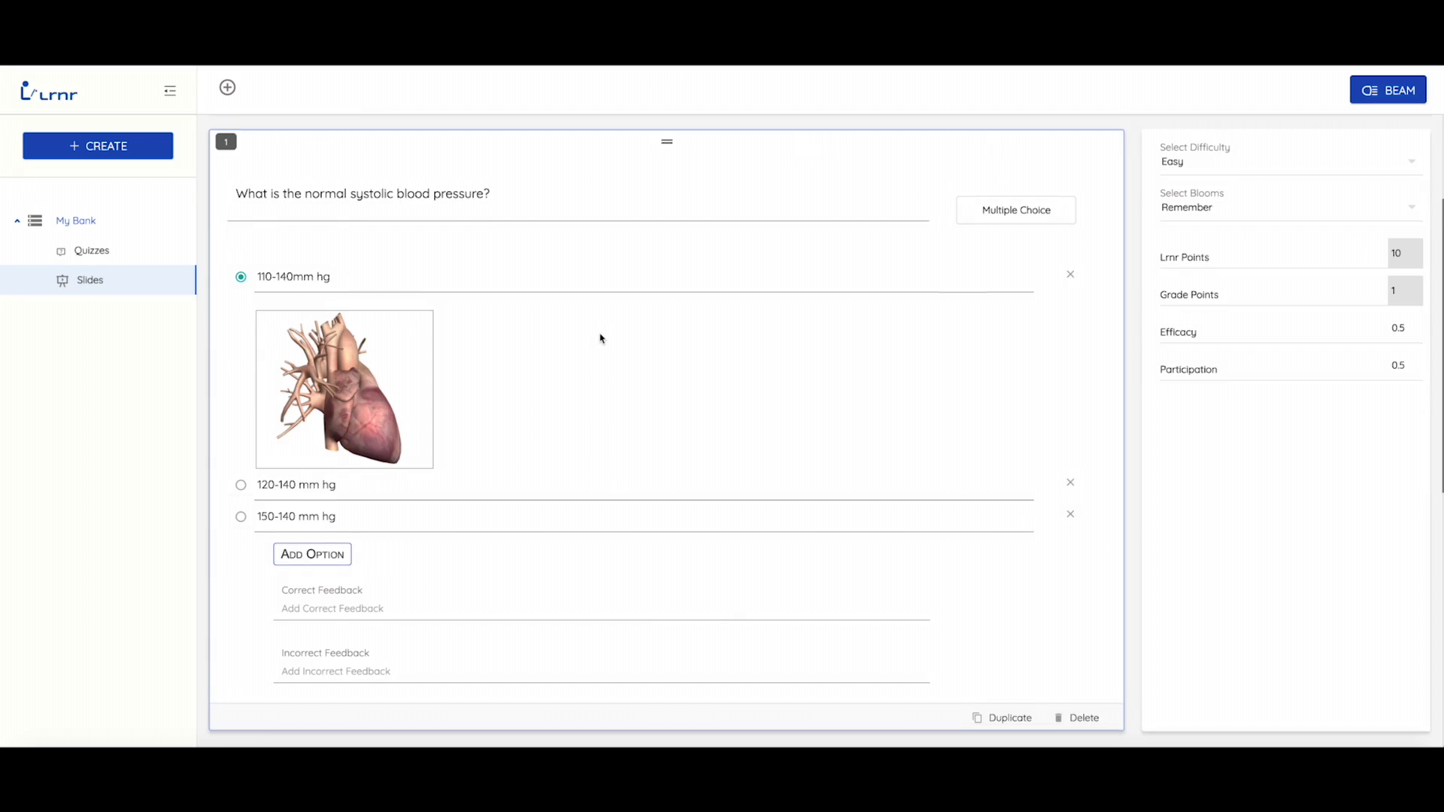
{"action": "scroll", "coordinate": [602, 339], "scroll_direction": "down", "scroll_amount": 10}
{"action": "left_click_drag", "start_coordinate": [629, 354], "coordinate": [625, 213]}
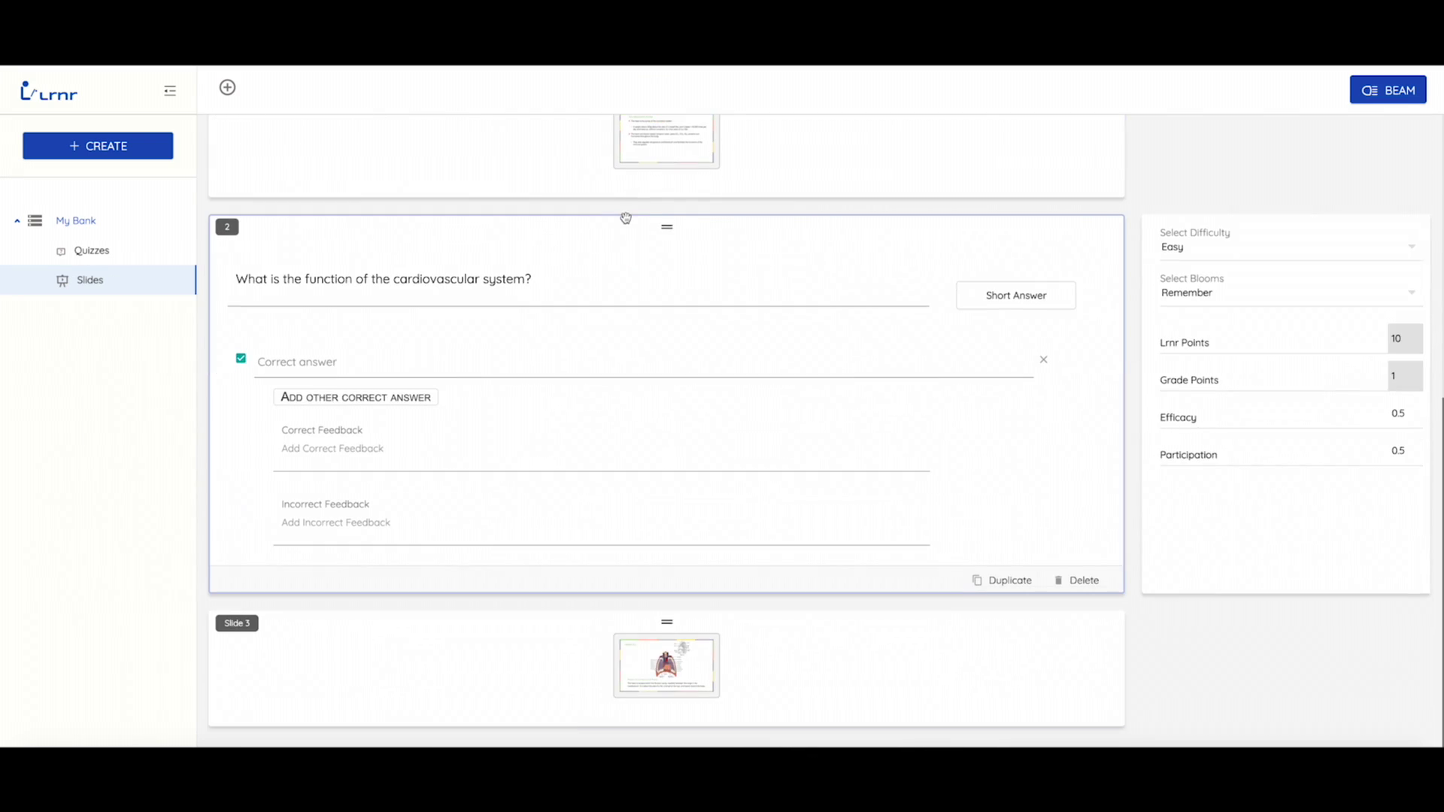
{"action": "mouse_move", "coordinate": [993, 193]}
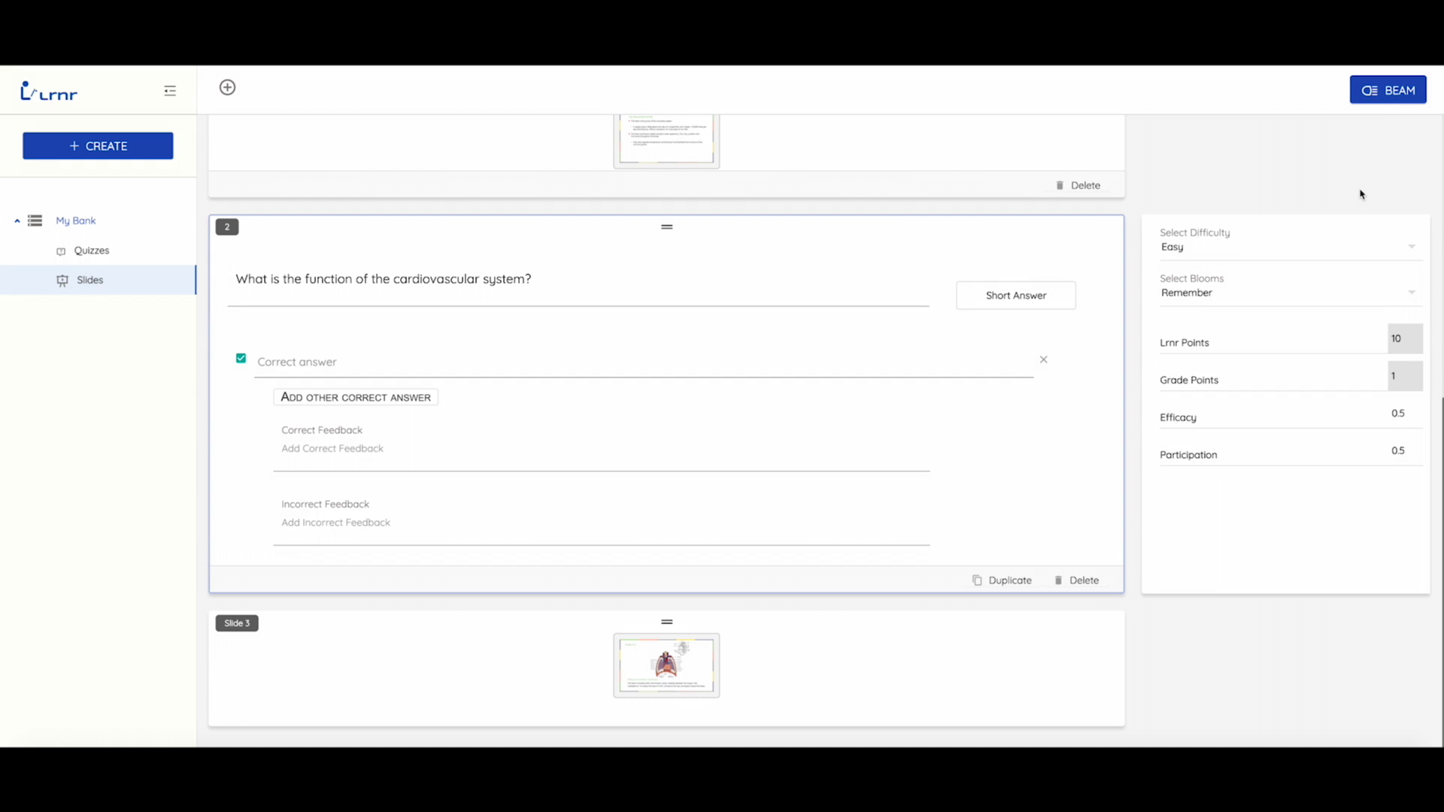
- Beam the deck live to PROD-Polling-2020 with Graded: Yes, efficacy and participation on
{"action": "left_click", "coordinate": [1387, 90]}
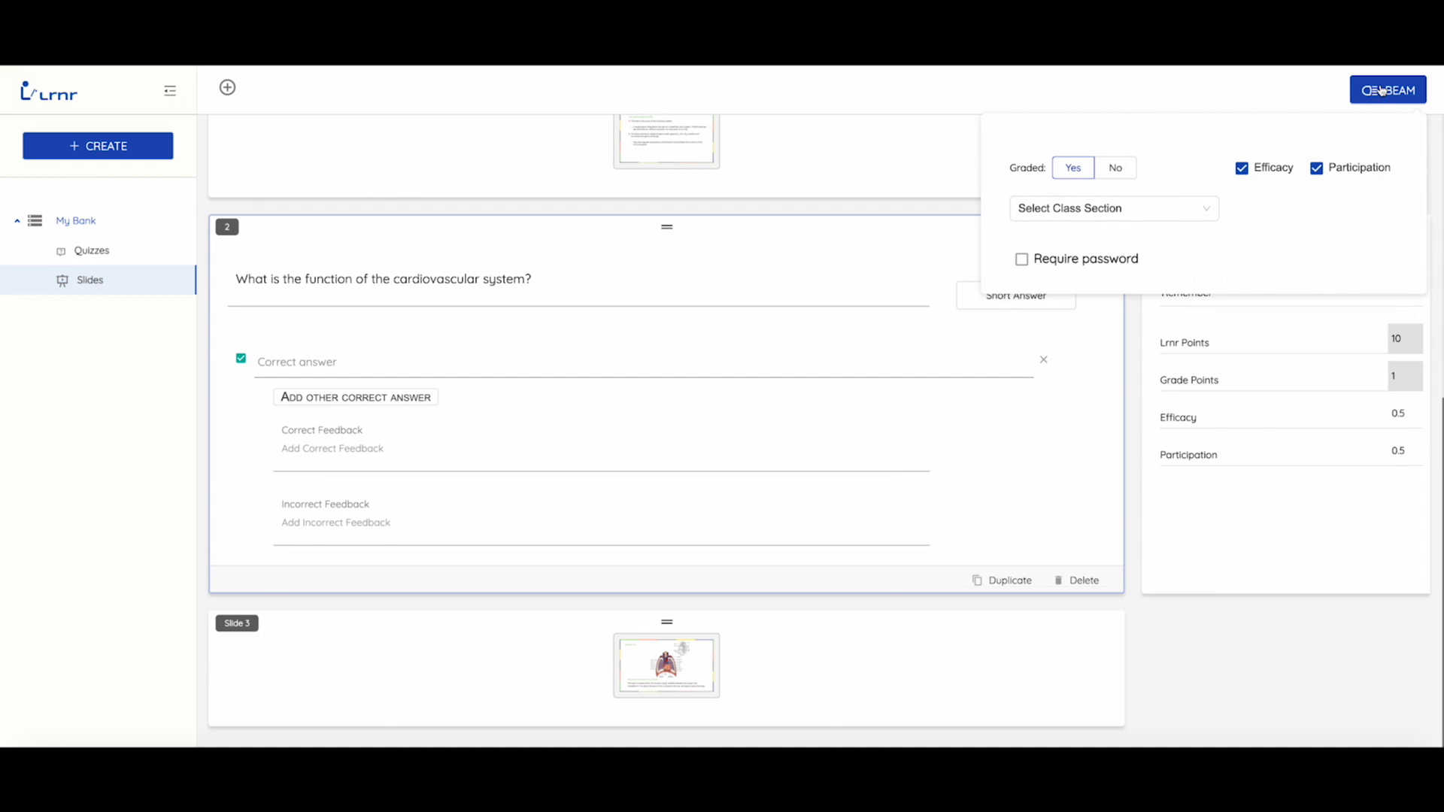
{"action": "left_click", "coordinate": [1194, 212]}
{"action": "left_click", "coordinate": [1117, 311]}
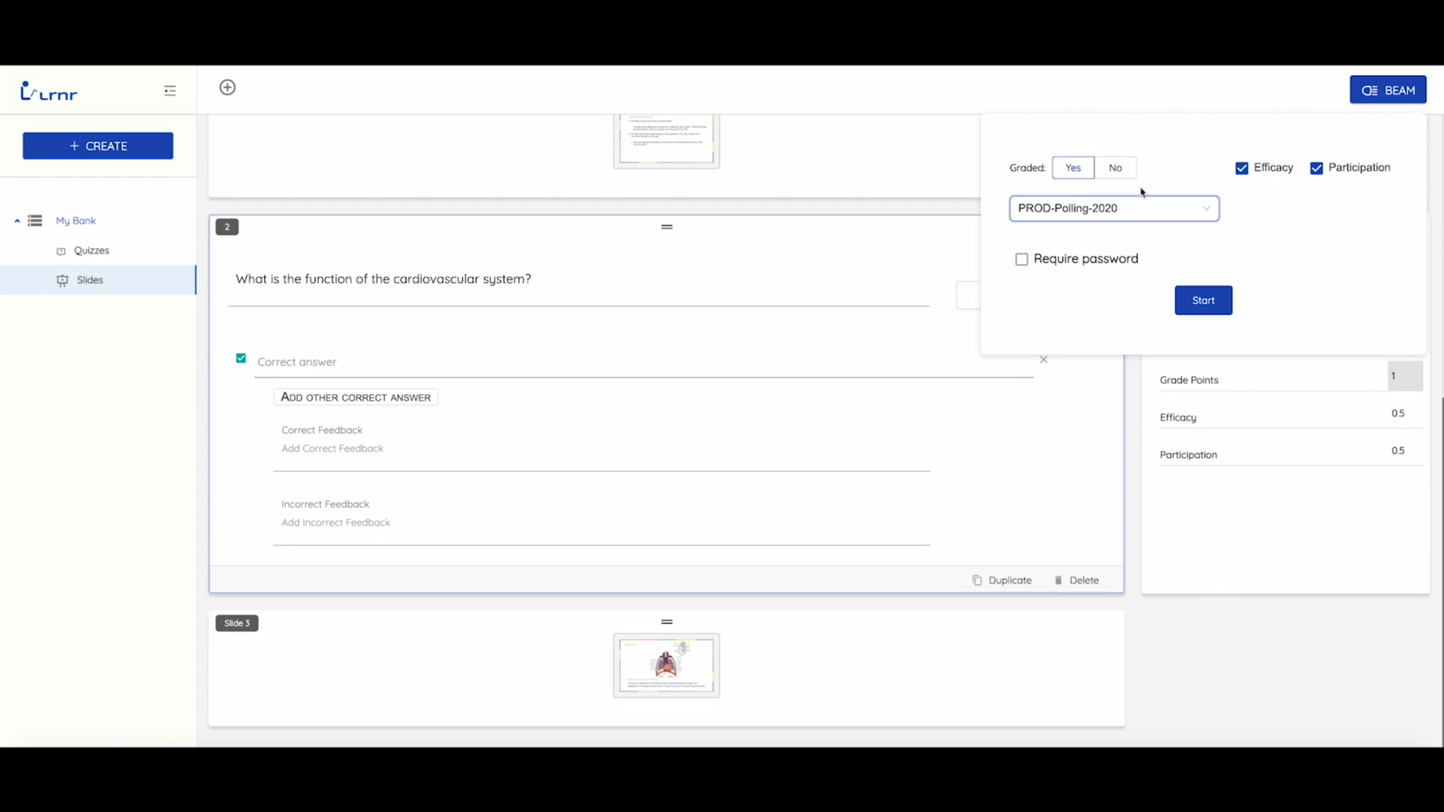
{"action": "left_click", "coordinate": [1115, 168]}
{"action": "left_click", "coordinate": [1074, 168]}
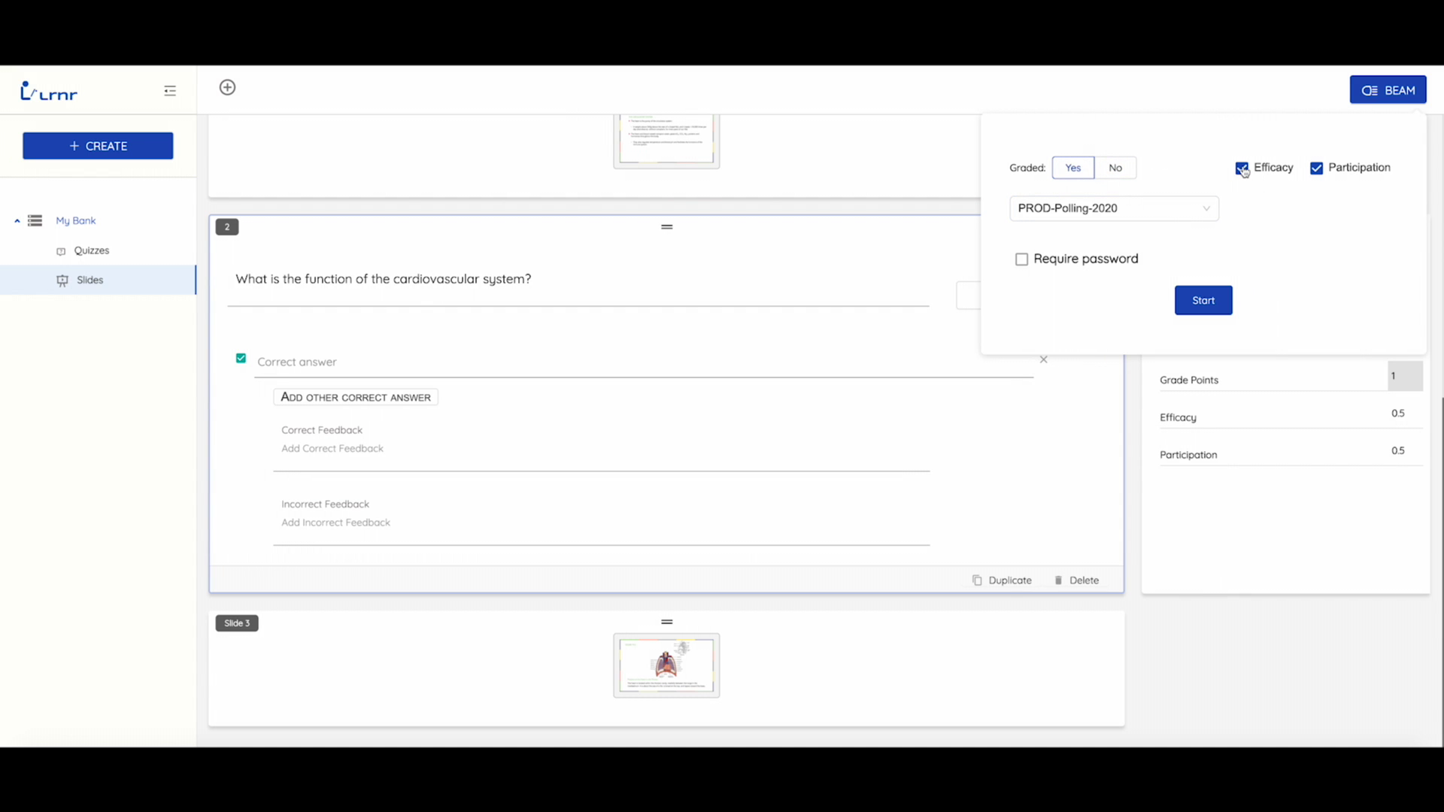
{"action": "left_click", "coordinate": [1112, 167]}
{"action": "left_click", "coordinate": [1073, 167]}
{"action": "left_click", "coordinate": [1192, 303]}
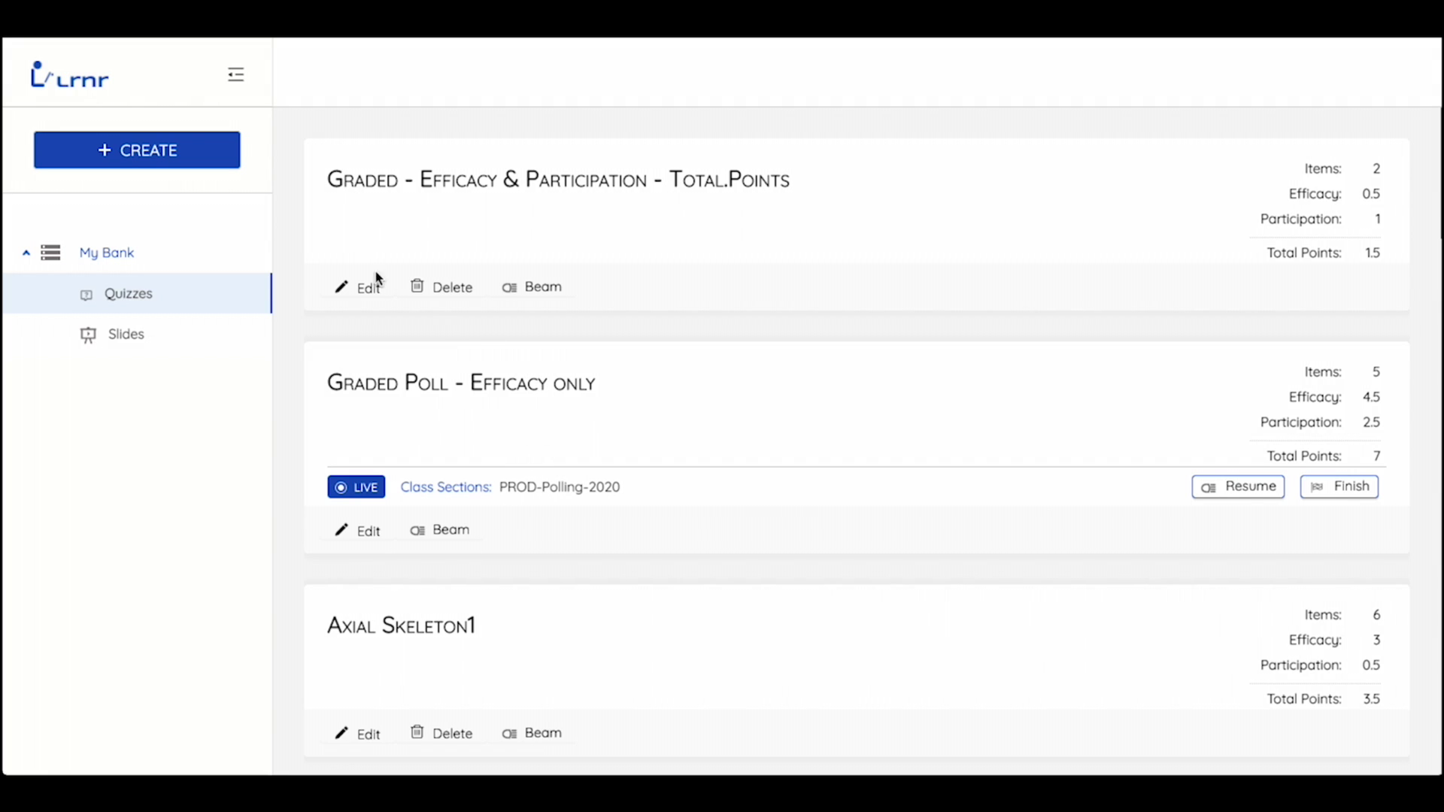
- Start a new quiz titled 'Digestive system' with the description 'midterm review'
{"action": "left_click", "coordinate": [156, 152]}
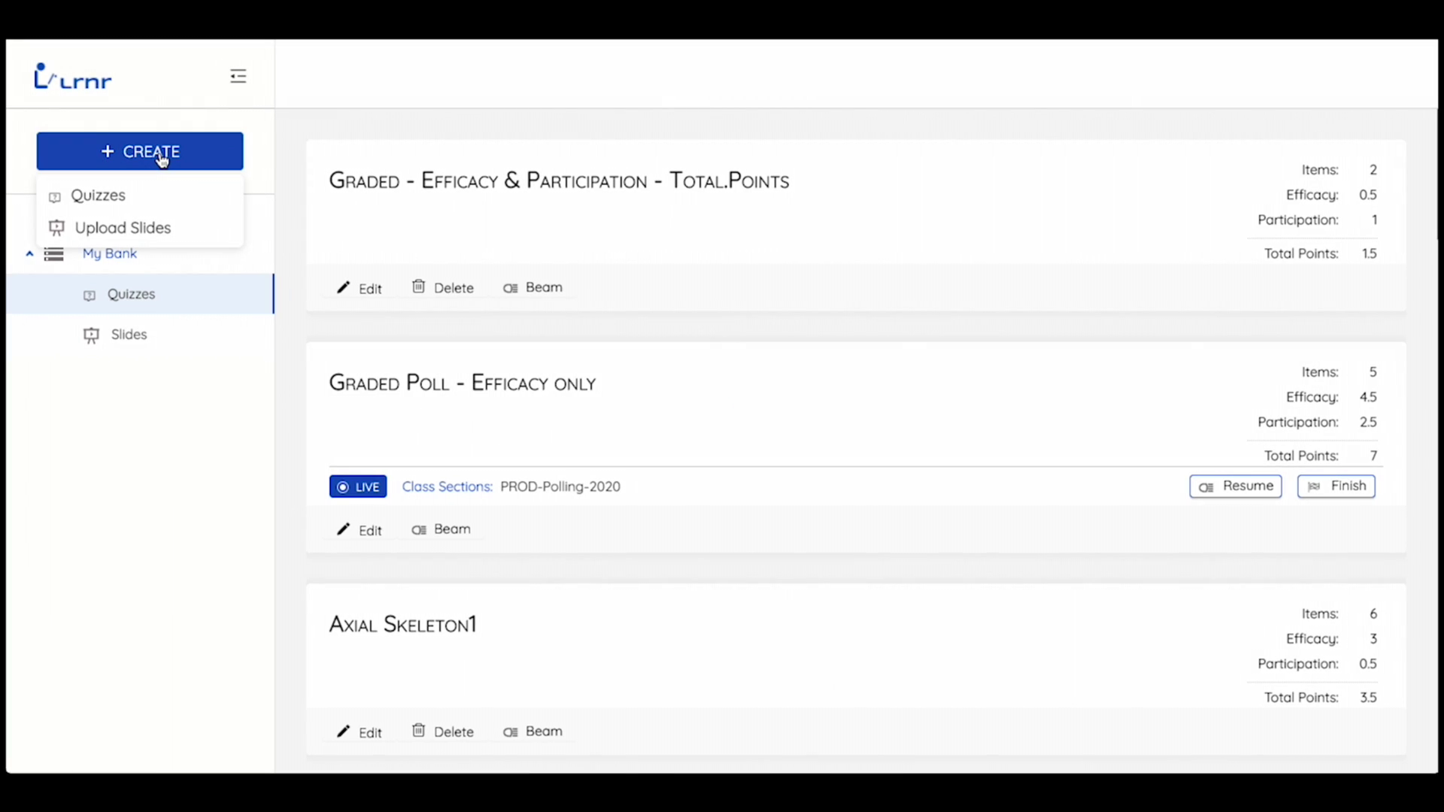
{"action": "left_click", "coordinate": [134, 205]}
{"action": "left_click", "coordinate": [407, 124]}
{"action": "type", "text": "D"}
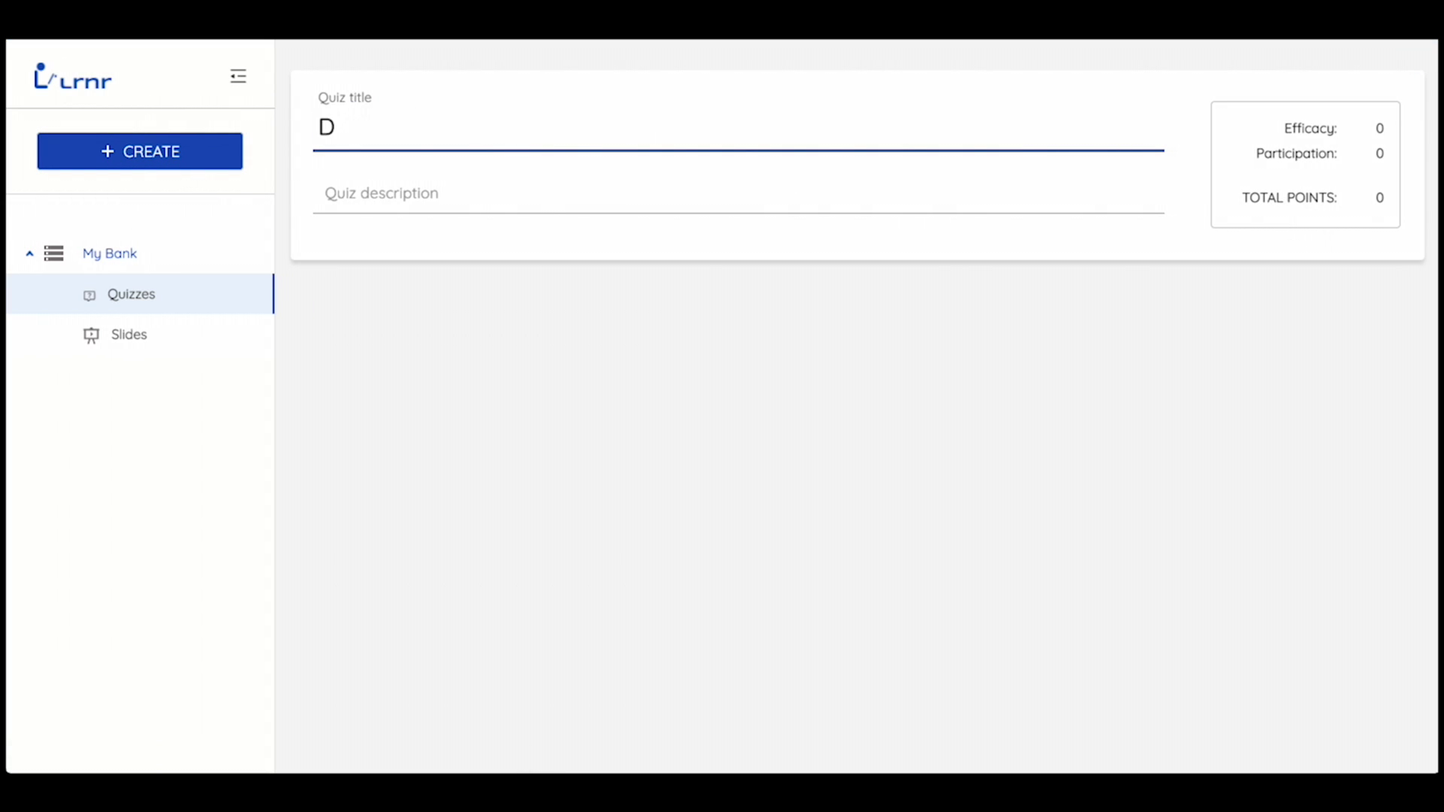
{"action": "type", "text": "igestive system"}
{"action": "left_click", "coordinate": [368, 188]}
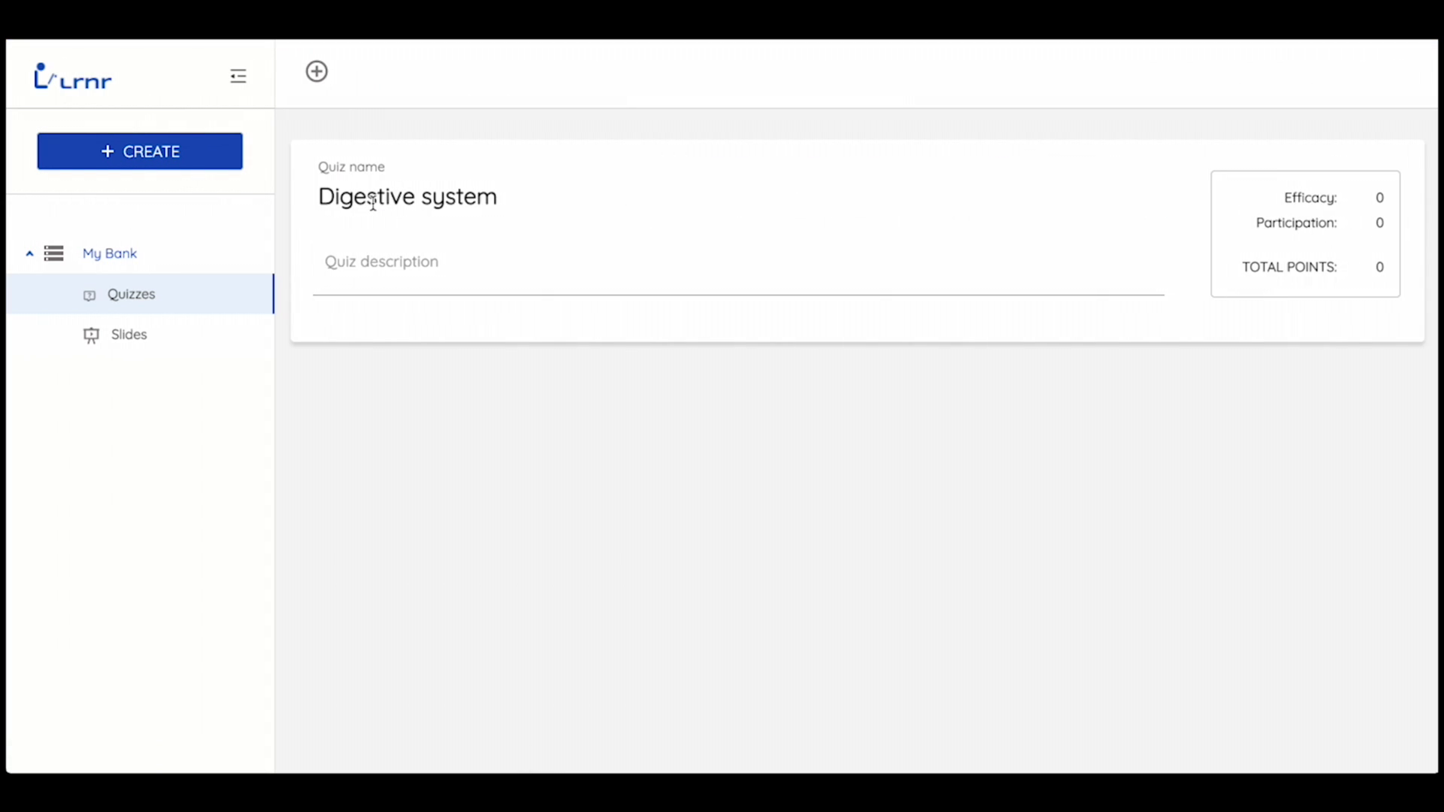
{"action": "left_click", "coordinate": [376, 280]}
{"action": "type", "text": "midterm review"}
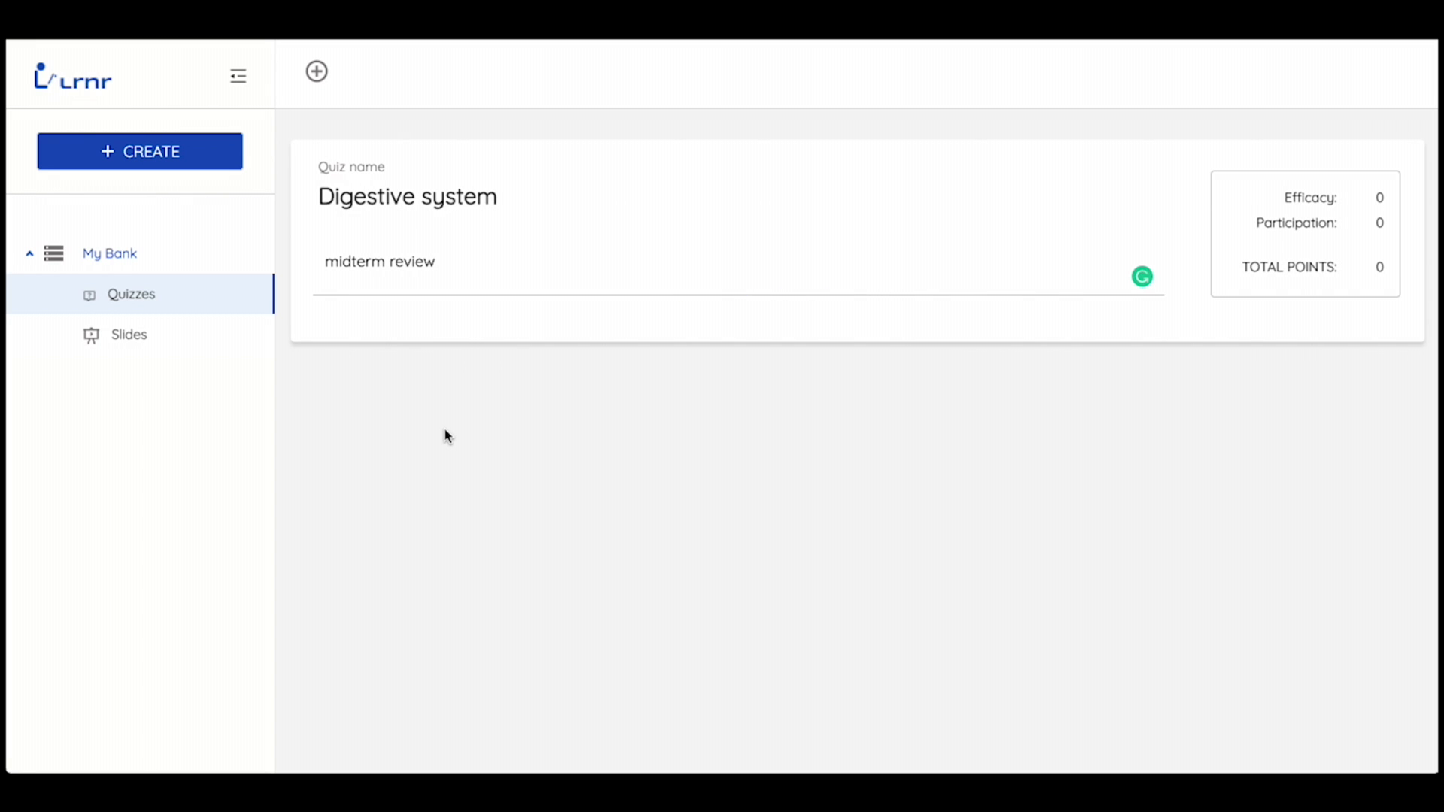
{"action": "left_click", "coordinate": [317, 71]}
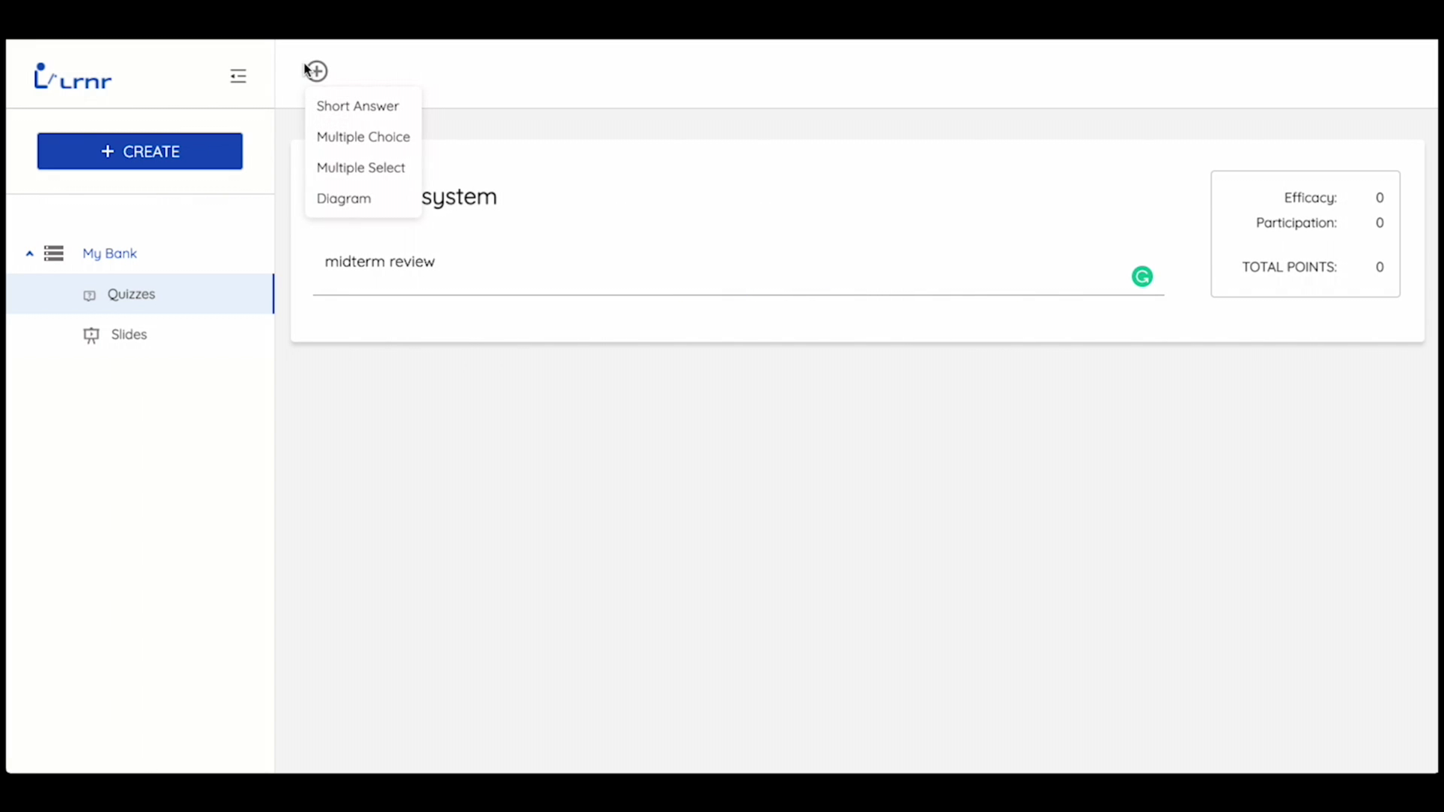
- Add short-answer 'Where does food start digestion?' with Mouth and stomach as correct answers
{"action": "left_click", "coordinate": [335, 105]}
{"action": "left_click", "coordinate": [413, 466]}
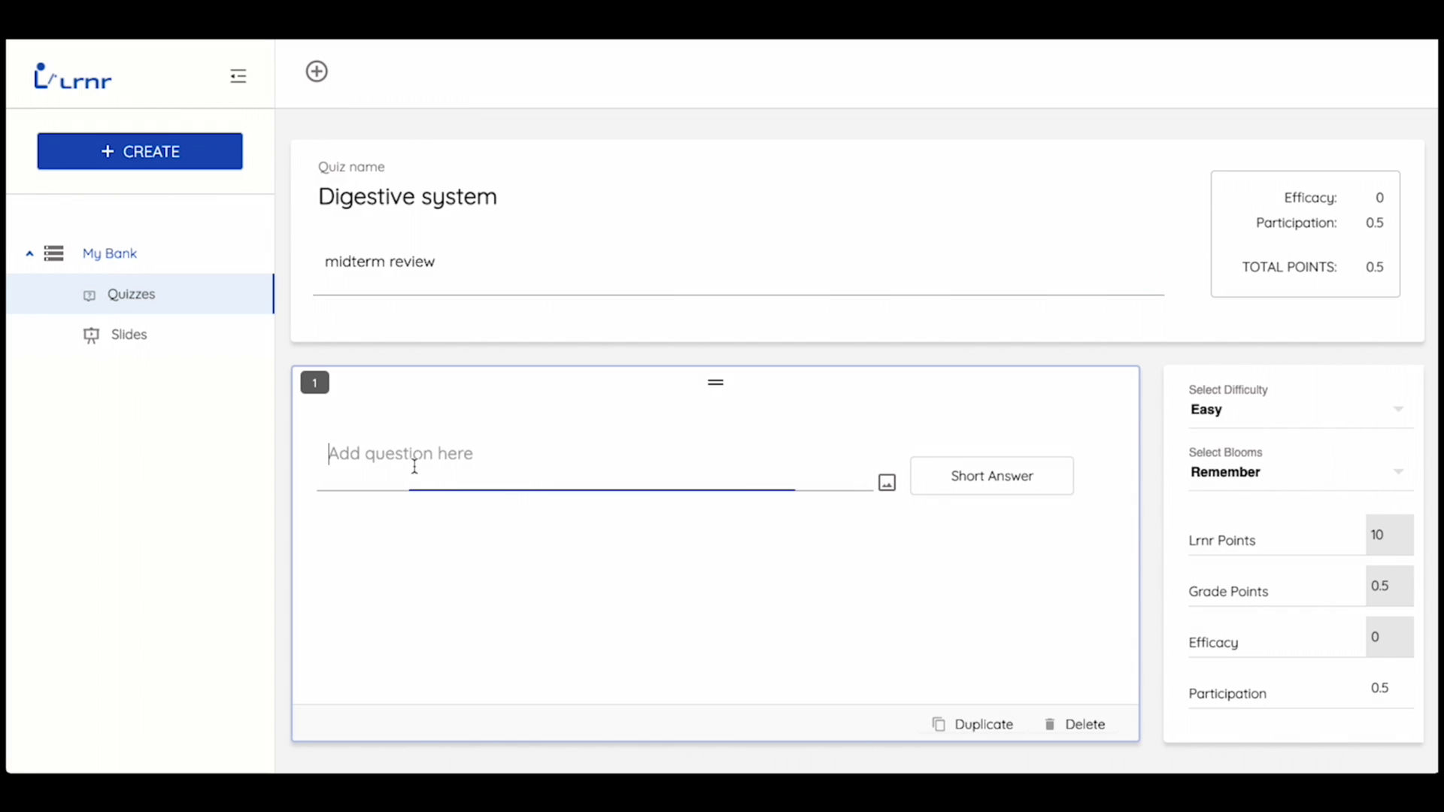
{"action": "type", "text": "Whe"}
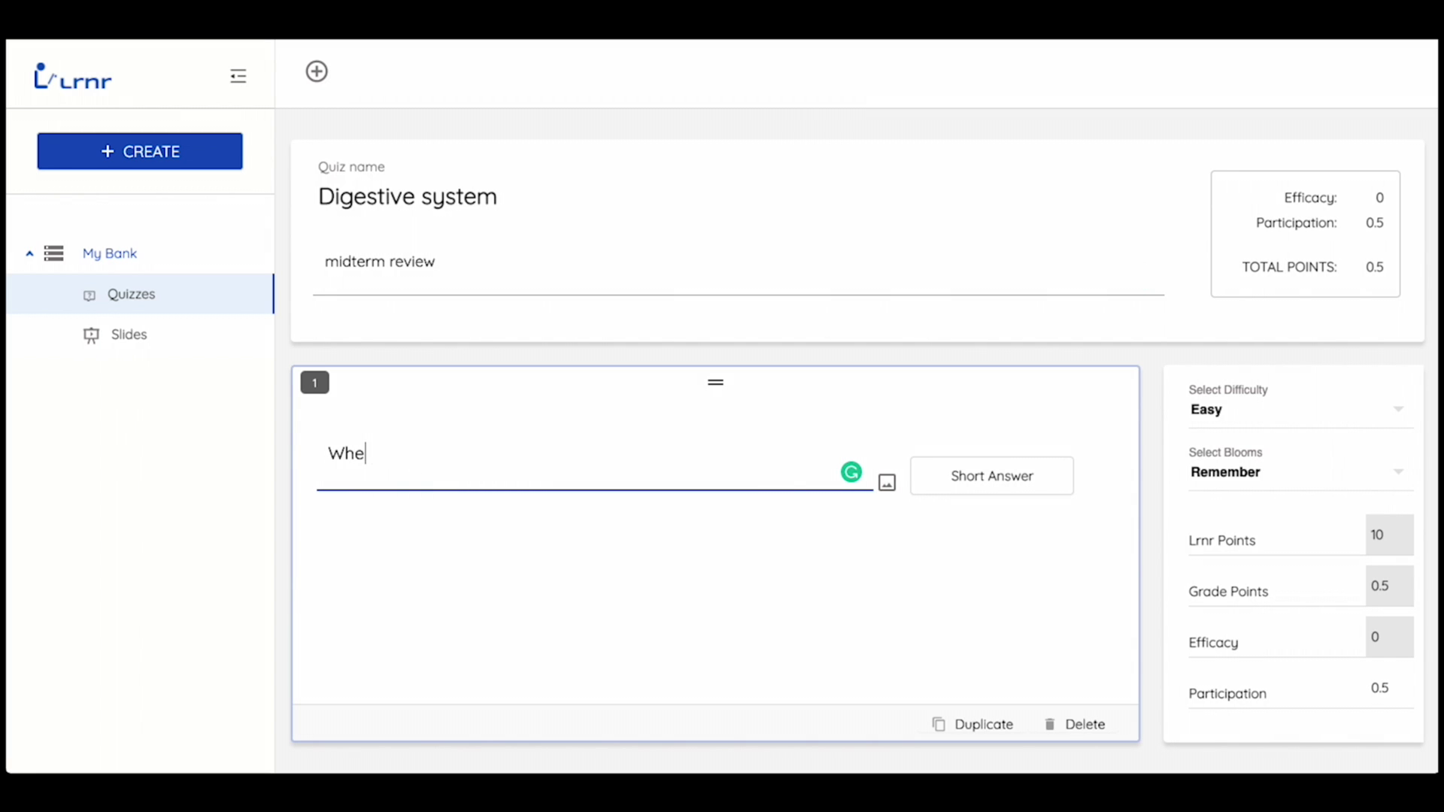
{"action": "type", "text": "re does food start digestion?"}
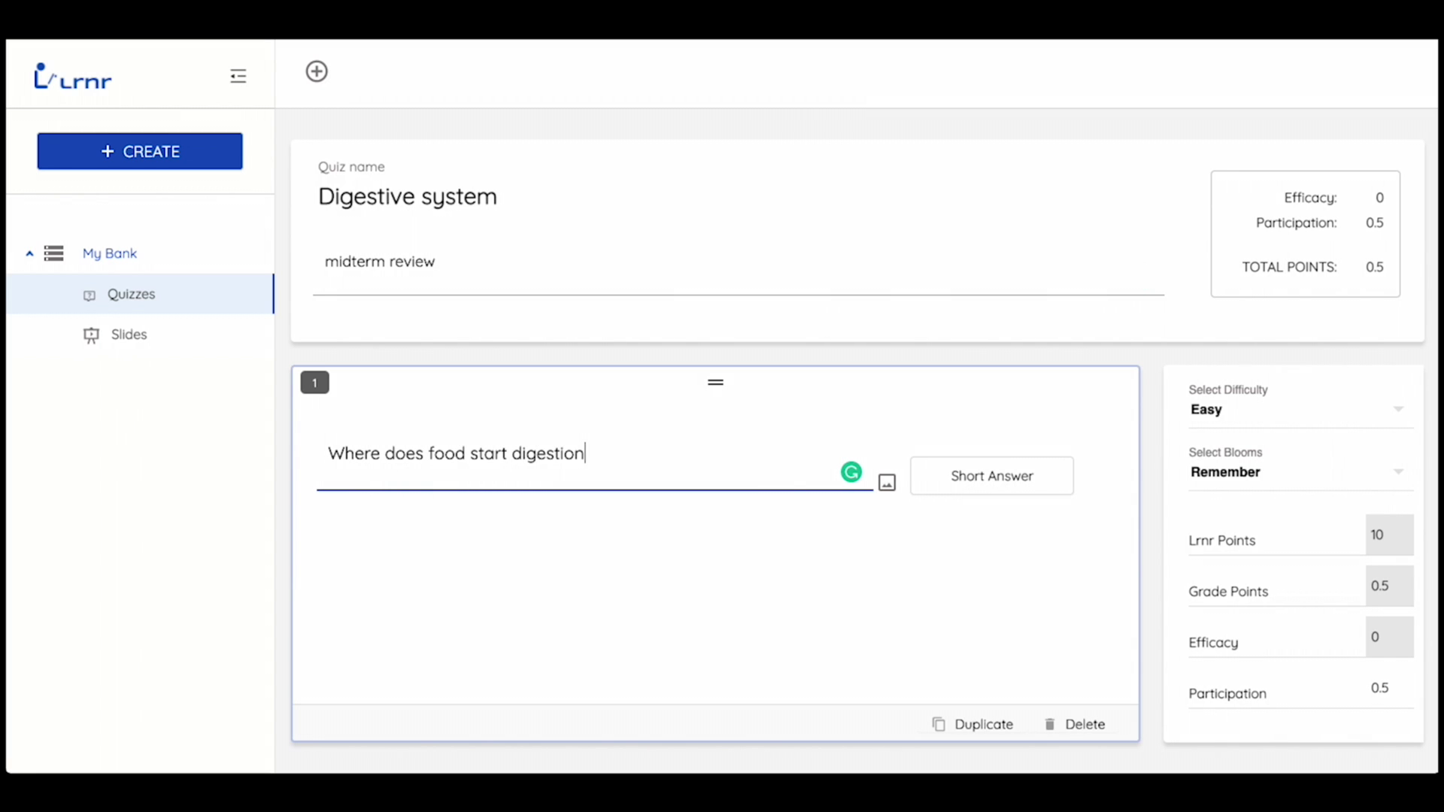
{"action": "scroll", "coordinate": [451, 526], "scroll_direction": "down", "scroll_amount": 2}
{"action": "left_click", "coordinate": [406, 435]}
{"action": "type", "text": "Mouth"}
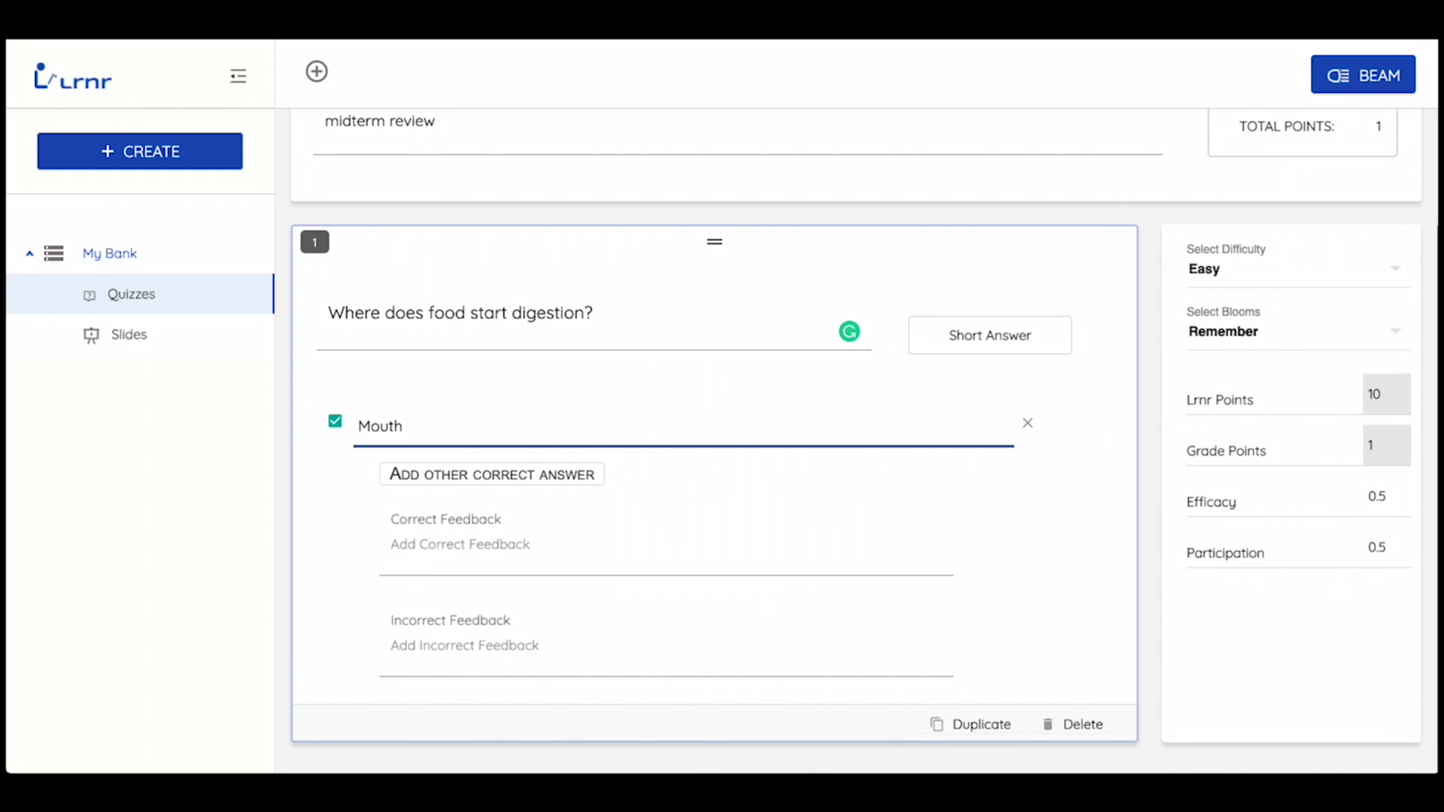
{"action": "left_click", "coordinate": [441, 555]}
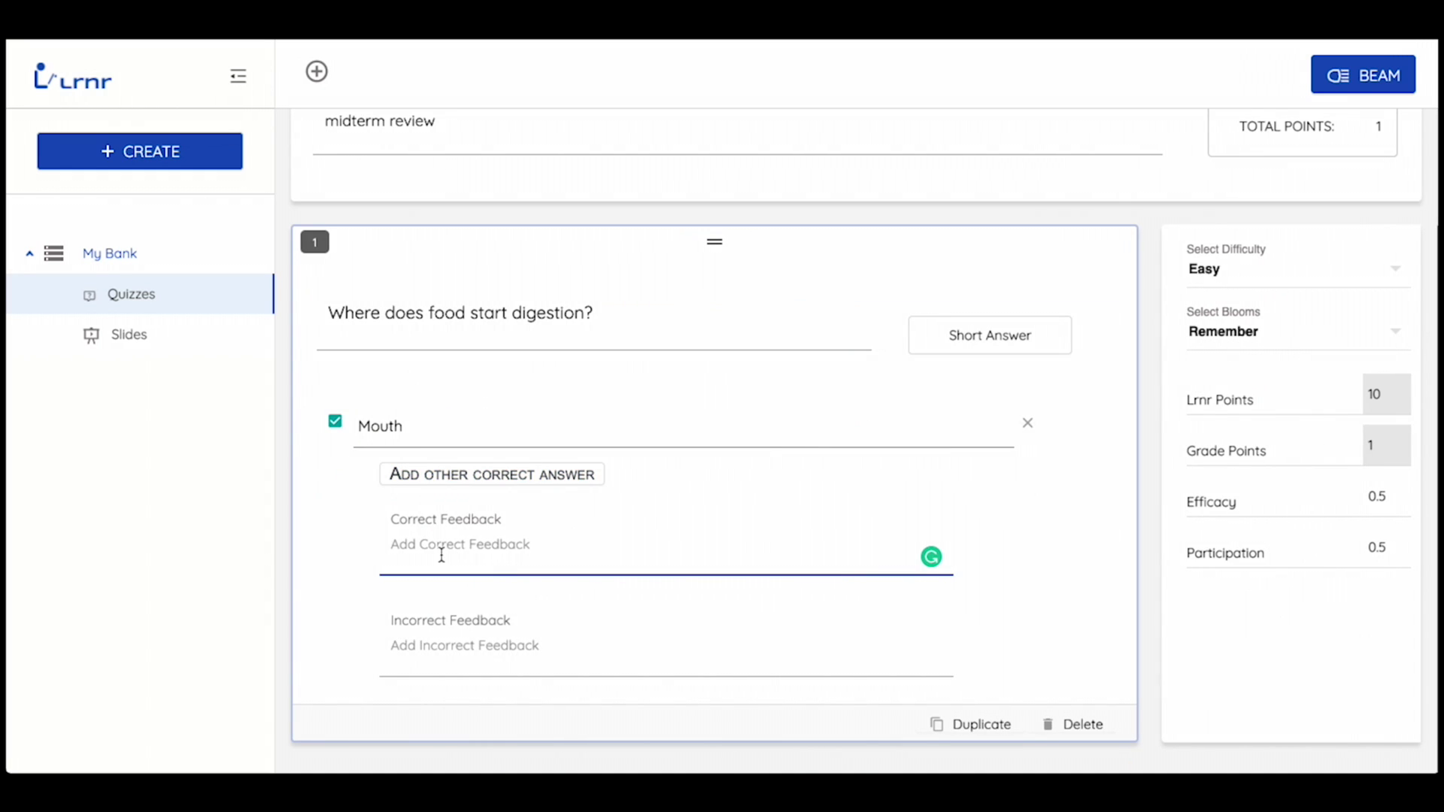
{"action": "left_click", "coordinate": [457, 647]}
{"action": "left_click", "coordinate": [451, 474]}
{"action": "type", "text": "stomach"}
{"action": "left_click", "coordinate": [1035, 564]}
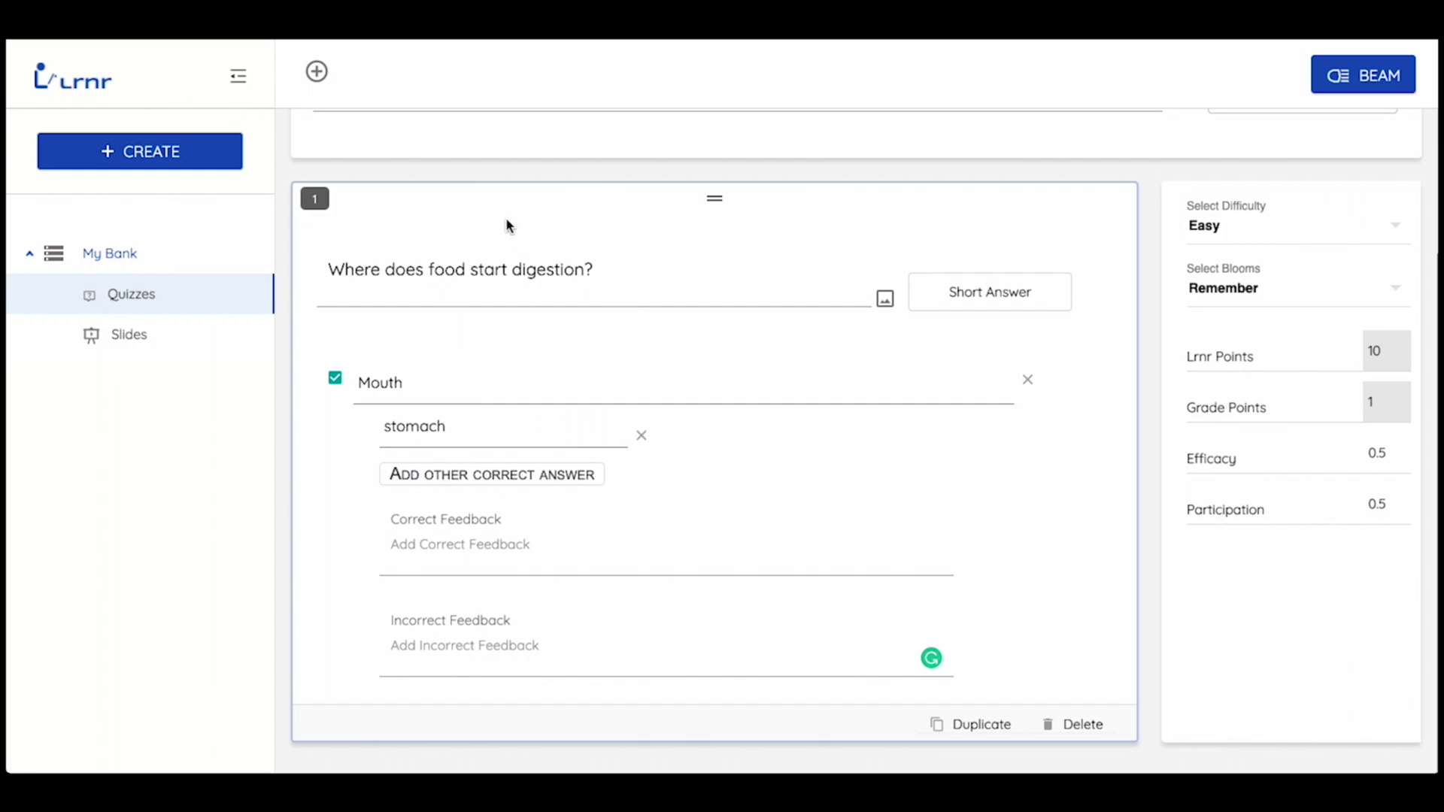
{"action": "left_click", "coordinate": [314, 73]}
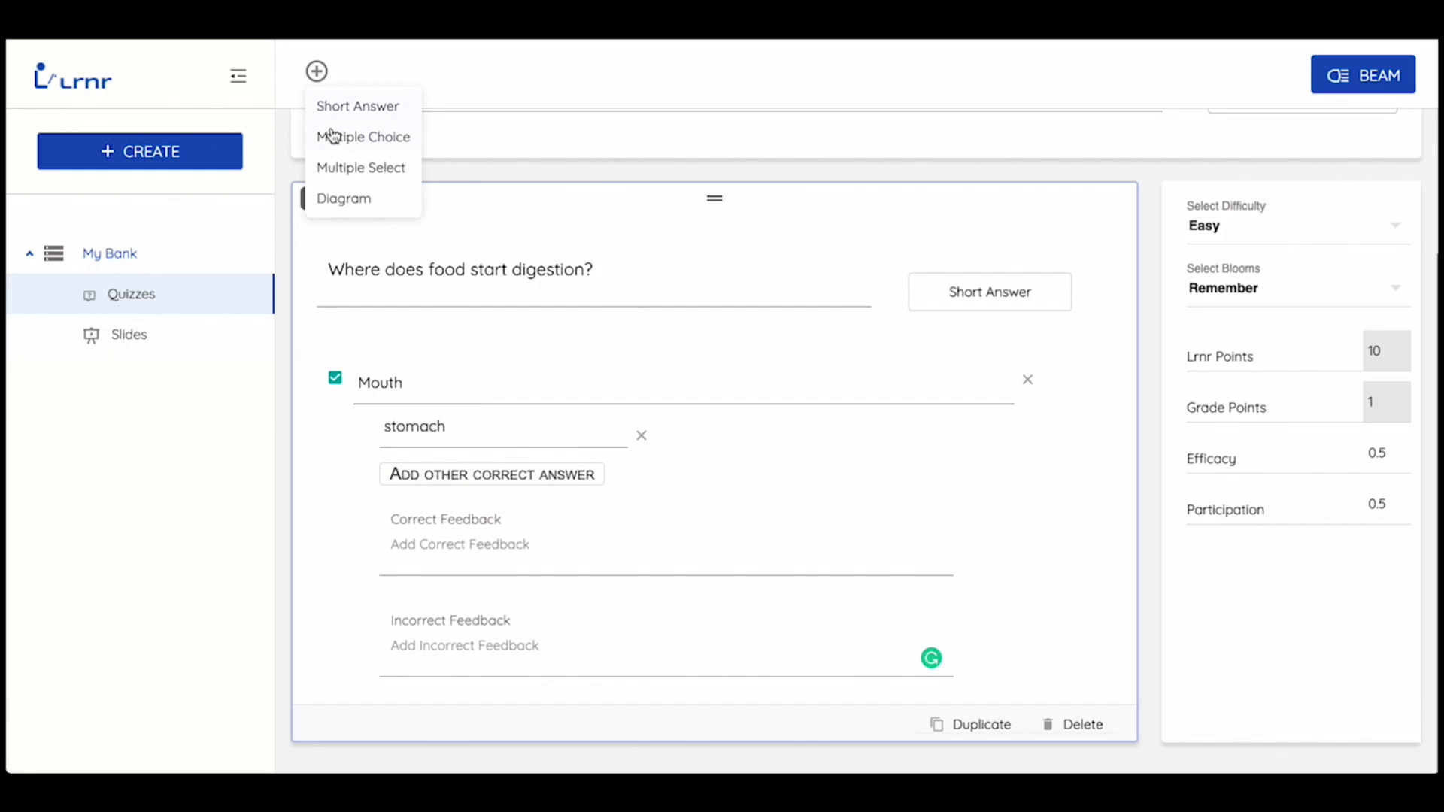
- Add multiple-choice 'Where does protein get absorbed?' with small intestine (correct), large intestine and liver
{"action": "left_click", "coordinate": [334, 137]}
{"action": "left_click", "coordinate": [422, 471]}
{"action": "type", "text": "Where does "}
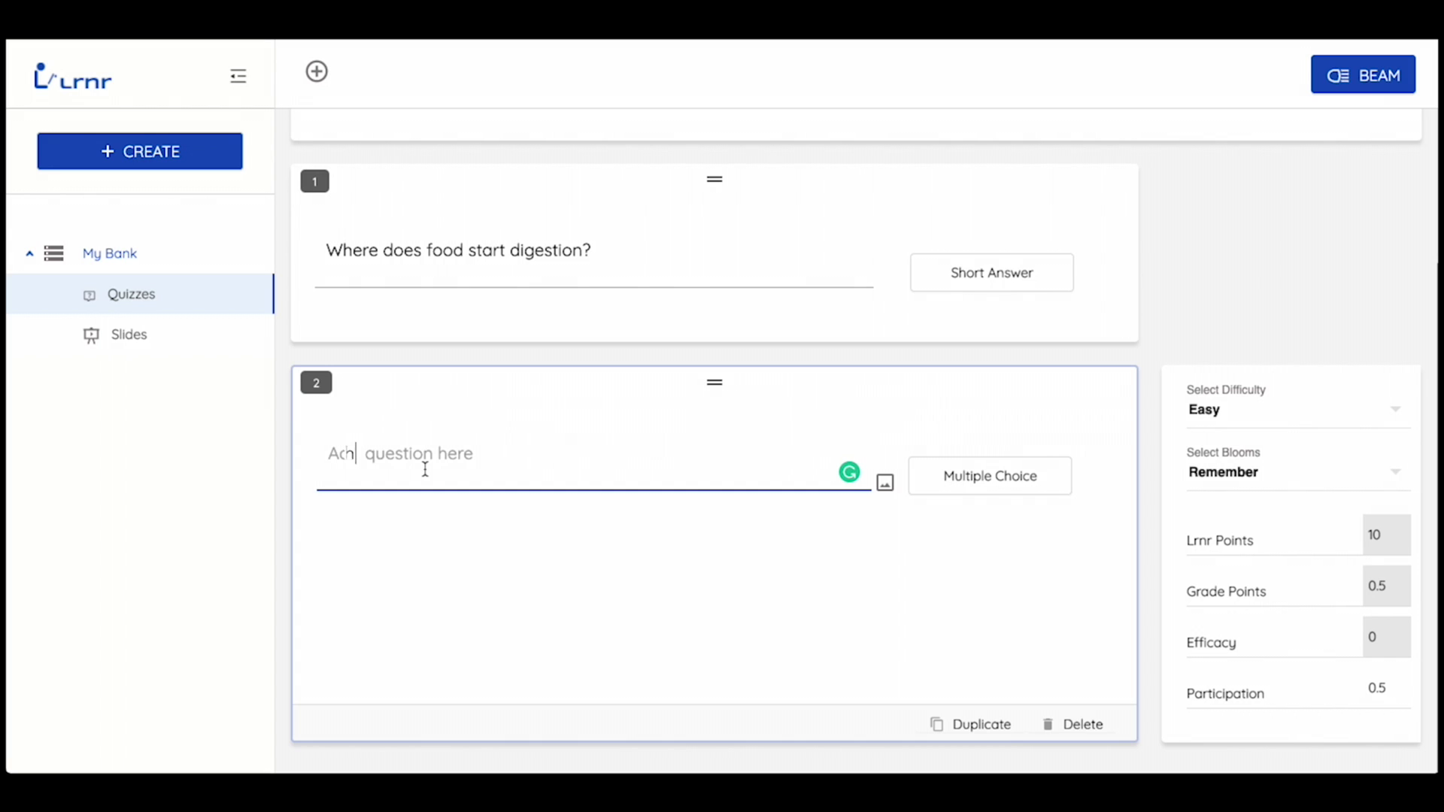
{"action": "type", "text": "protein"}
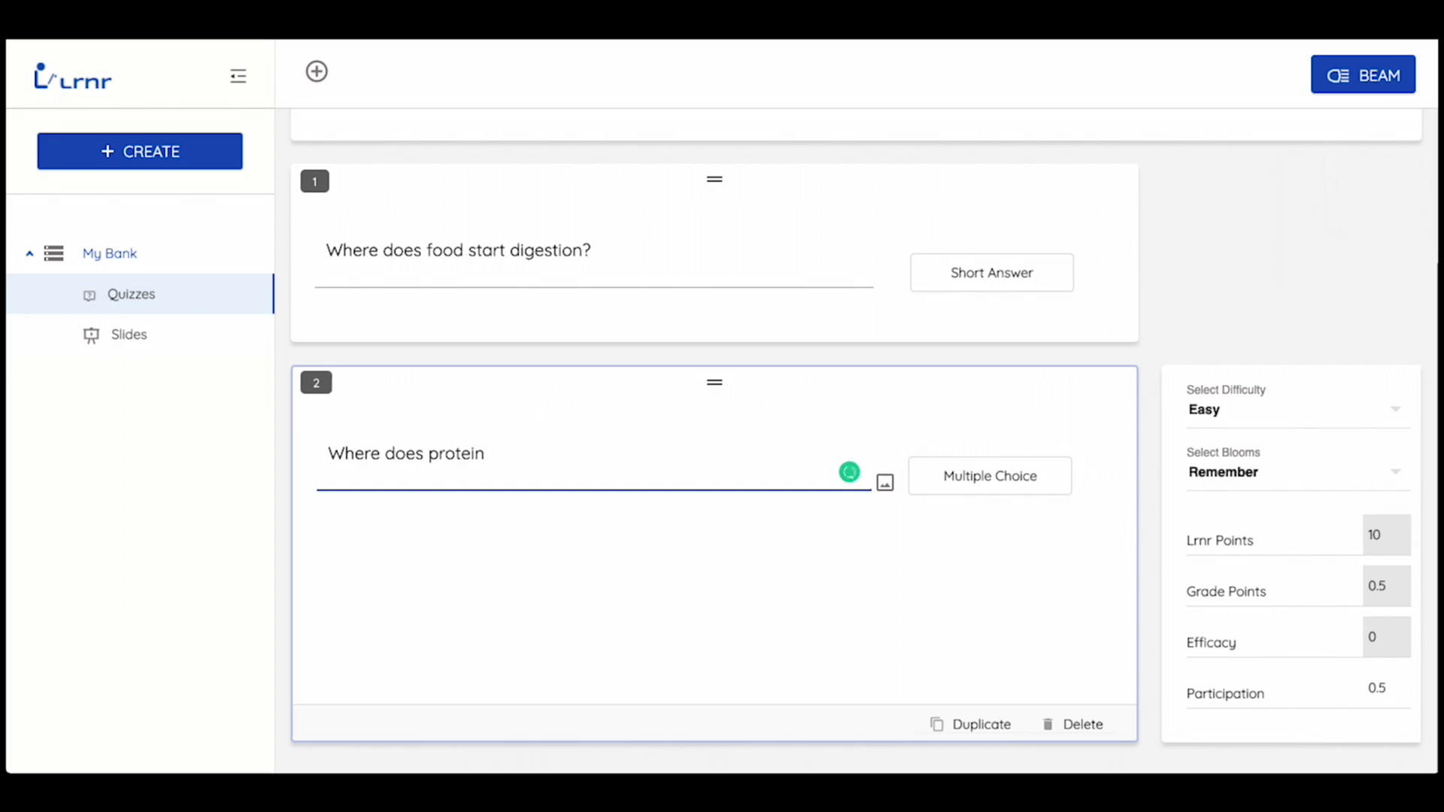
{"action": "type", "text": " get absorbed?"}
{"action": "left_click", "coordinate": [567, 596]}
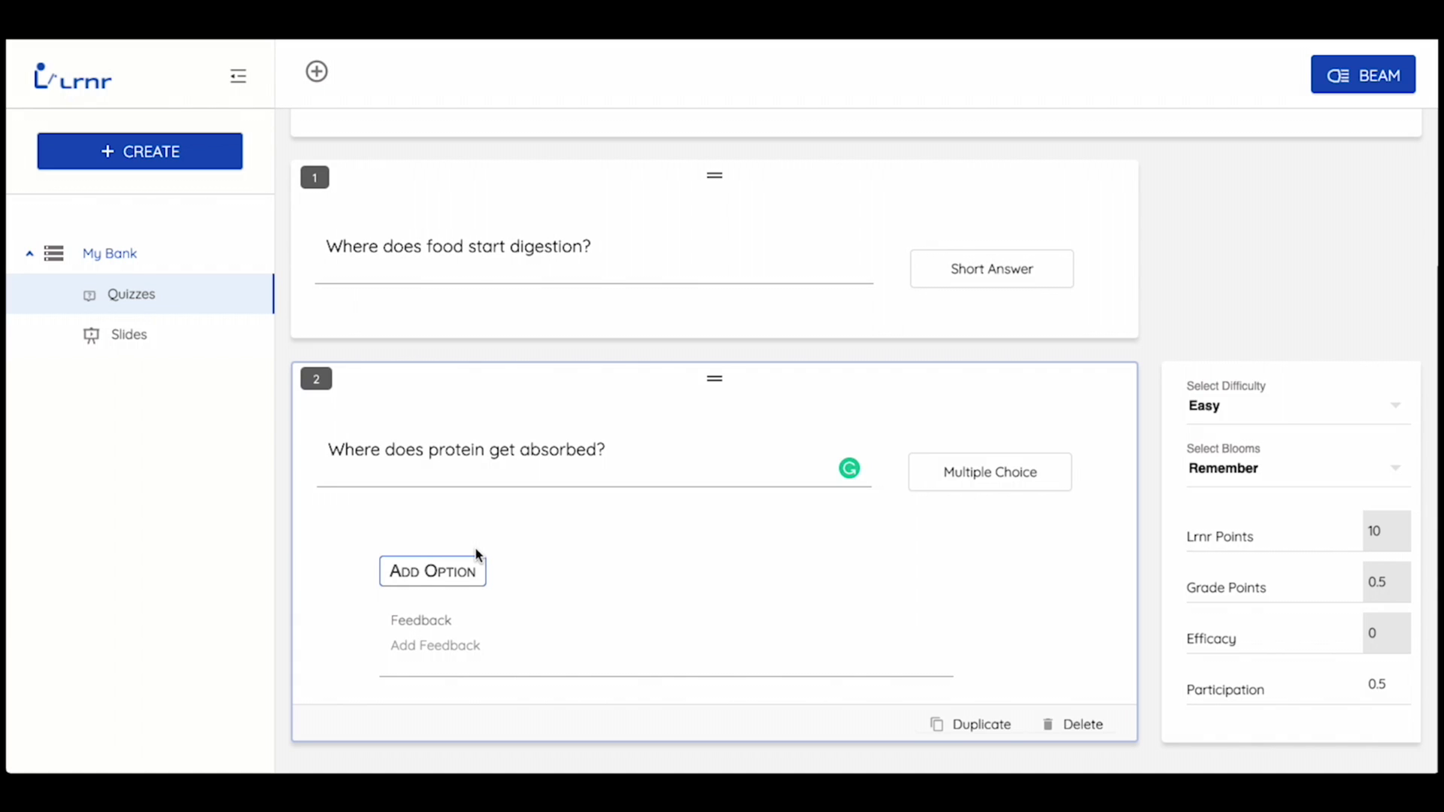
{"action": "left_click", "coordinate": [357, 511]}
{"action": "type", "text": "small intestine"}
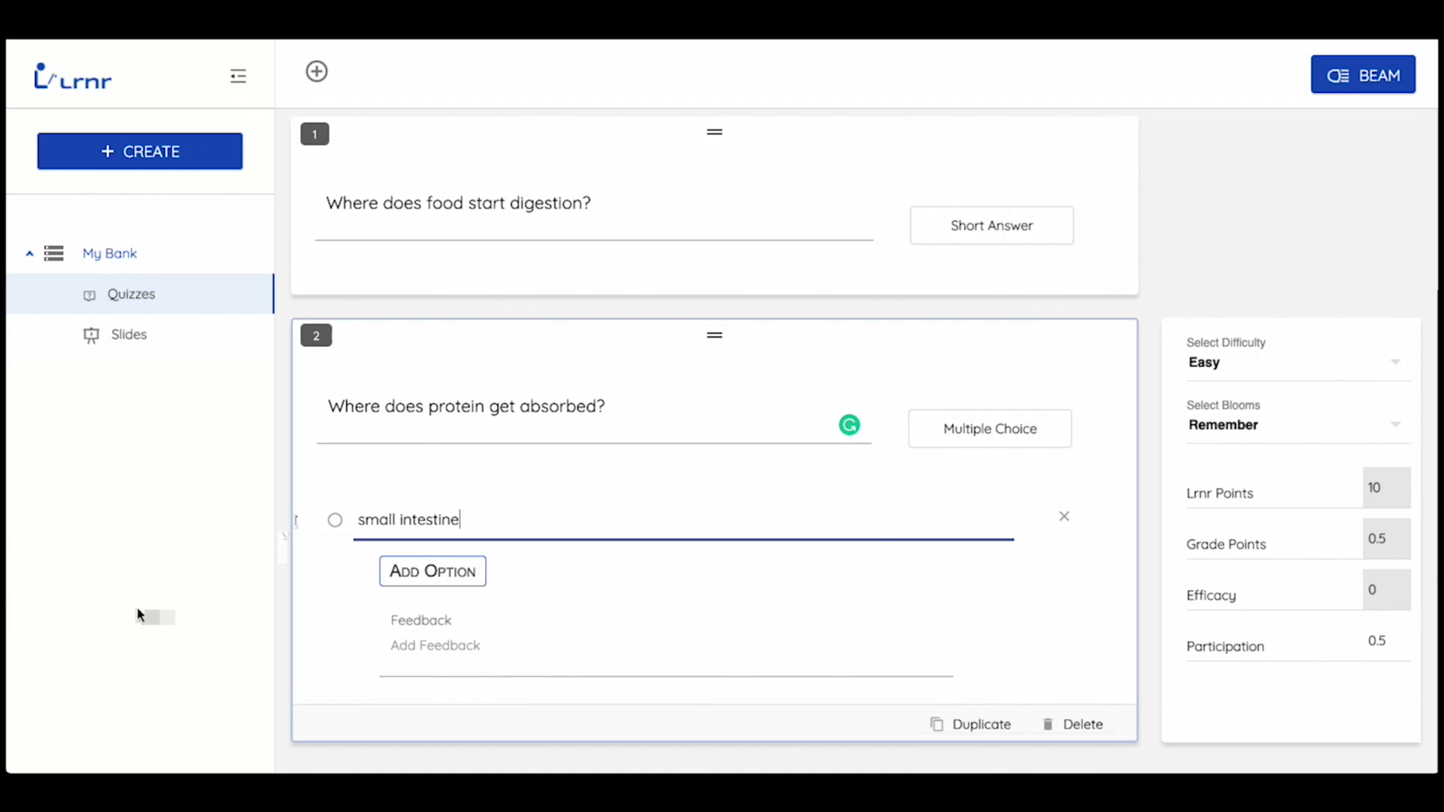
{"action": "scroll", "coordinate": [403, 526], "scroll_direction": "down", "scroll_amount": 2}
{"action": "left_click", "coordinate": [421, 470]}
{"action": "type", "text": "large intestine"}
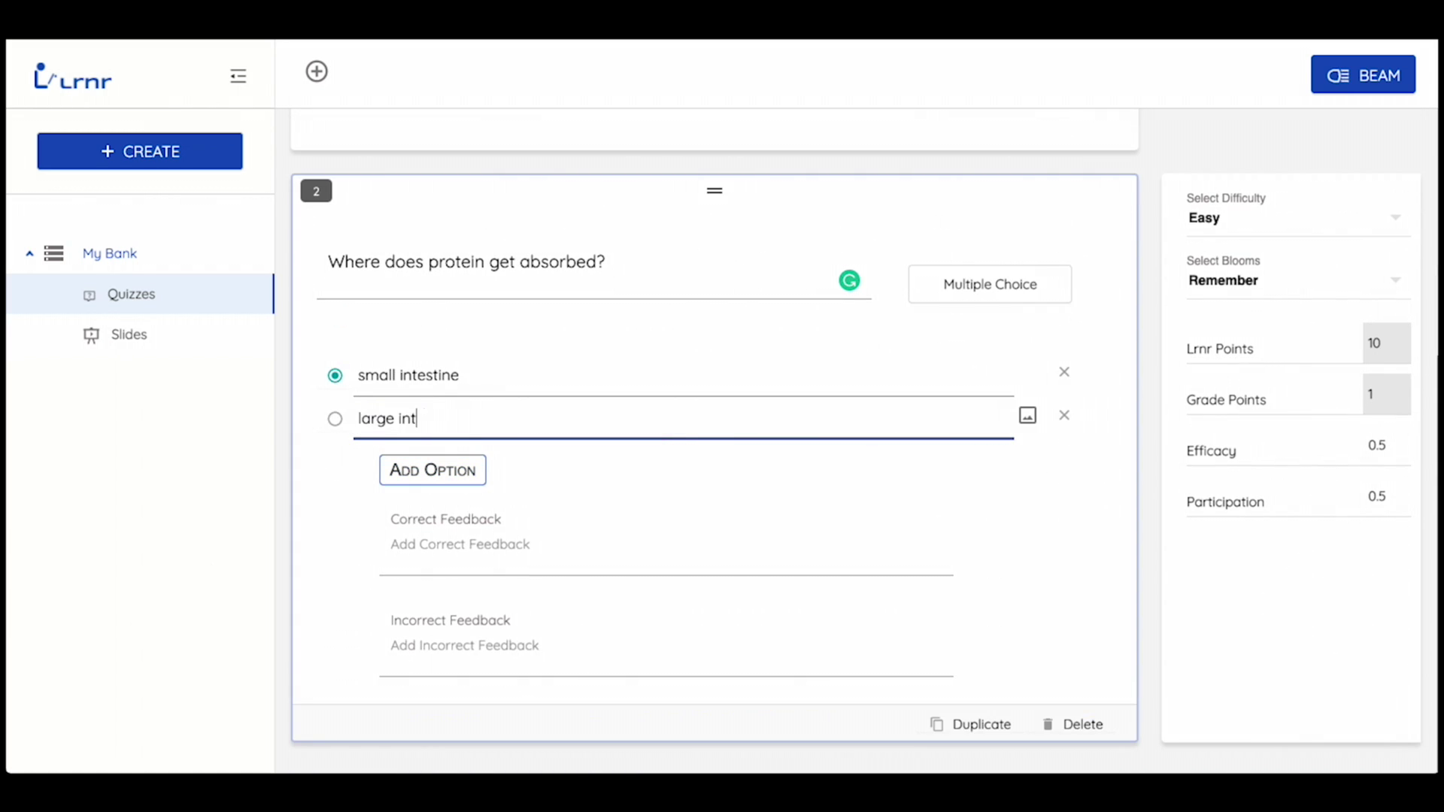
{"action": "left_click", "coordinate": [433, 470]}
{"action": "type", "text": "liver"}
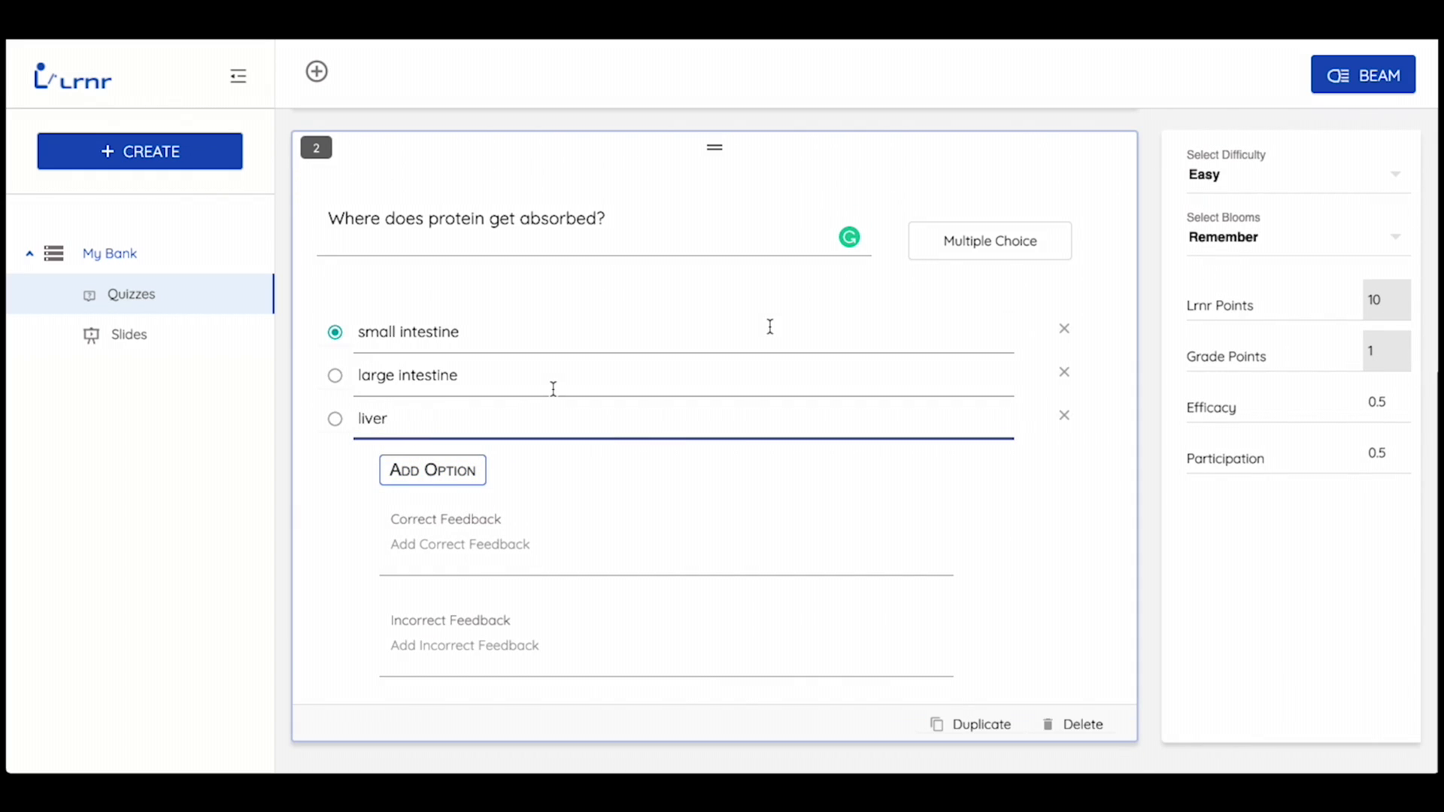
- Attach the digestive organs screenshot to the small intestine option and accept the crop
{"action": "left_click", "coordinate": [1027, 416]}
{"action": "left_click", "coordinate": [722, 248]}
{"action": "left_click", "coordinate": [419, 336]}
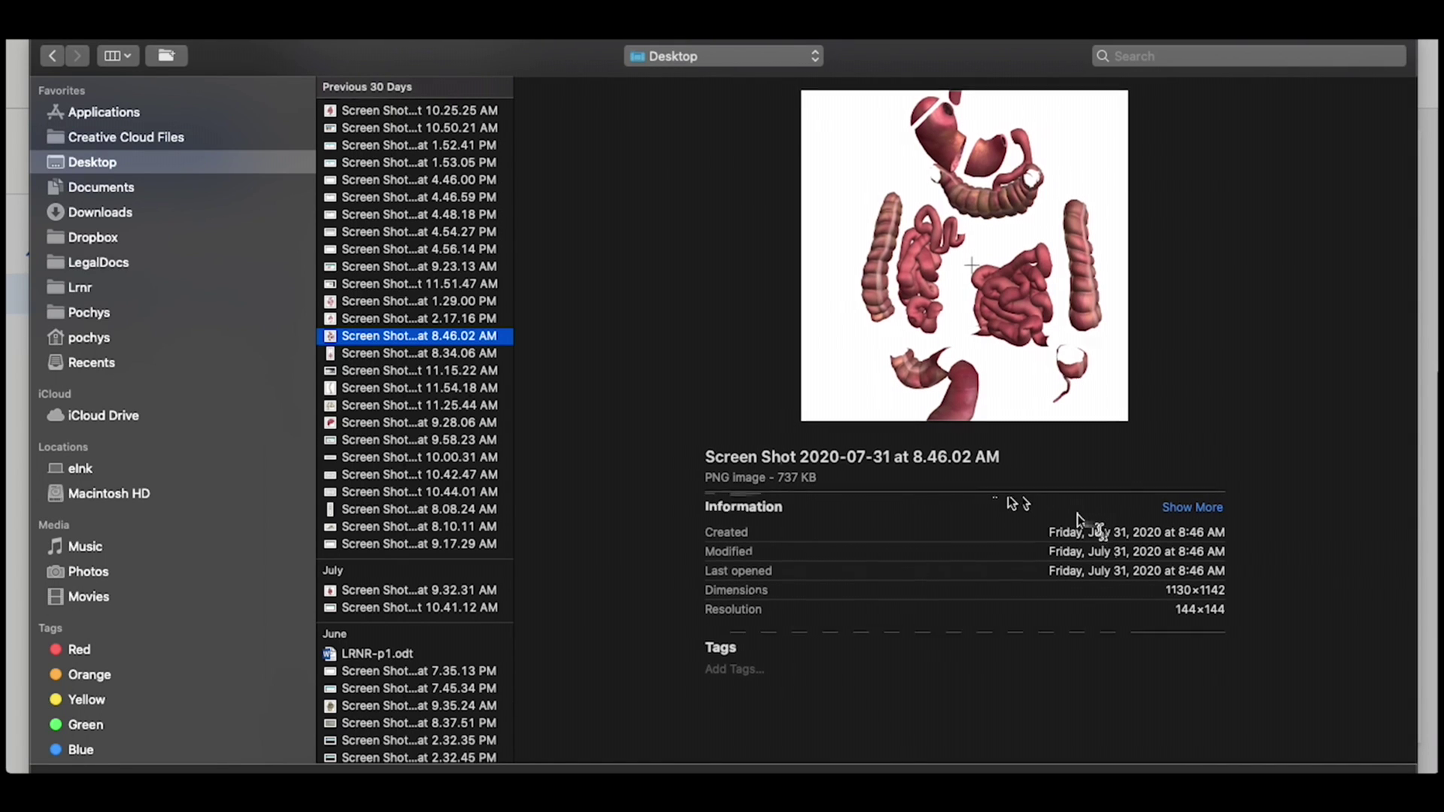
{"action": "key", "text": "Return"}
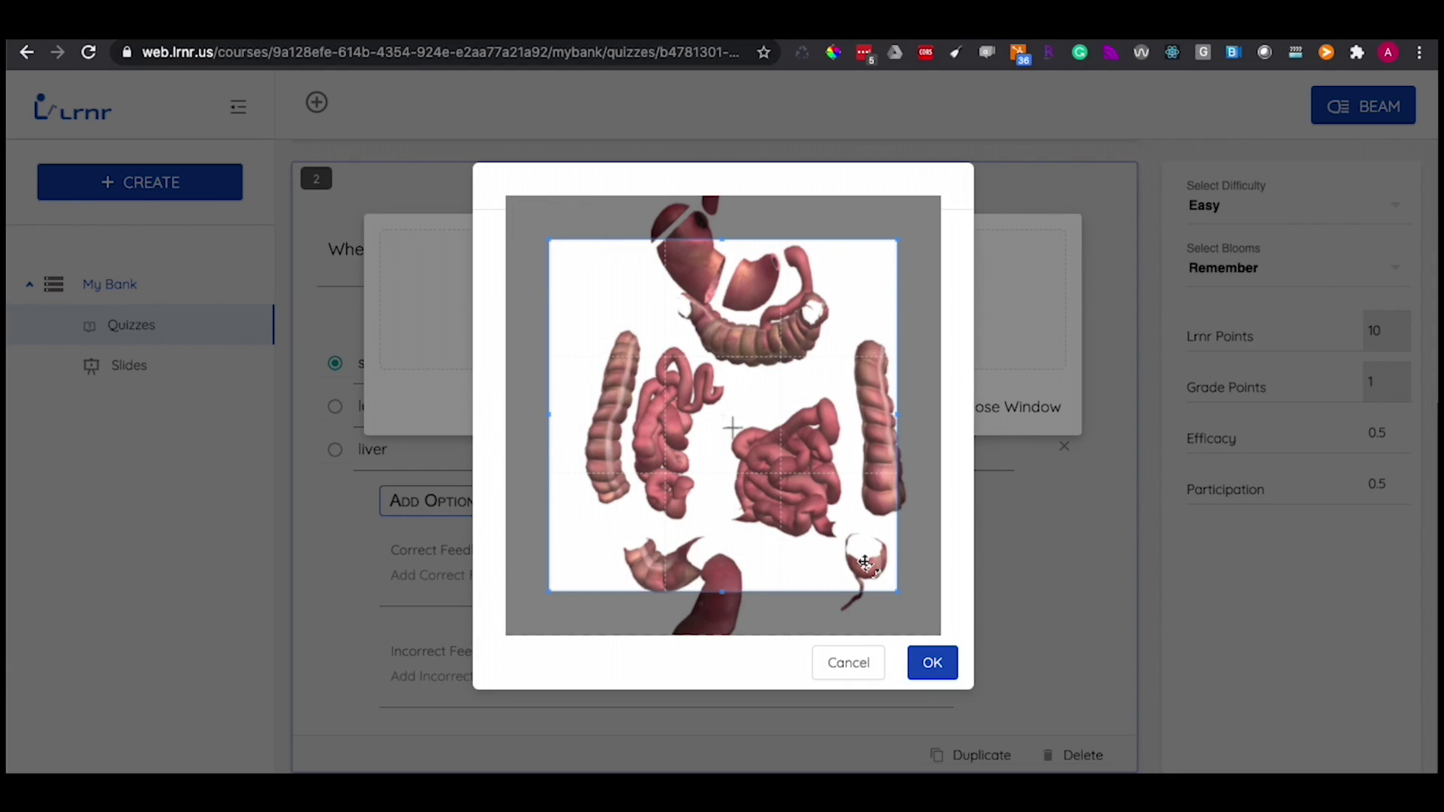
{"action": "scroll", "coordinate": [865, 527], "scroll_direction": "down", "scroll_amount": 2}
{"action": "scroll", "coordinate": [824, 475], "scroll_direction": "up", "scroll_amount": 5}
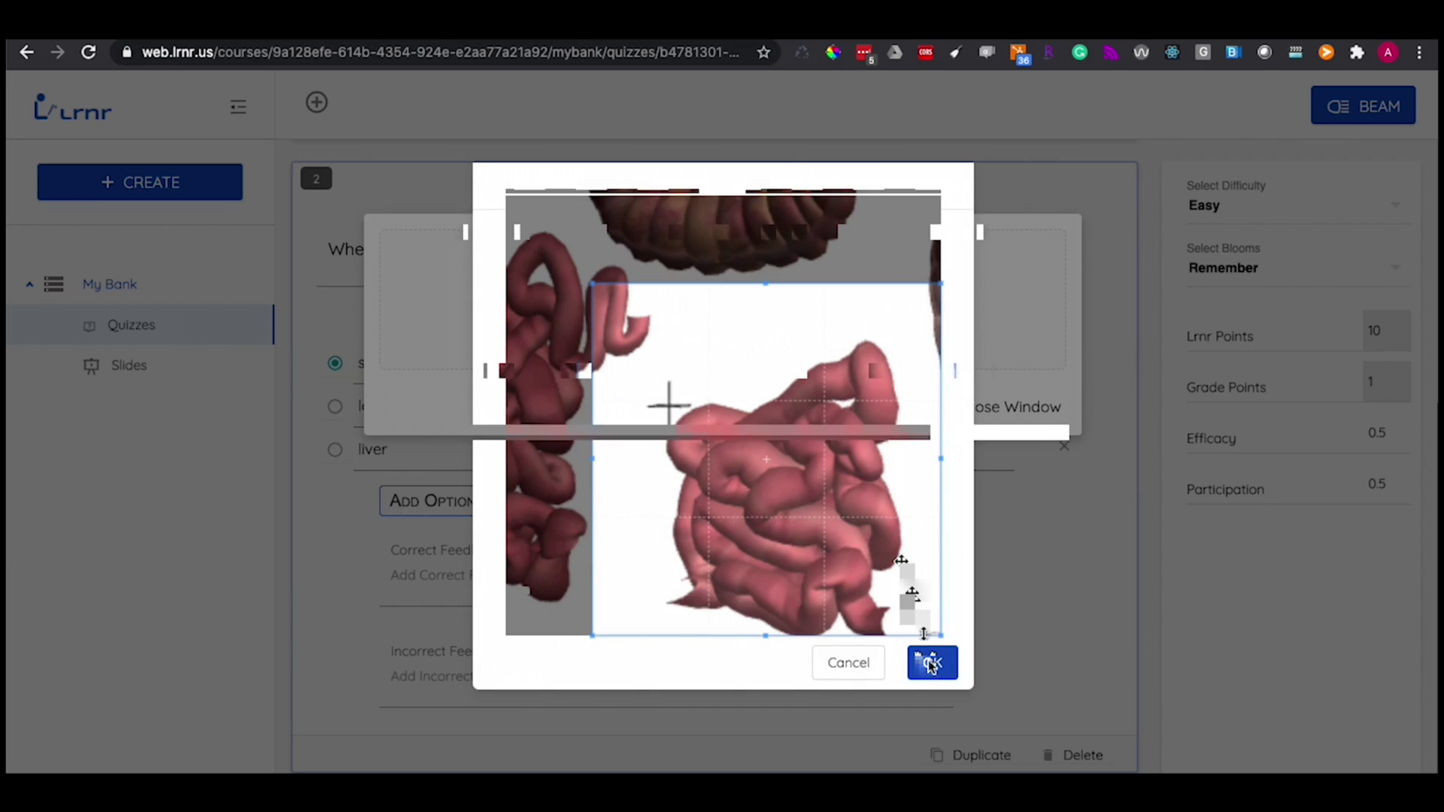
{"action": "left_click", "coordinate": [930, 662]}
{"action": "scroll", "coordinate": [845, 527], "scroll_direction": "down", "scroll_amount": 4}
- Add a multiple-select question 'Which of the following are part of the digestive system'
{"action": "left_click", "coordinate": [317, 101]}
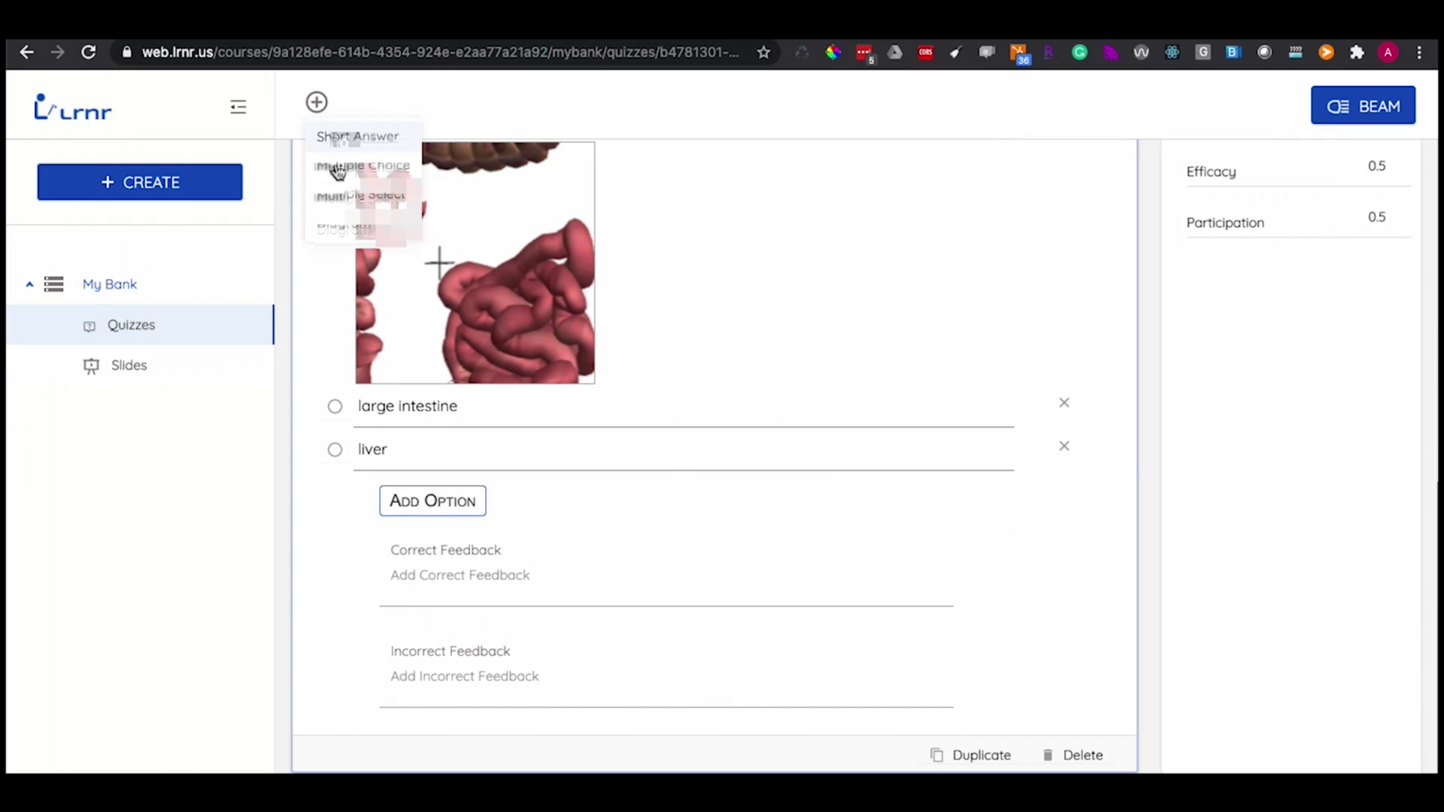
{"action": "left_click", "coordinate": [352, 196]}
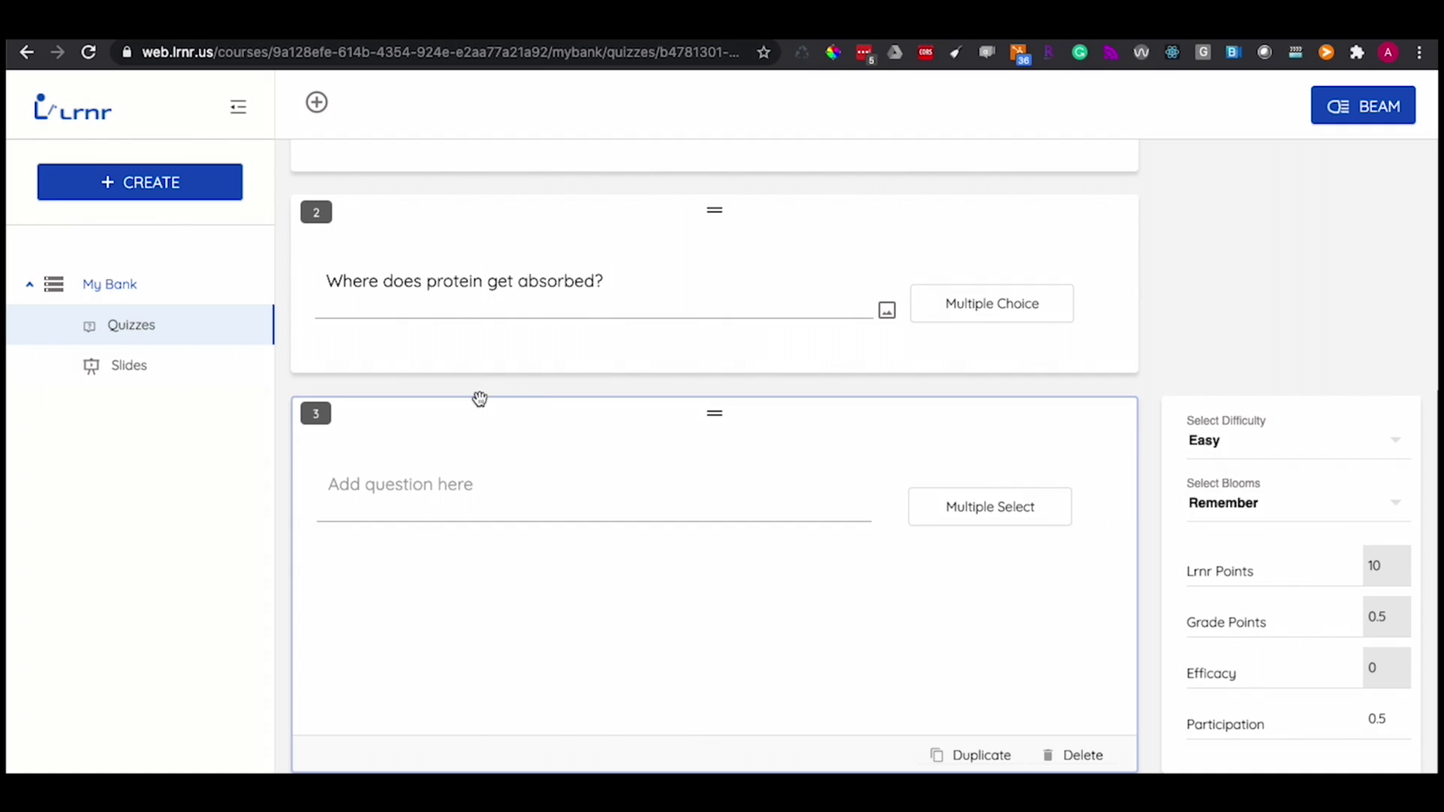
{"action": "left_click", "coordinate": [471, 498]}
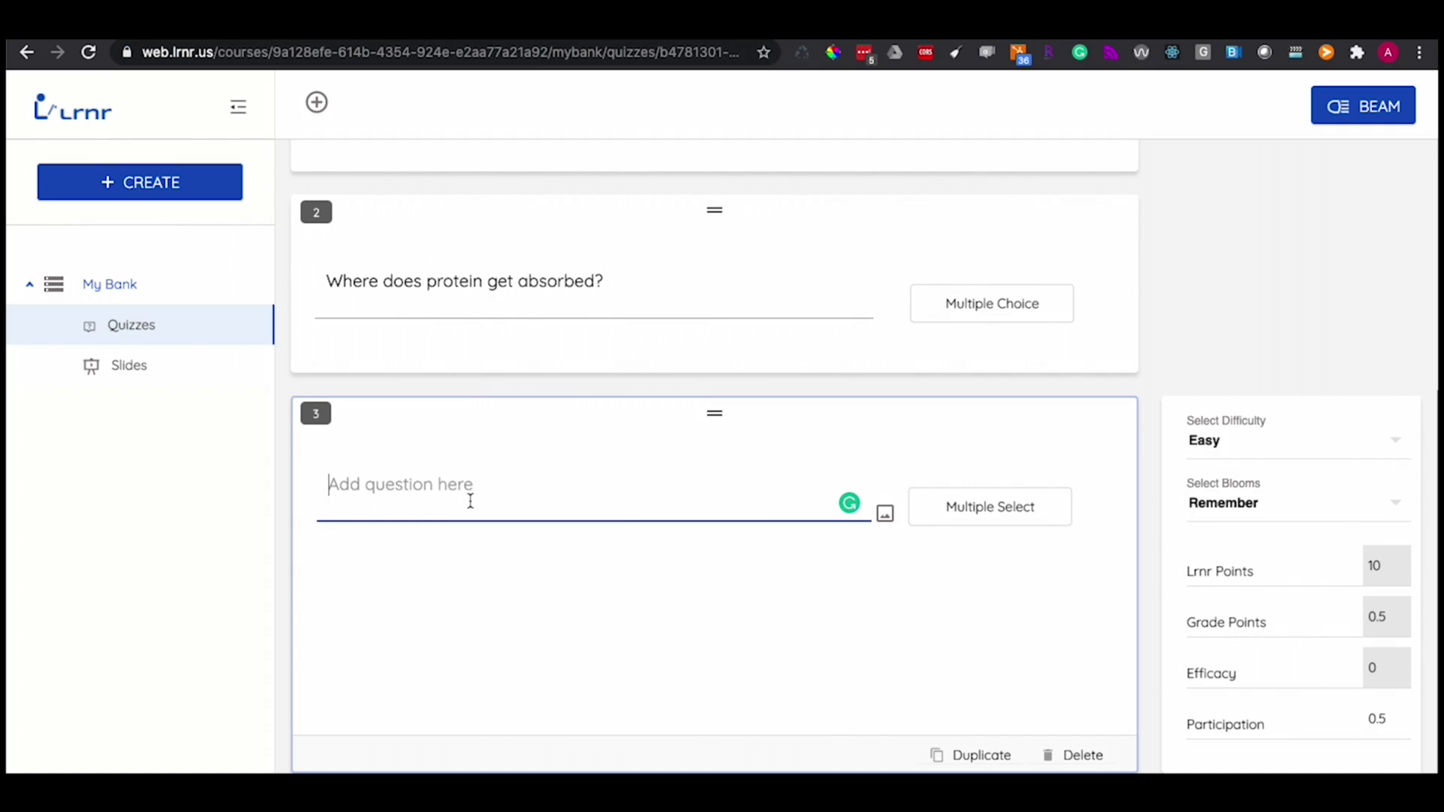
{"action": "type", "text": "Which of the following are part o"}
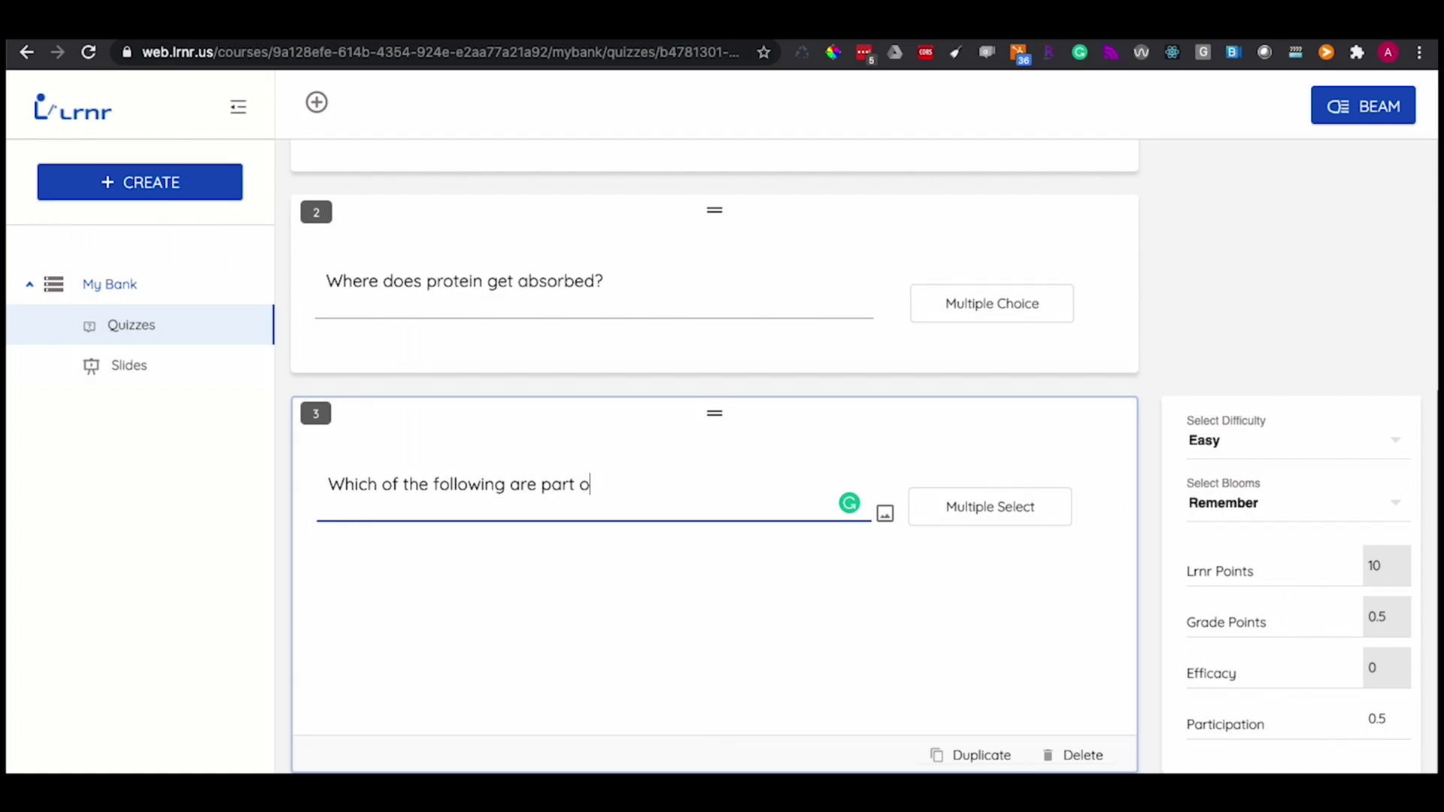
{"action": "type", "text": "f the digestive system"}
- Add the options small intestine, large intestine, liver and kidney
{"action": "left_click", "coordinate": [429, 603]}
{"action": "left_click", "coordinate": [413, 549]}
{"action": "type", "text": "small intes"}
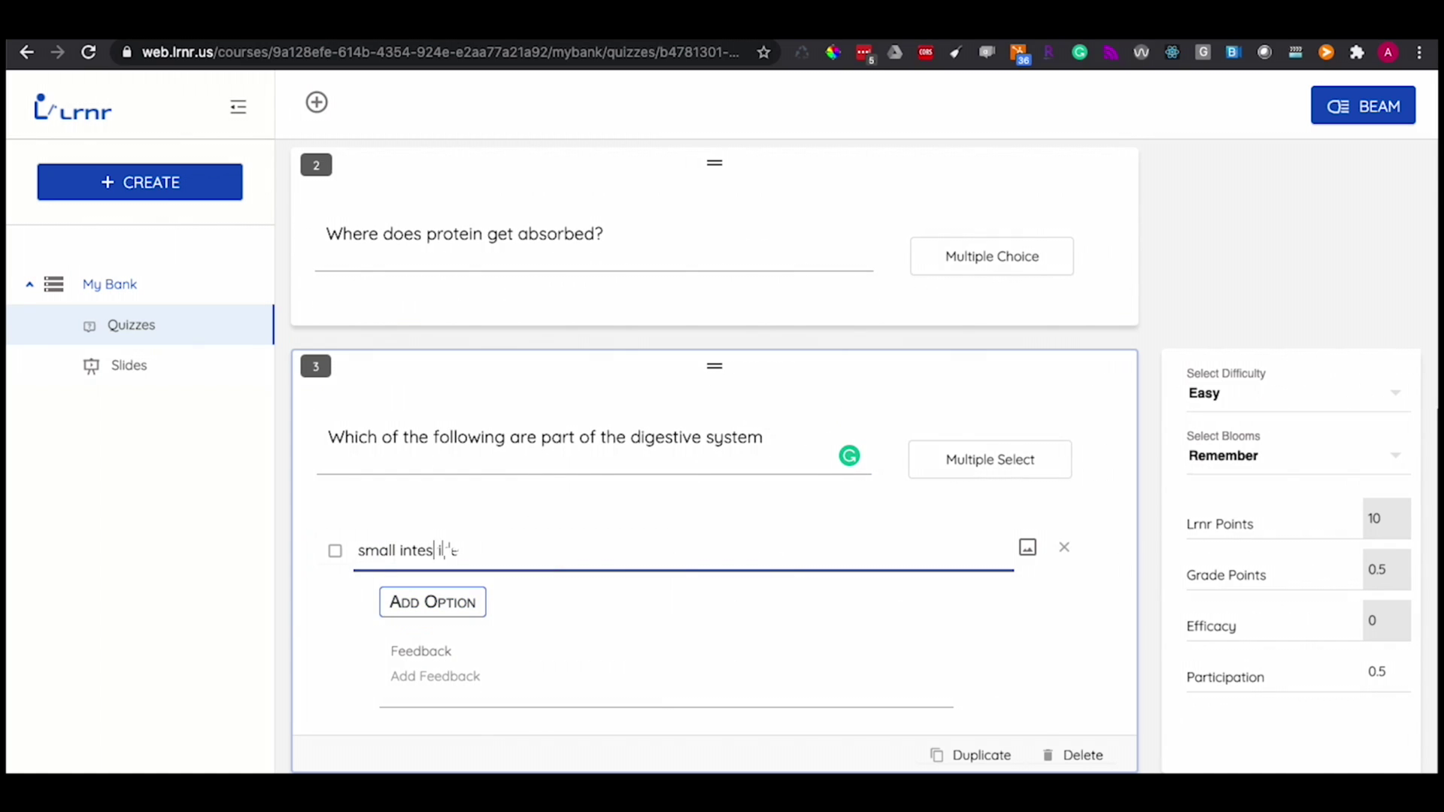
{"action": "type", "text": "tine"}
{"action": "left_click", "coordinate": [416, 604]}
{"action": "type", "text": "large intestin"}
{"action": "key", "text": "BackSpace"}
{"action": "key", "text": "BackSpace"}
{"action": "key", "text": "BackSpace"}
{"action": "key", "text": "BackSpace"}
{"action": "type", "text": "stine"}
{"action": "left_click", "coordinate": [421, 602]}
{"action": "type", "text": "liver"}
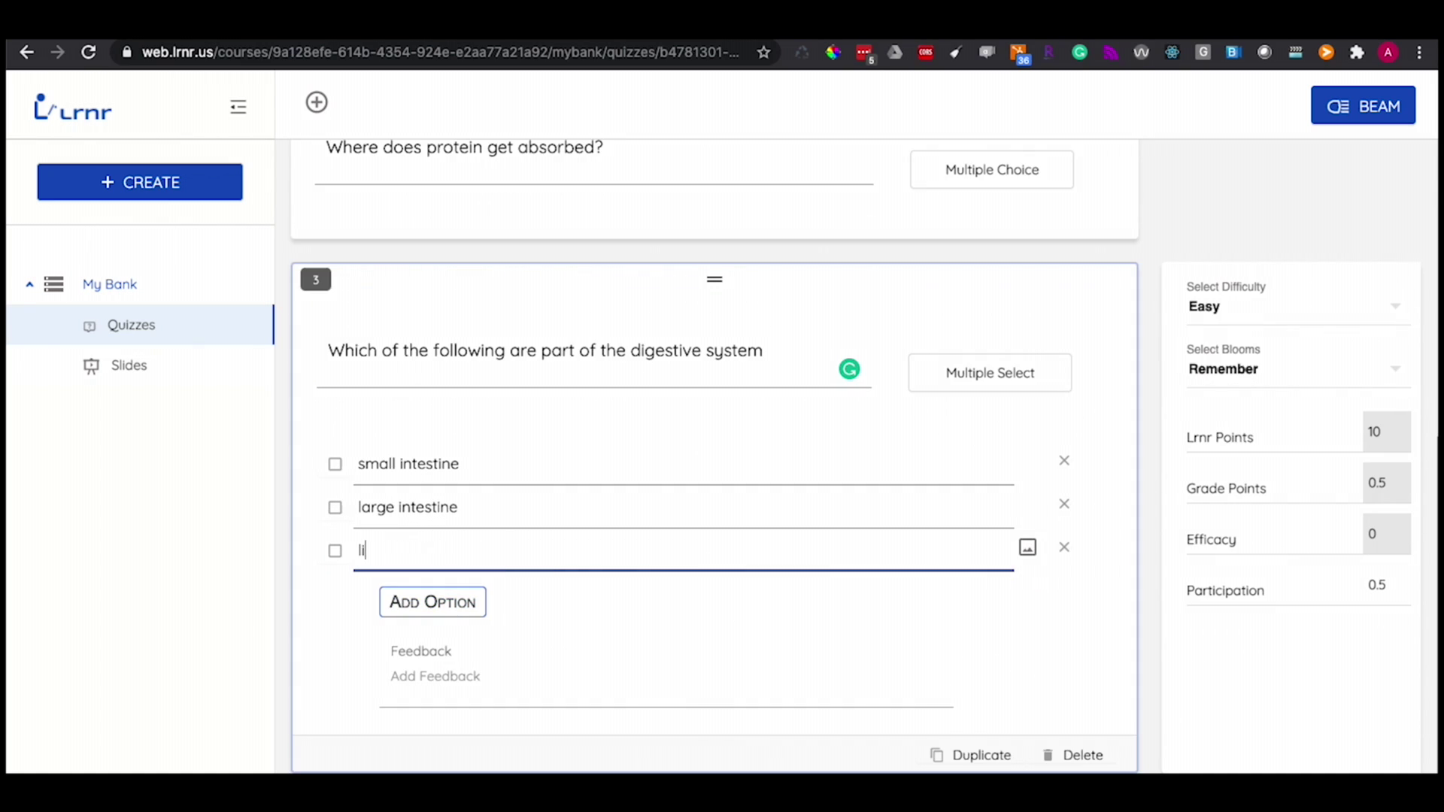
{"action": "left_click", "coordinate": [426, 538]}
{"action": "type", "text": "kidney"}
- Mark small and large intestine as correct, then begin a diagram question
{"action": "scroll", "coordinate": [339, 504], "scroll_direction": "down", "scroll_amount": 1}
{"action": "left_click", "coordinate": [335, 341]}
{"action": "left_click", "coordinate": [334, 384]}
{"action": "left_click", "coordinate": [335, 428]}
{"action": "left_click", "coordinate": [335, 428]}
{"action": "left_click", "coordinate": [317, 102]}
{"action": "left_click", "coordinate": [341, 228]}
- Title question 4 'Digestive system' and attach the cropped digestive organs diagram image
{"action": "type", "text": "Digestive system"}
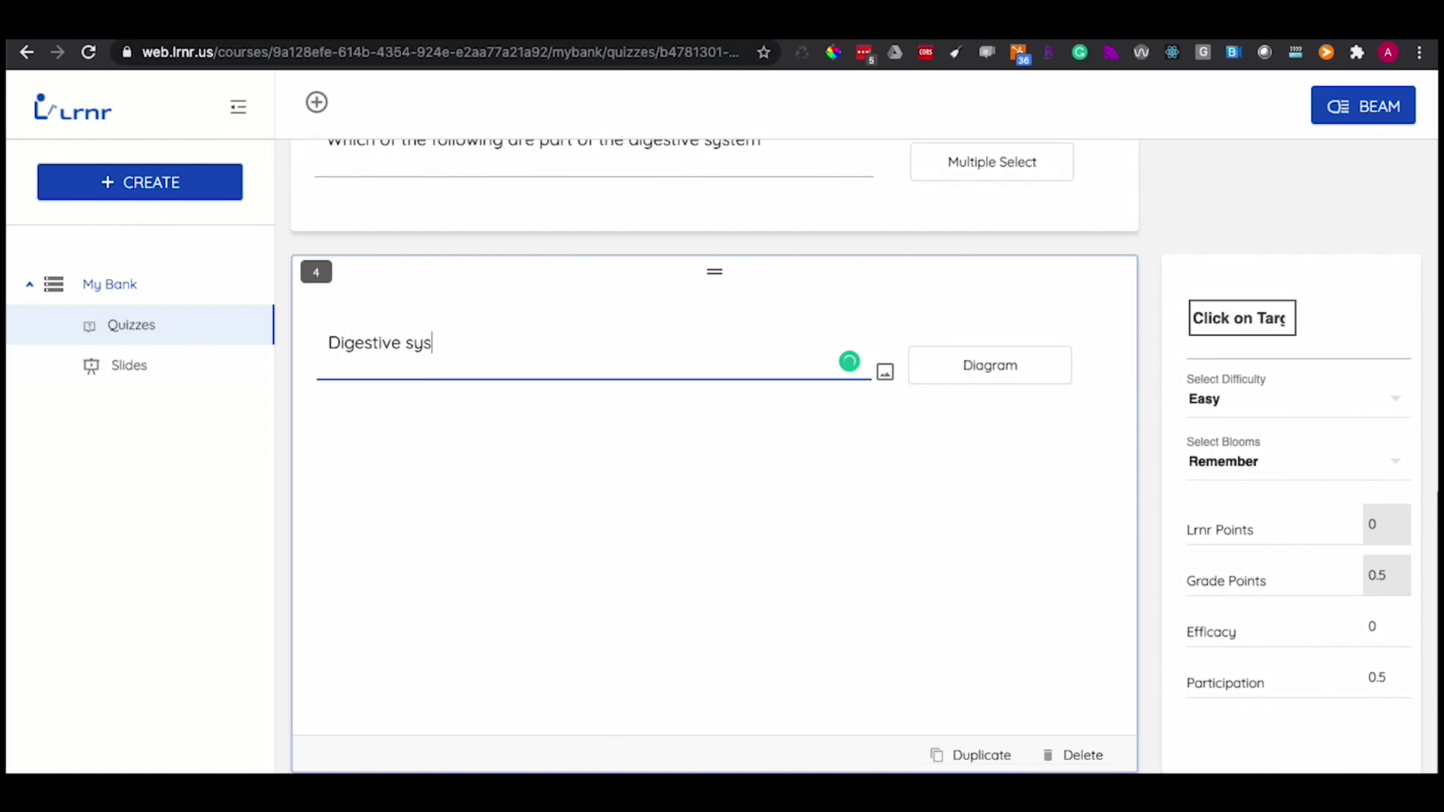
{"action": "left_click", "coordinate": [888, 372]}
{"action": "scroll", "coordinate": [400, 421], "scroll_direction": "down", "scroll_amount": 5}
{"action": "left_click", "coordinate": [386, 483]}
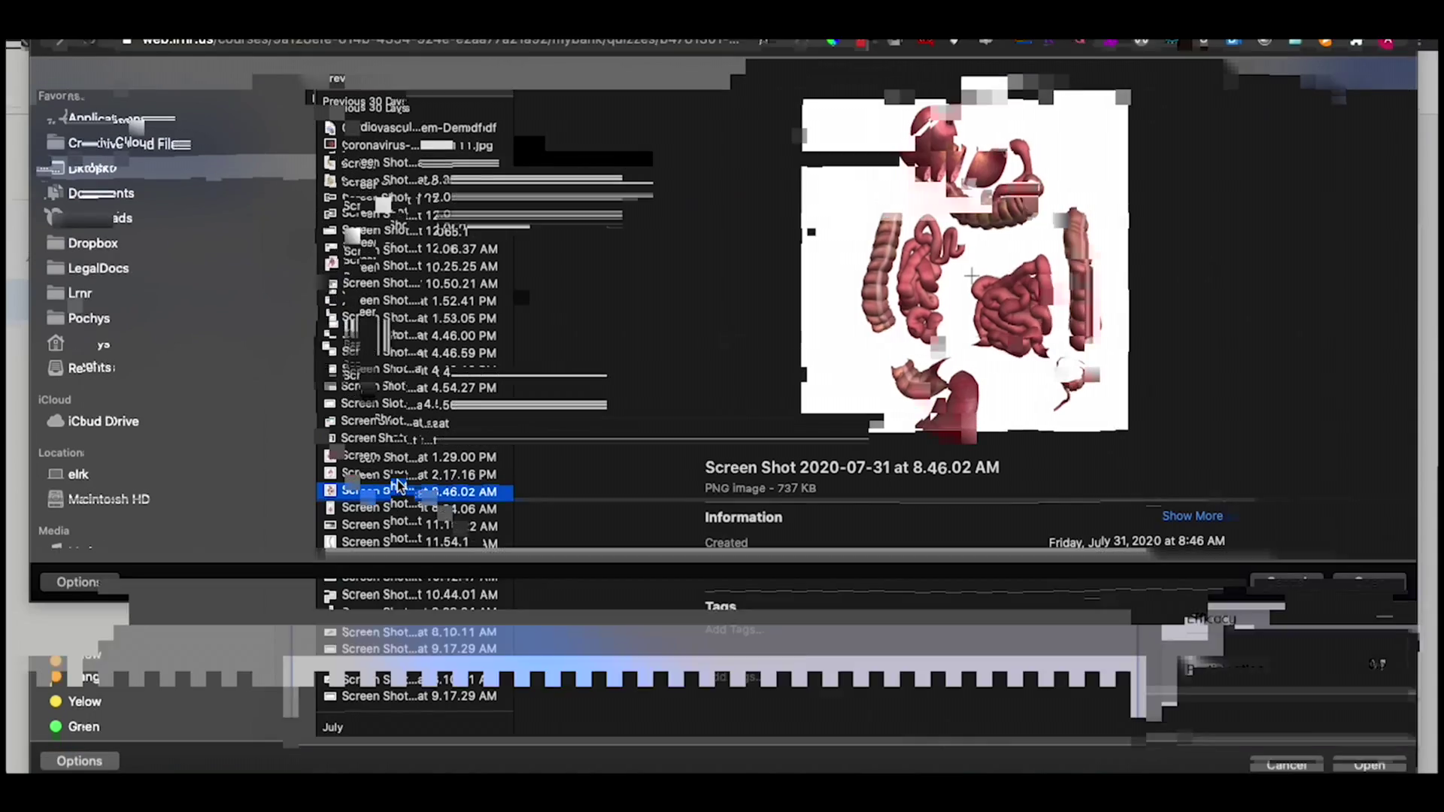
{"action": "double_click", "coordinate": [397, 481]}
{"action": "left_click", "coordinate": [932, 693]}
{"action": "scroll", "coordinate": [817, 538], "scroll_direction": "down", "scroll_amount": 2}
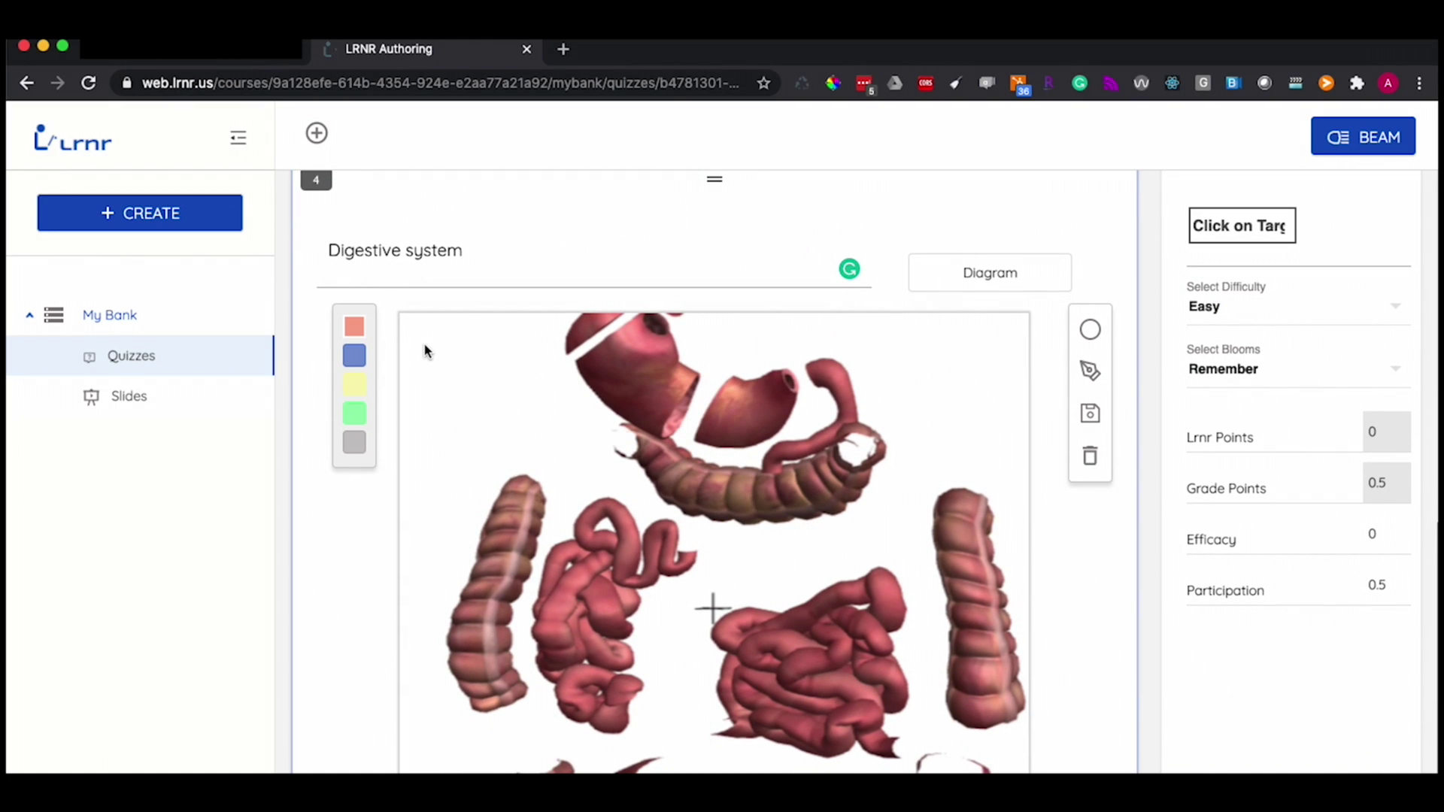
- Trace a coloured freeform polygon target around the colon on the left of the diagram
{"action": "left_click", "coordinate": [354, 327]}
{"action": "left_click", "coordinate": [1097, 381]}
{"action": "left_click", "coordinate": [557, 488]}
{"action": "left_click", "coordinate": [580, 491]}
{"action": "left_click", "coordinate": [531, 585]}
{"action": "left_click", "coordinate": [515, 634]}
{"action": "left_click", "coordinate": [518, 677]}
{"action": "left_click", "coordinate": [534, 721]}
{"action": "left_click", "coordinate": [572, 700]}
{"action": "left_click", "coordinate": [555, 666]}
{"action": "left_click", "coordinate": [558, 612]}
{"action": "left_click", "coordinate": [557, 488]}
- Name the colon target 'large intestine' and save it
{"action": "type", "text": "large intets"}
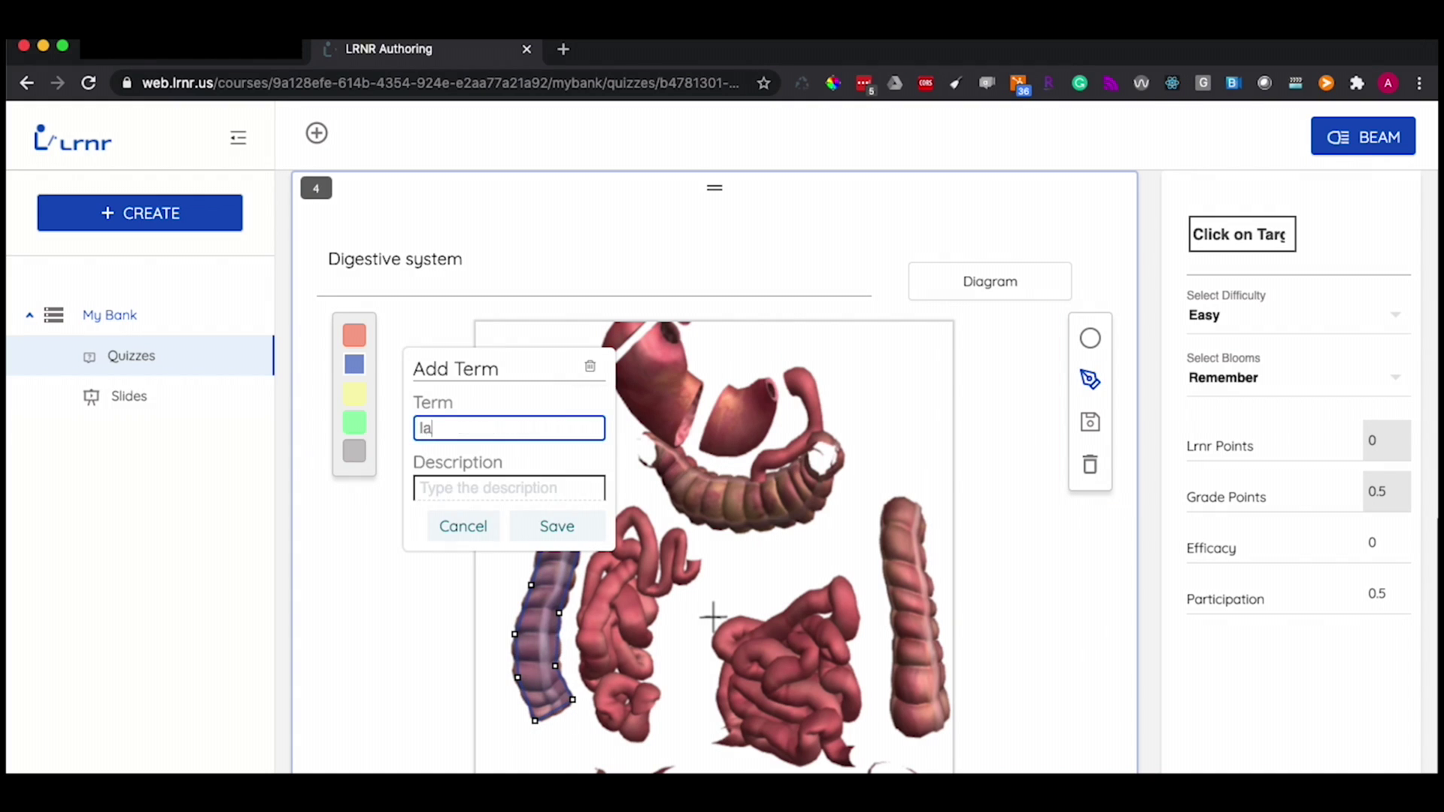
{"action": "key", "text": "BackSpace"}
{"action": "key", "text": "BackSpace"}
{"action": "type", "text": "stine"}
{"action": "key", "text": "Tab"}
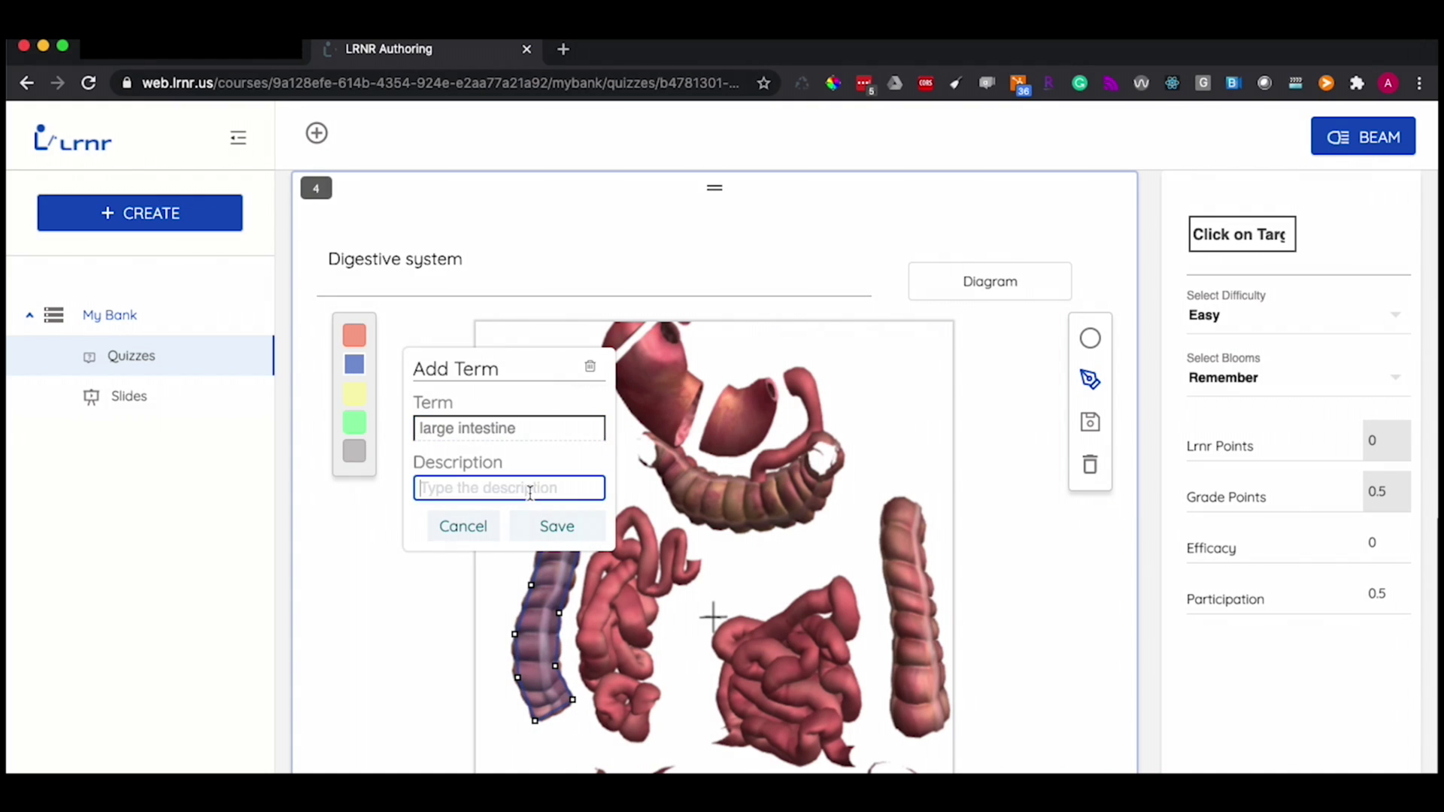
{"action": "left_click", "coordinate": [555, 525]}
- Draw a circular target over the small intestine and name it 'small intestine'
{"action": "scroll", "coordinate": [1012, 323], "scroll_direction": "down", "scroll_amount": 1}
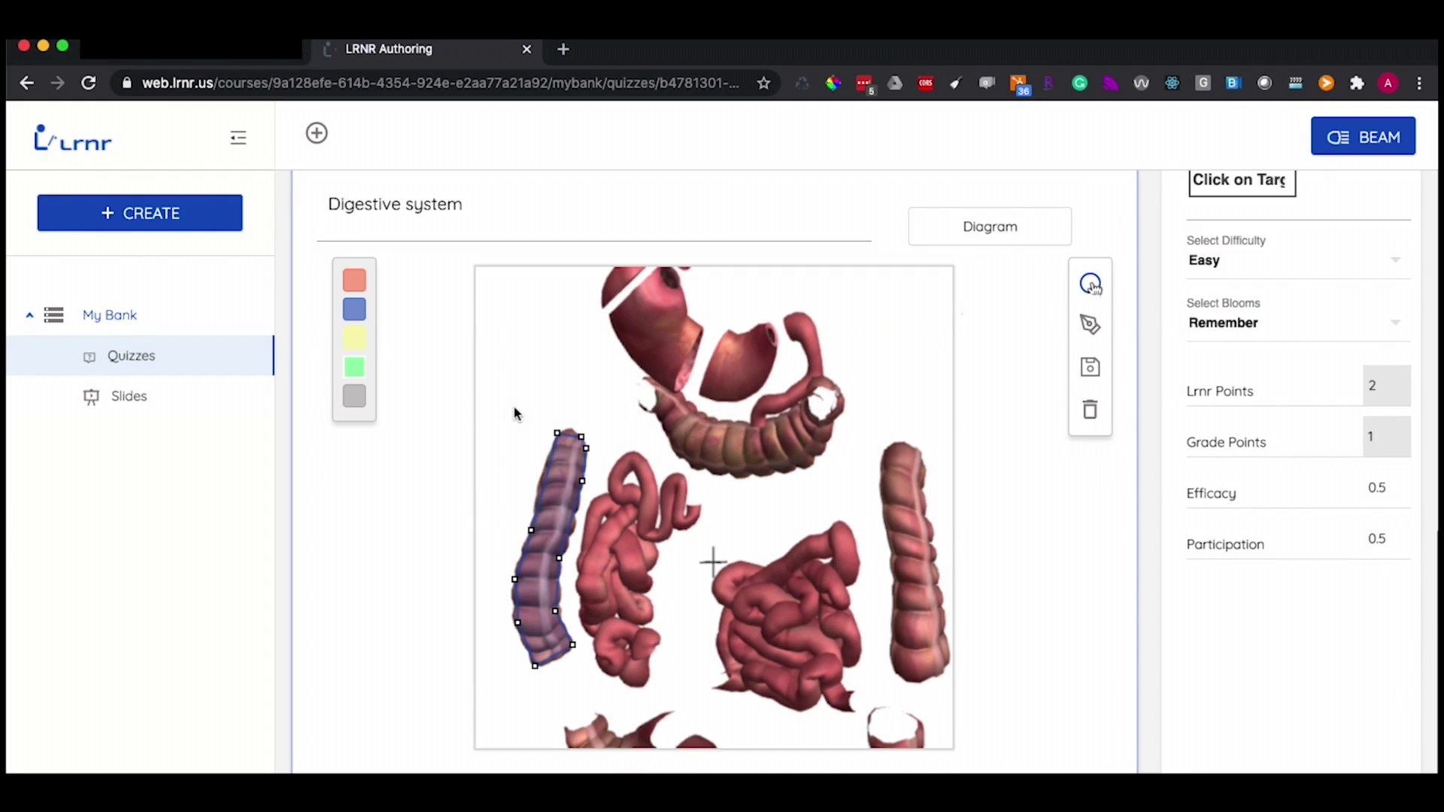
{"action": "left_click_drag", "start_coordinate": [793, 628], "coordinate": [853, 682]}
{"action": "type", "text": "sm"}
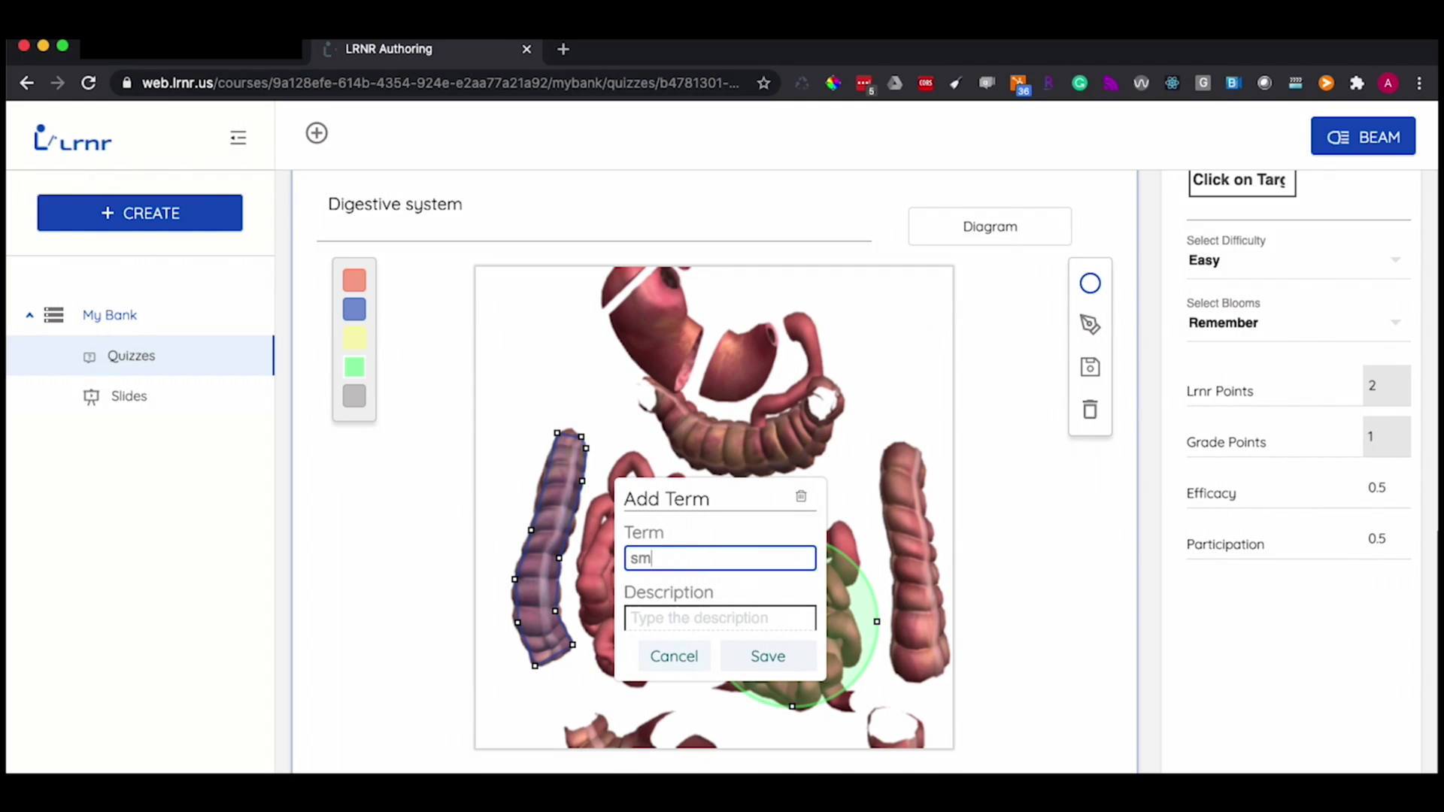
{"action": "type", "text": "all intestine"}
{"action": "key", "text": "Return"}
- Keep the activity mode at Click on Target instead of Matching
{"action": "scroll", "coordinate": [715, 561], "scroll_direction": "up", "scroll_amount": 1}
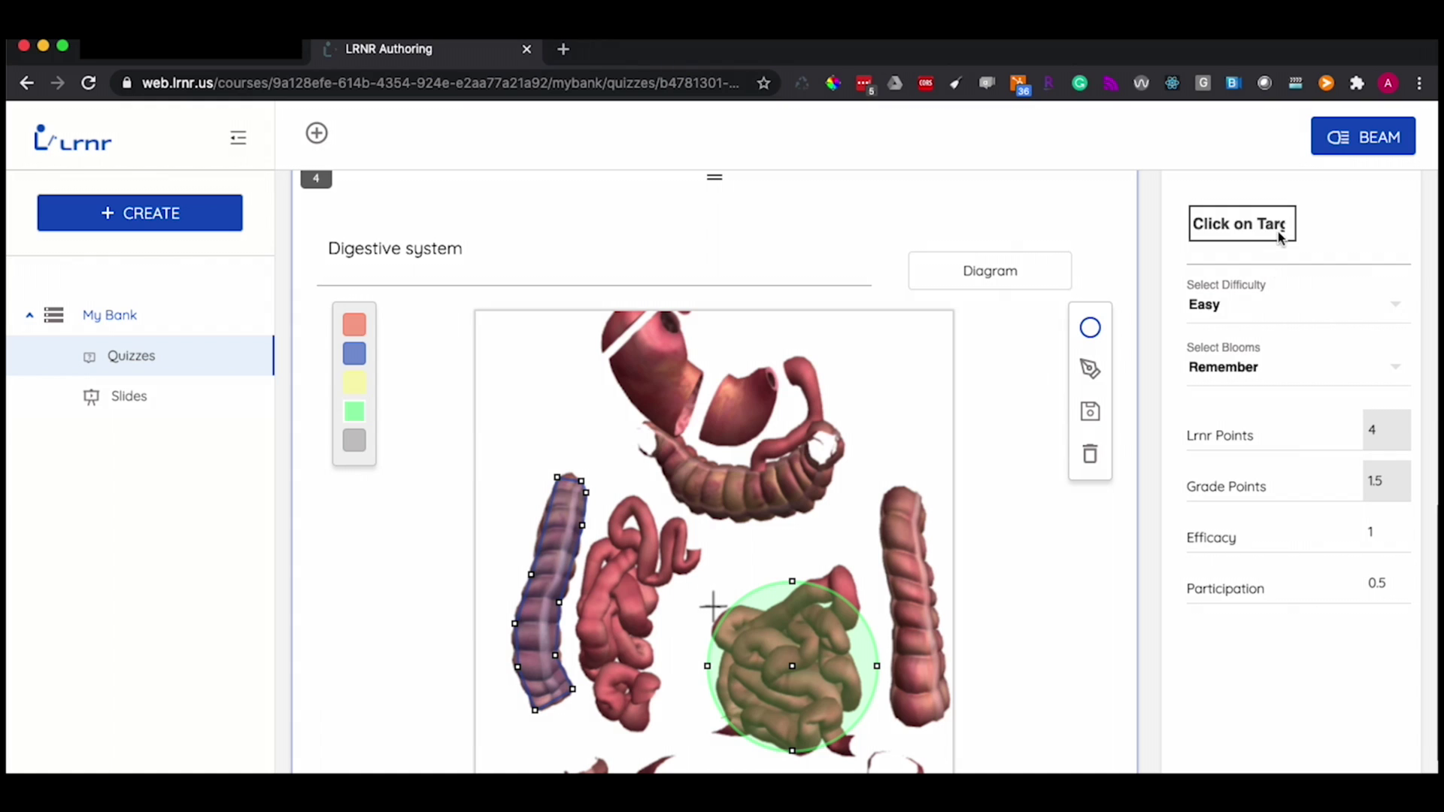
{"action": "left_click", "coordinate": [1279, 227]}
{"action": "left_click", "coordinate": [1265, 249]}
{"action": "left_click", "coordinate": [1279, 225]}
{"action": "left_click", "coordinate": [1278, 202]}
- Set the question's difficulty to Hard and its Blooms level to Apply
{"action": "left_click", "coordinate": [1277, 322]}
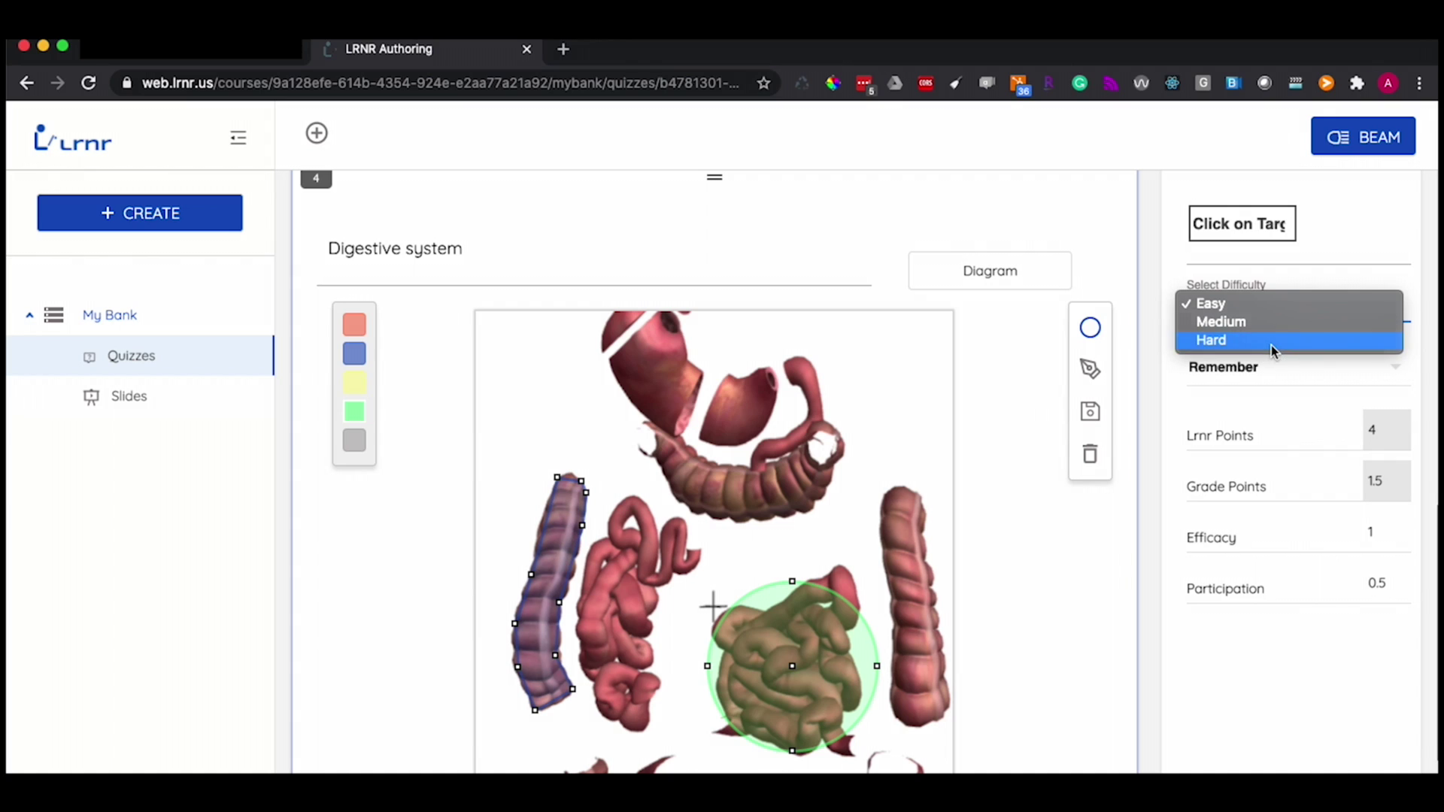
{"action": "left_click", "coordinate": [1271, 346]}
{"action": "left_click", "coordinate": [1265, 377]}
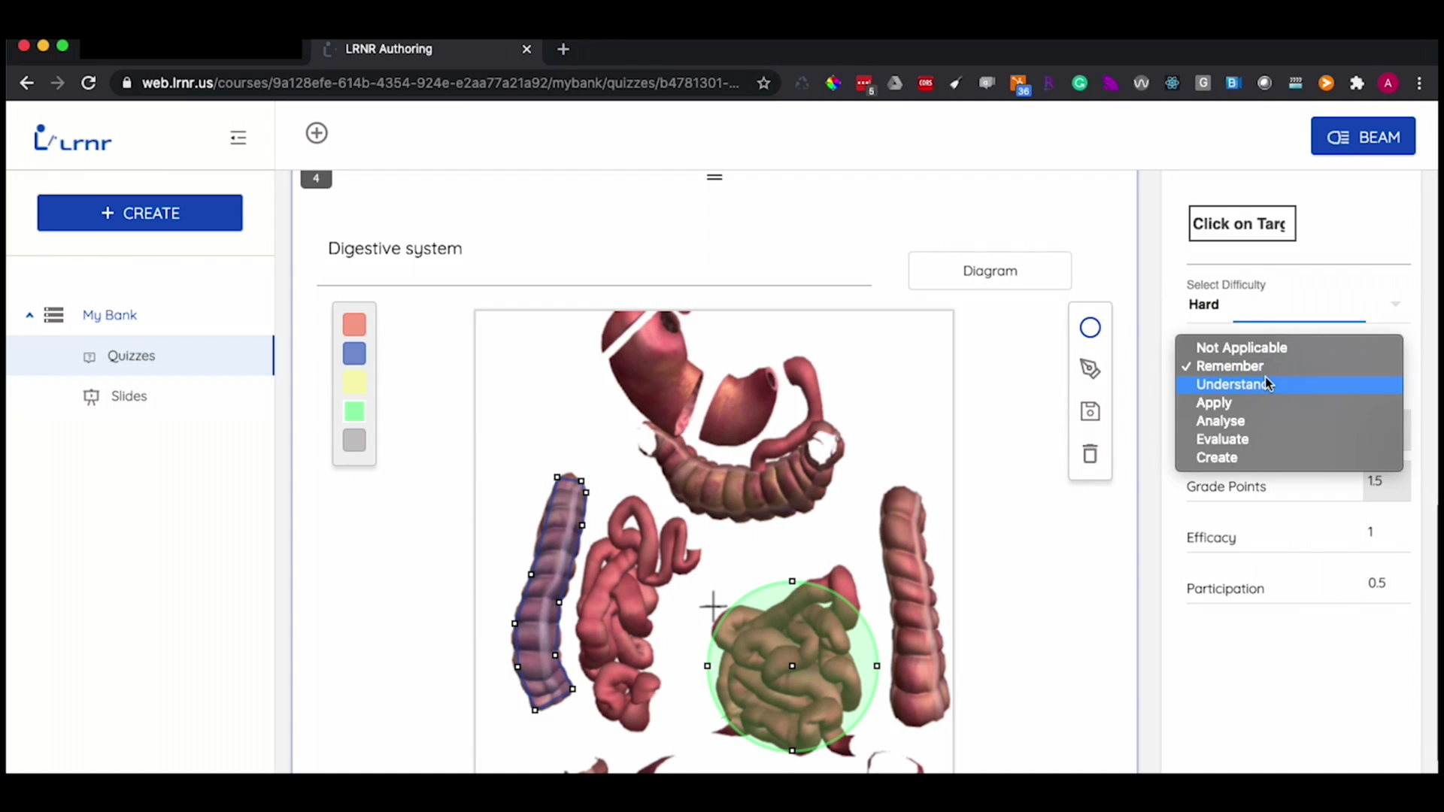
{"action": "left_click", "coordinate": [1262, 404]}
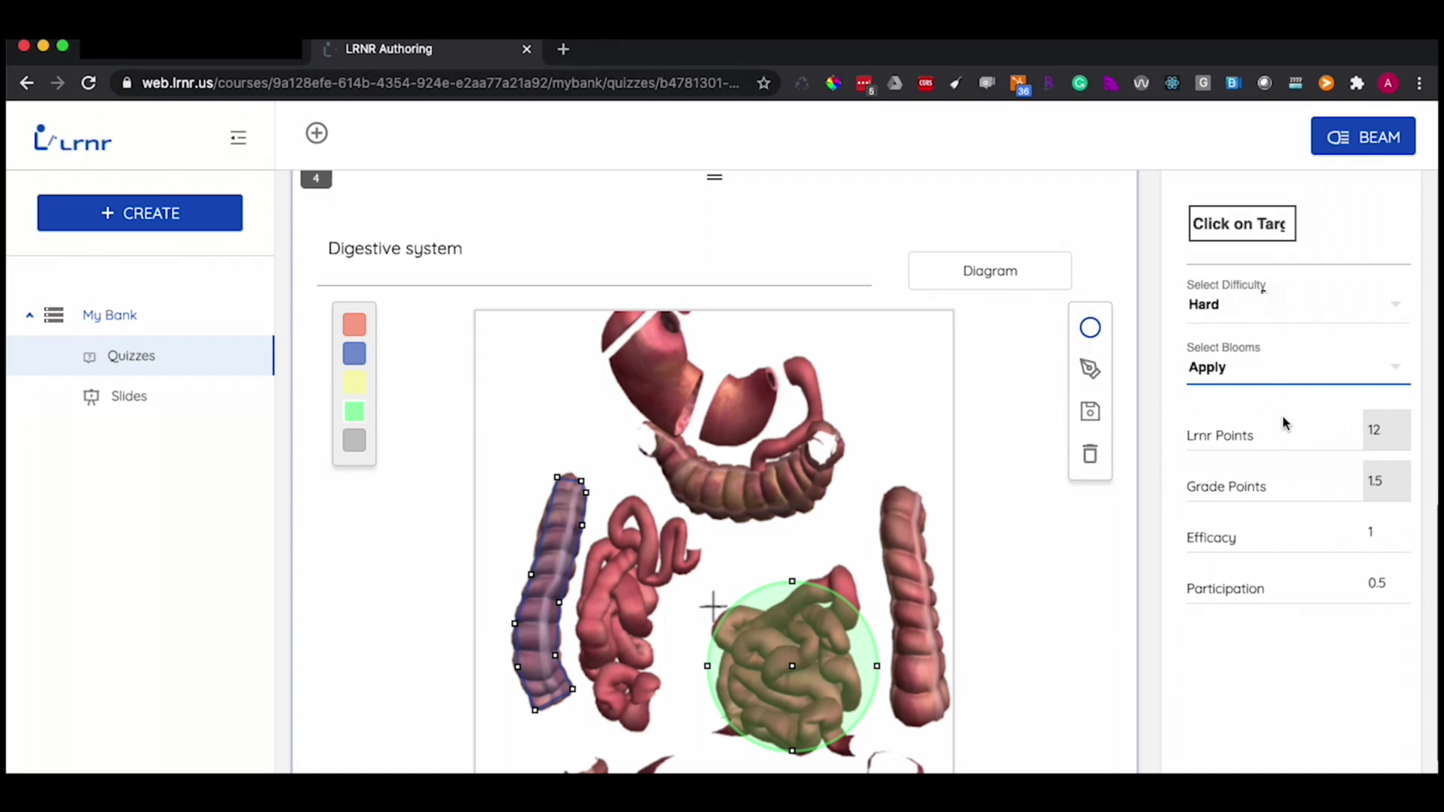
- Raise the efficacy and participation points, then return to the Digestive system quiz overview
{"action": "left_click", "coordinate": [1399, 529]}
{"action": "left_click", "coordinate": [1399, 528]}
{"action": "left_click", "coordinate": [1399, 529]}
{"action": "left_click", "coordinate": [1399, 529]}
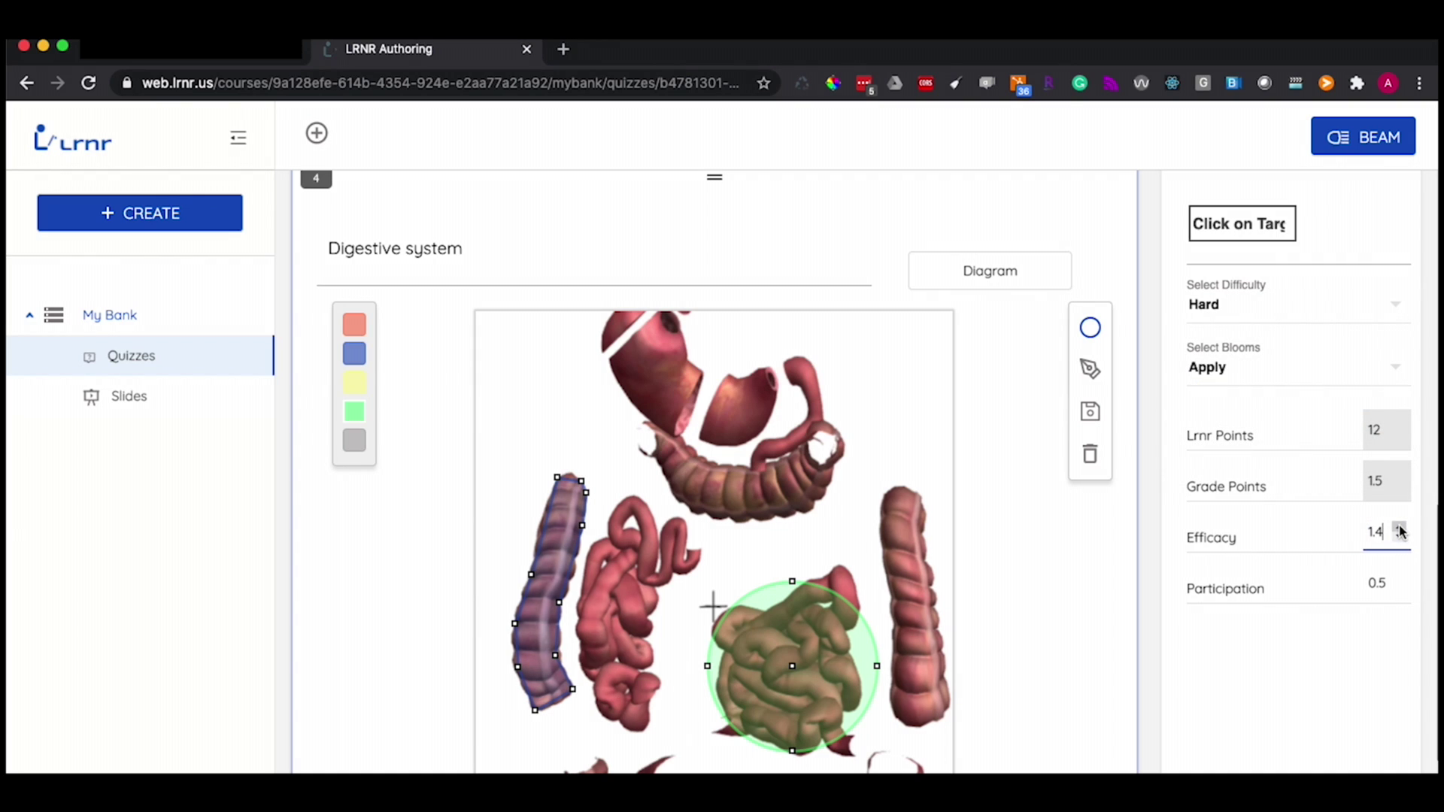
{"action": "left_click", "coordinate": [1399, 529]}
{"action": "left_click", "coordinate": [1399, 580]}
{"action": "left_click", "coordinate": [1399, 581]}
{"action": "left_click", "coordinate": [1399, 581]}
{"action": "left_click", "coordinate": [1399, 581]}
{"action": "left_click", "coordinate": [1399, 581]}
{"action": "left_click", "coordinate": [1399, 579]}
{"action": "left_click", "coordinate": [1399, 579]}
{"action": "left_click", "coordinate": [1399, 579]}
{"action": "left_click", "coordinate": [1399, 579]}
{"action": "left_click", "coordinate": [1399, 580]}
{"action": "left_click", "coordinate": [1399, 579]}
{"action": "left_click", "coordinate": [1399, 579]}
{"action": "left_click", "coordinate": [1399, 579]}
{"action": "left_click", "coordinate": [1399, 580]}
{"action": "left_click", "coordinate": [1399, 579]}
{"action": "left_click", "coordinate": [1399, 579]}
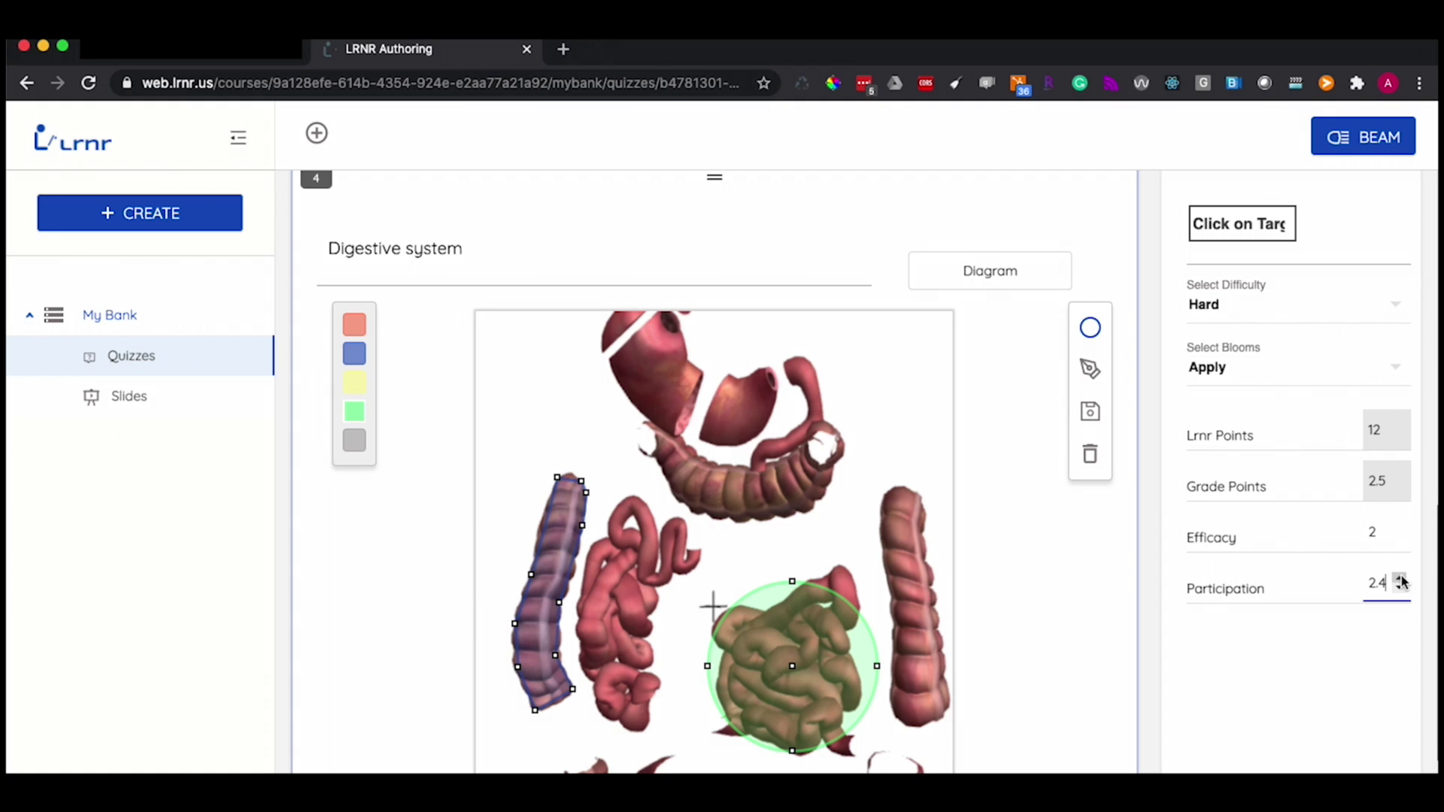
{"action": "left_click", "coordinate": [1283, 693]}
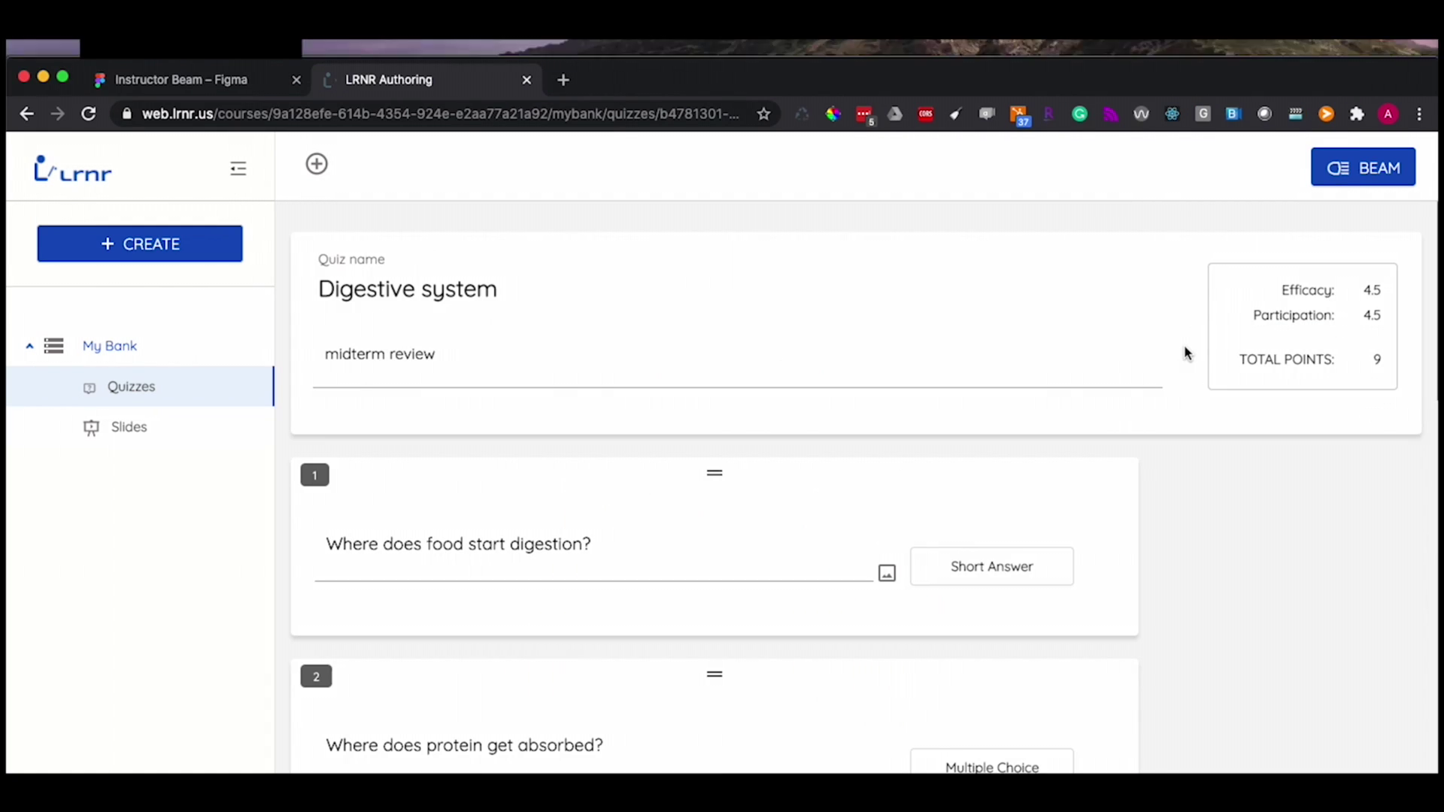
- Configure the beam as graded, counting efficacy and participation, for section PROD-Polling-2020
{"action": "left_click", "coordinate": [1349, 168]}
{"action": "left_click", "coordinate": [937, 276]}
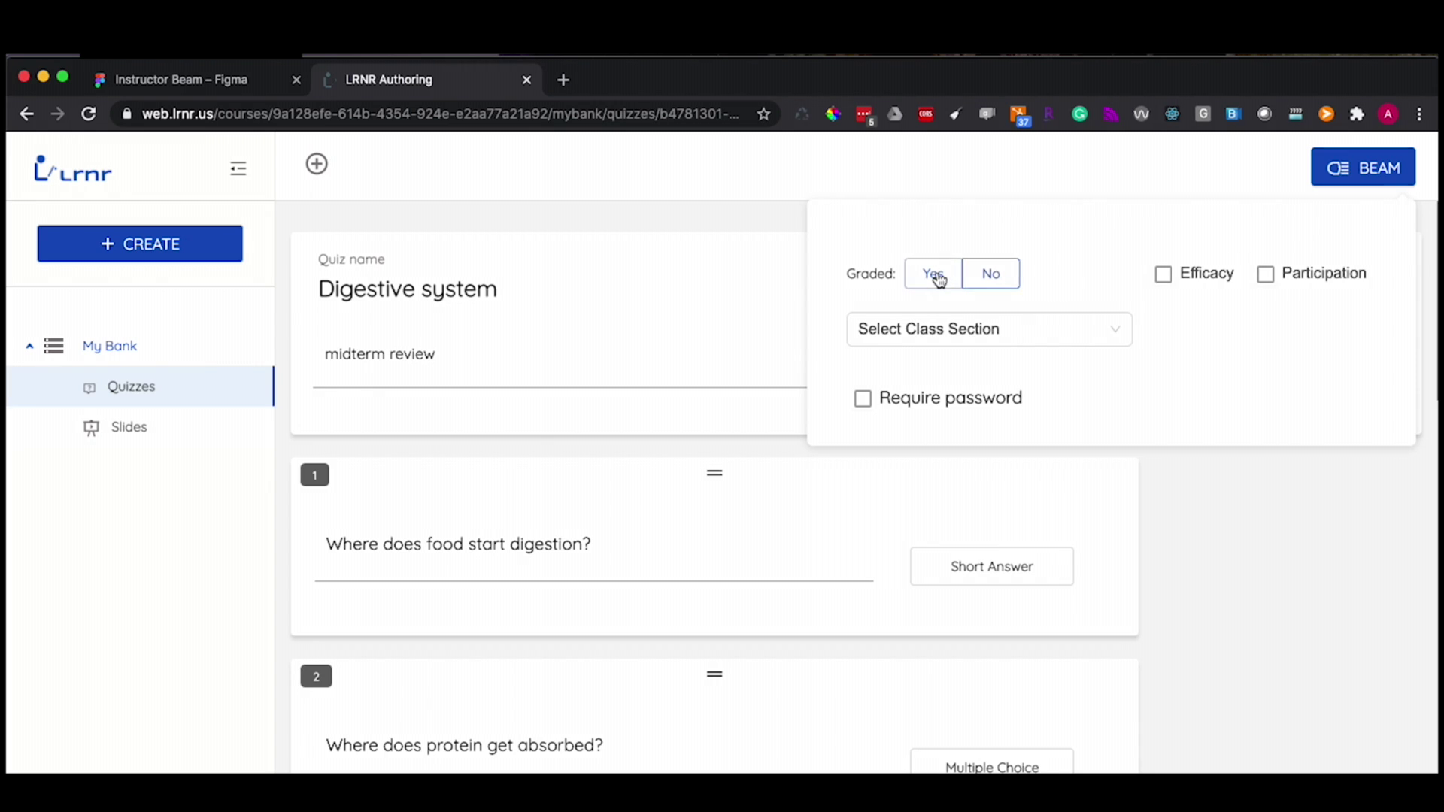
{"action": "left_click", "coordinate": [1166, 278]}
{"action": "left_click", "coordinate": [1269, 276]}
{"action": "left_click", "coordinate": [1051, 340]}
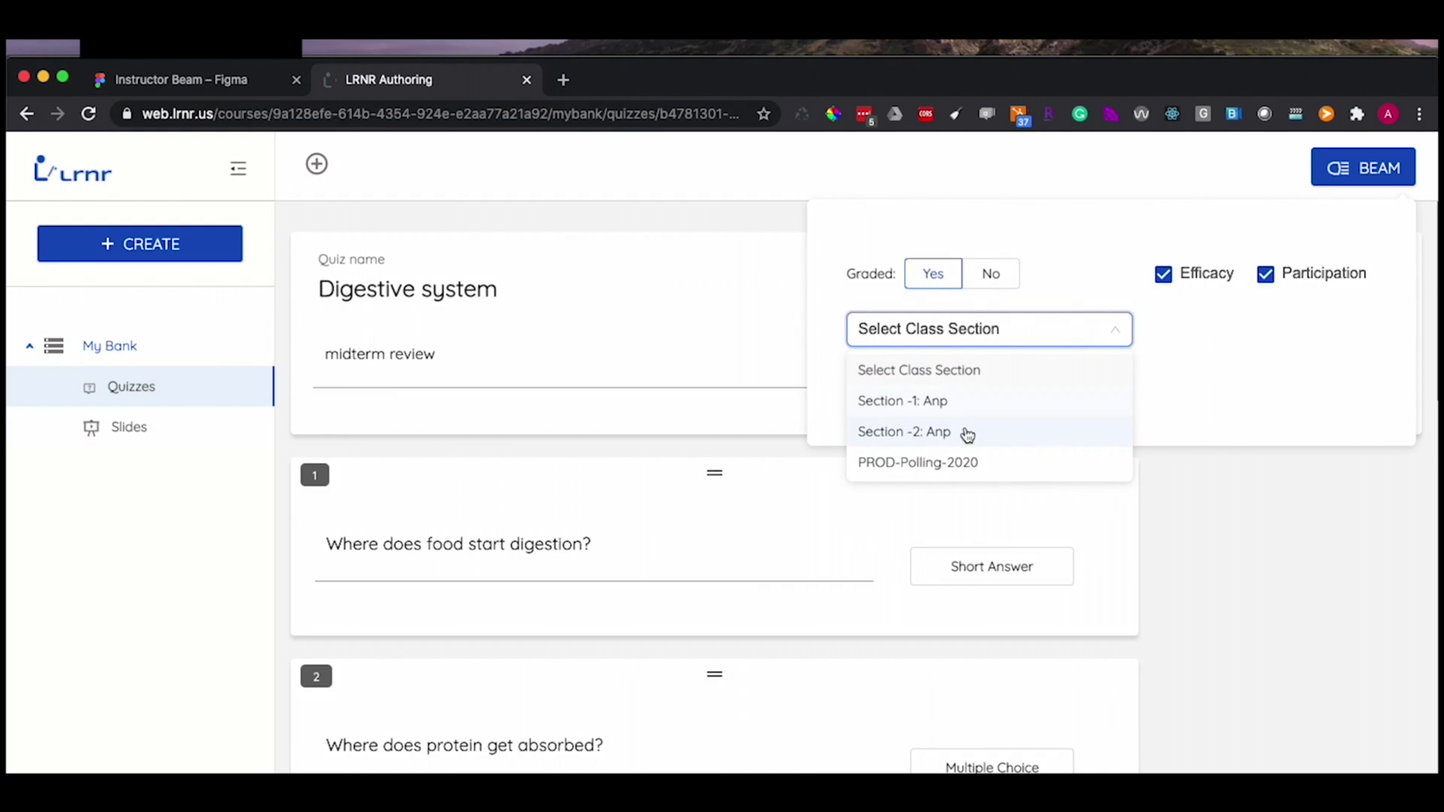
{"action": "left_click", "coordinate": [950, 465]}
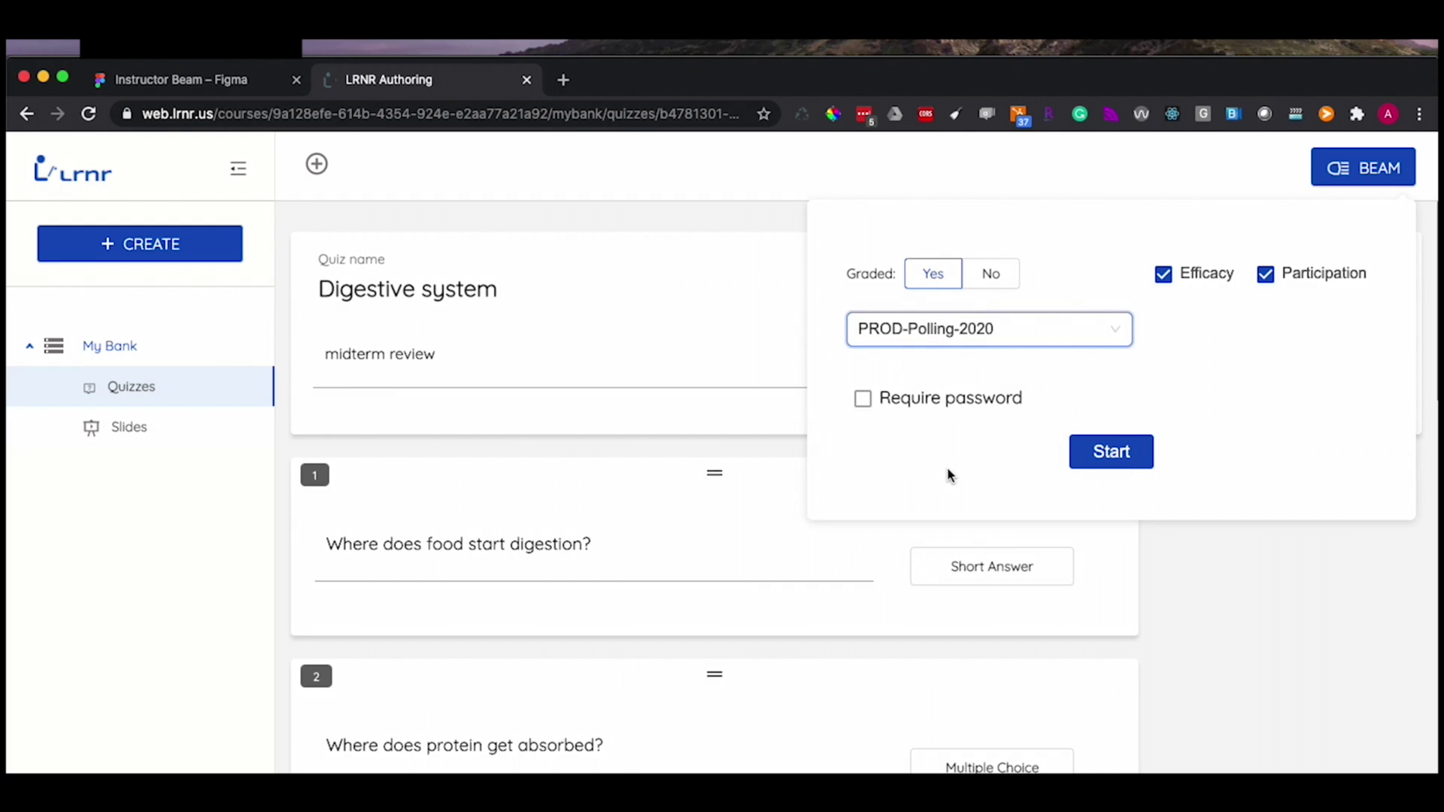
- Launch the Cardiovascular System-Demo beam, join as the student from the preview, and start presenting
{"action": "left_click", "coordinate": [1087, 460]}
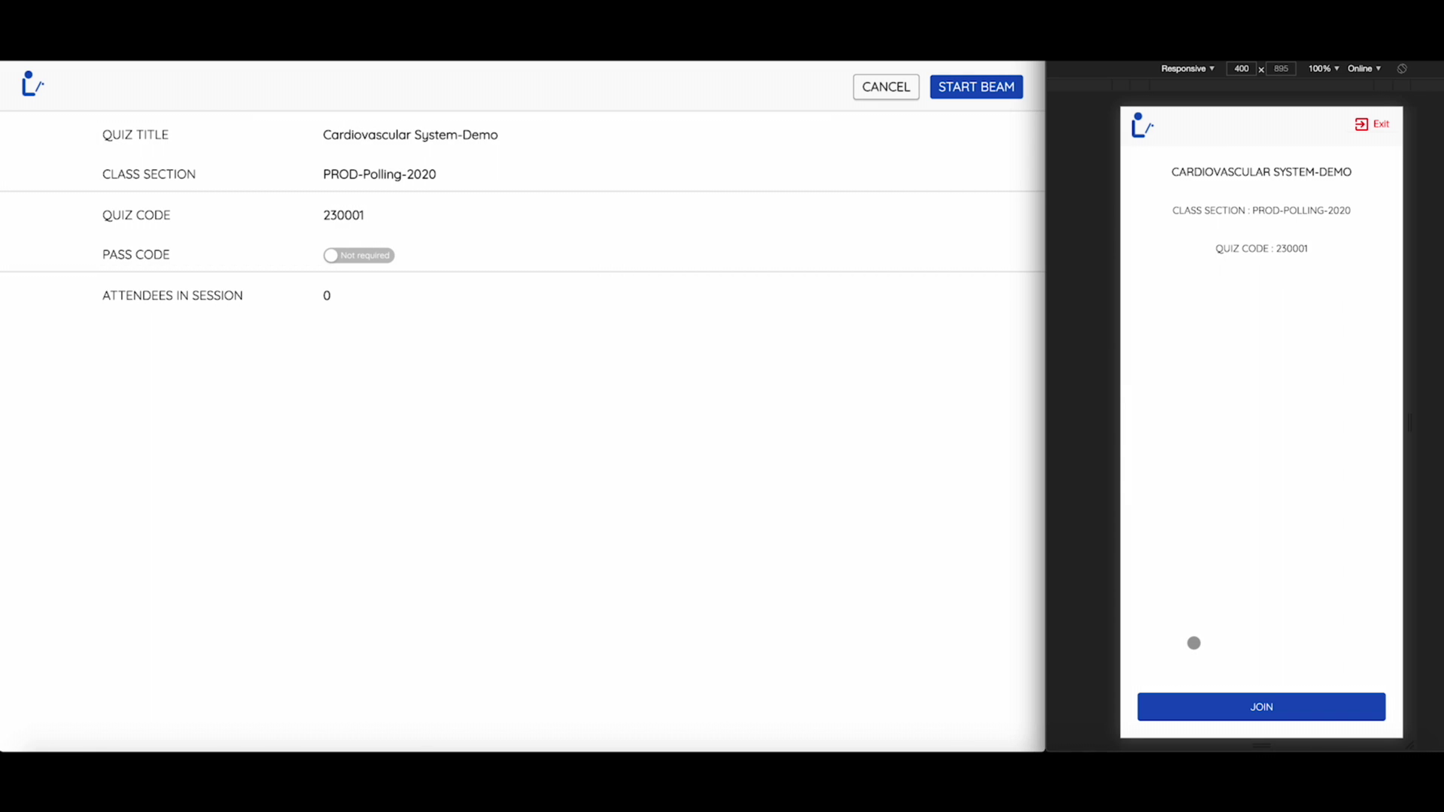
{"action": "left_click", "coordinate": [1227, 708]}
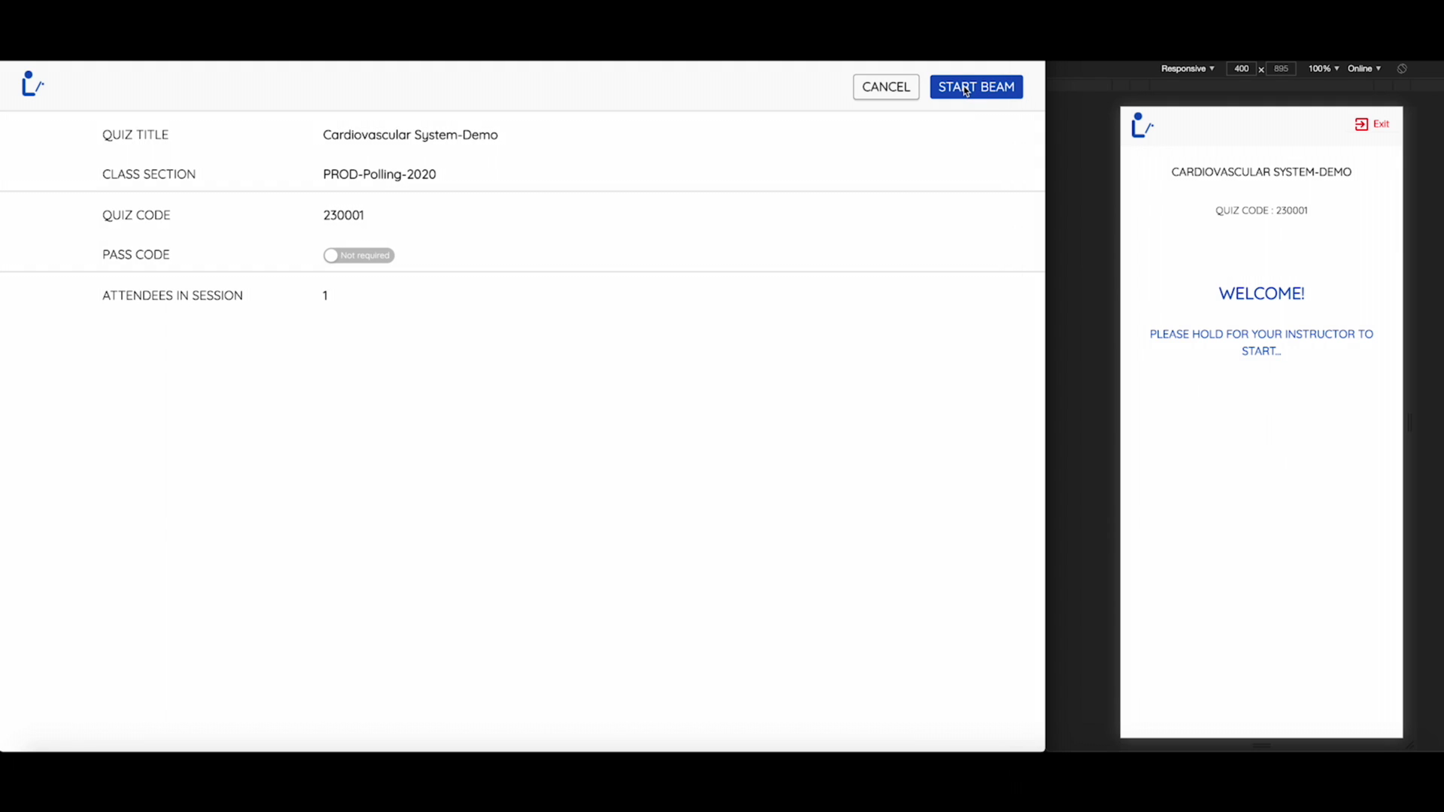
{"action": "left_click", "coordinate": [966, 90]}
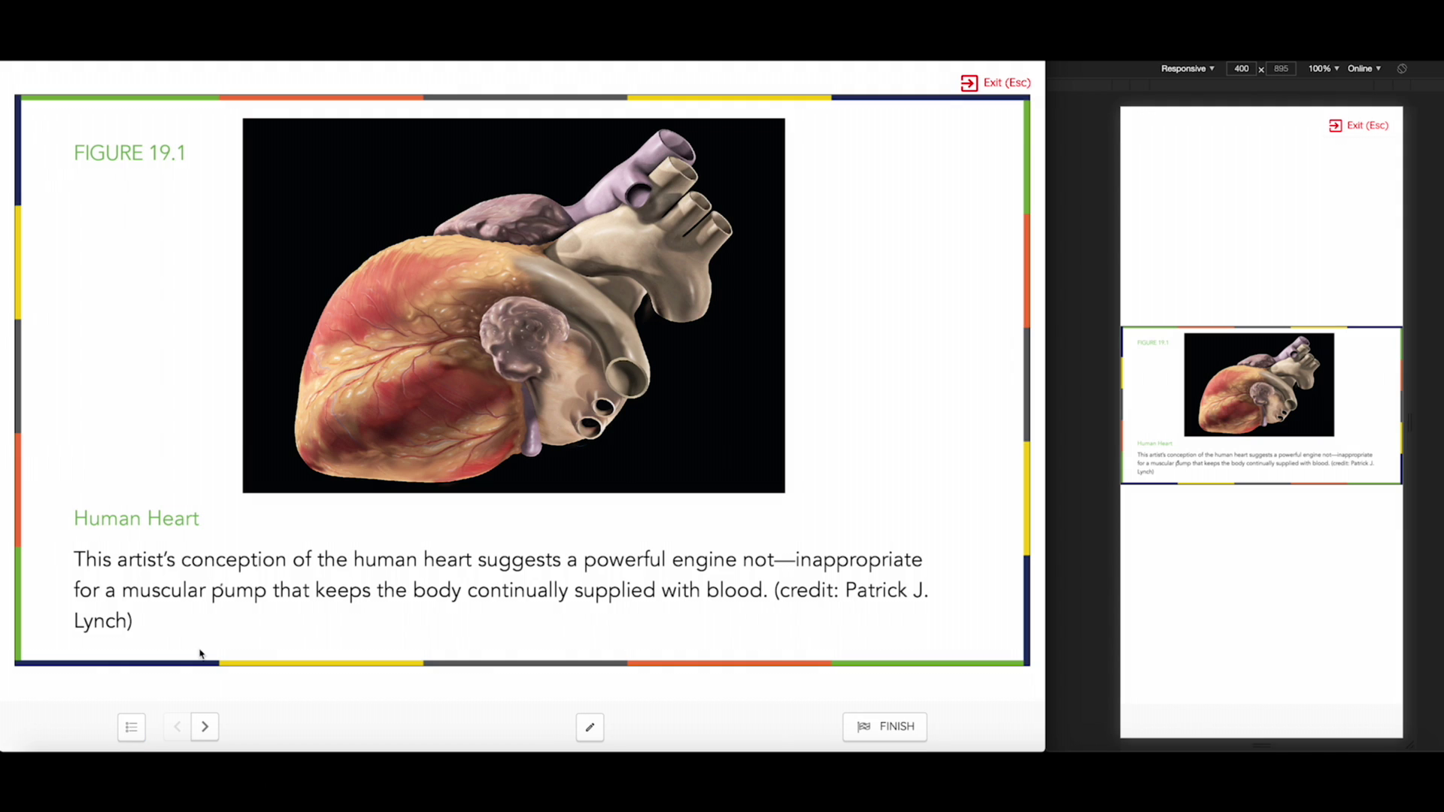
{"action": "left_click", "coordinate": [133, 726]}
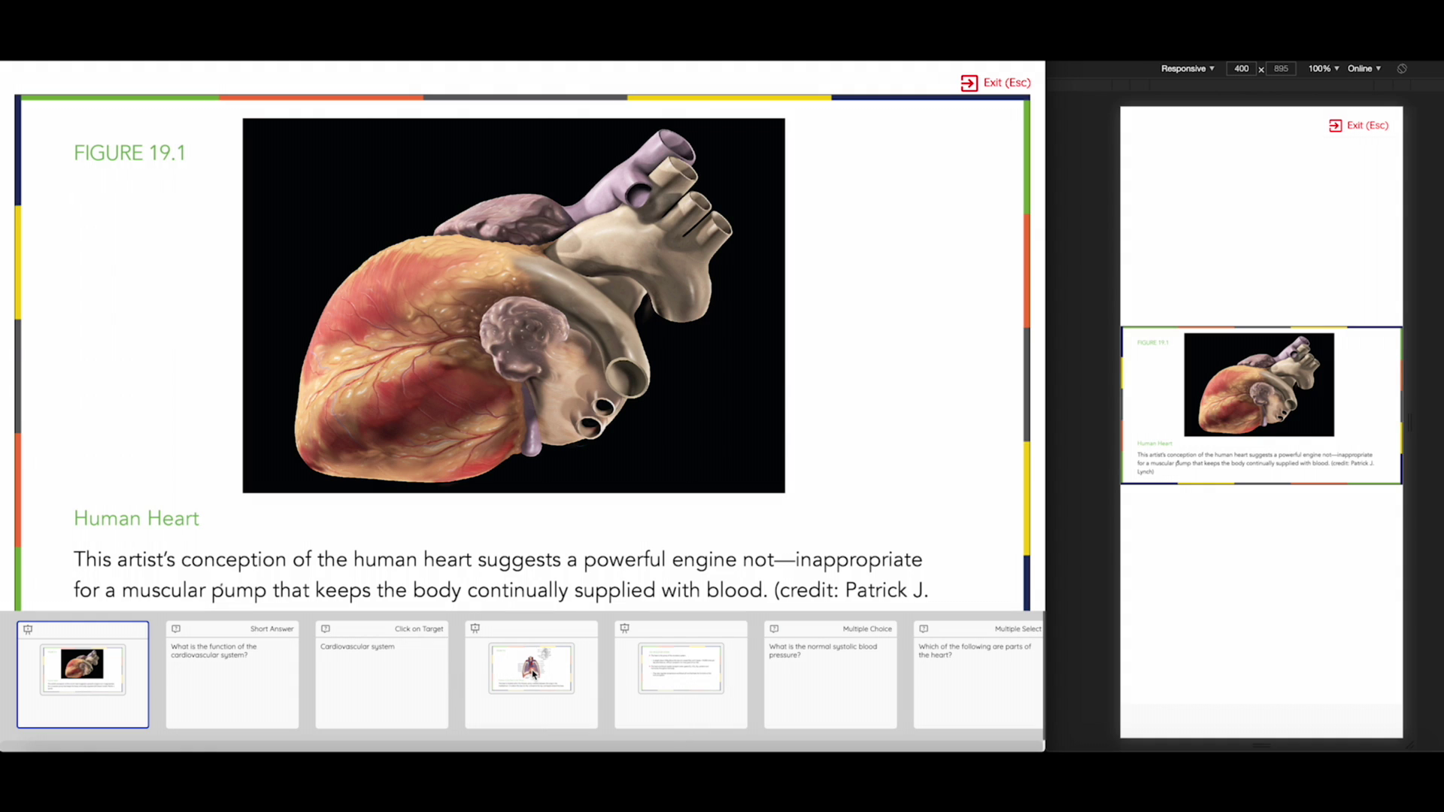
{"action": "scroll", "coordinate": [533, 673], "scroll_direction": "right", "scroll_amount": 2}
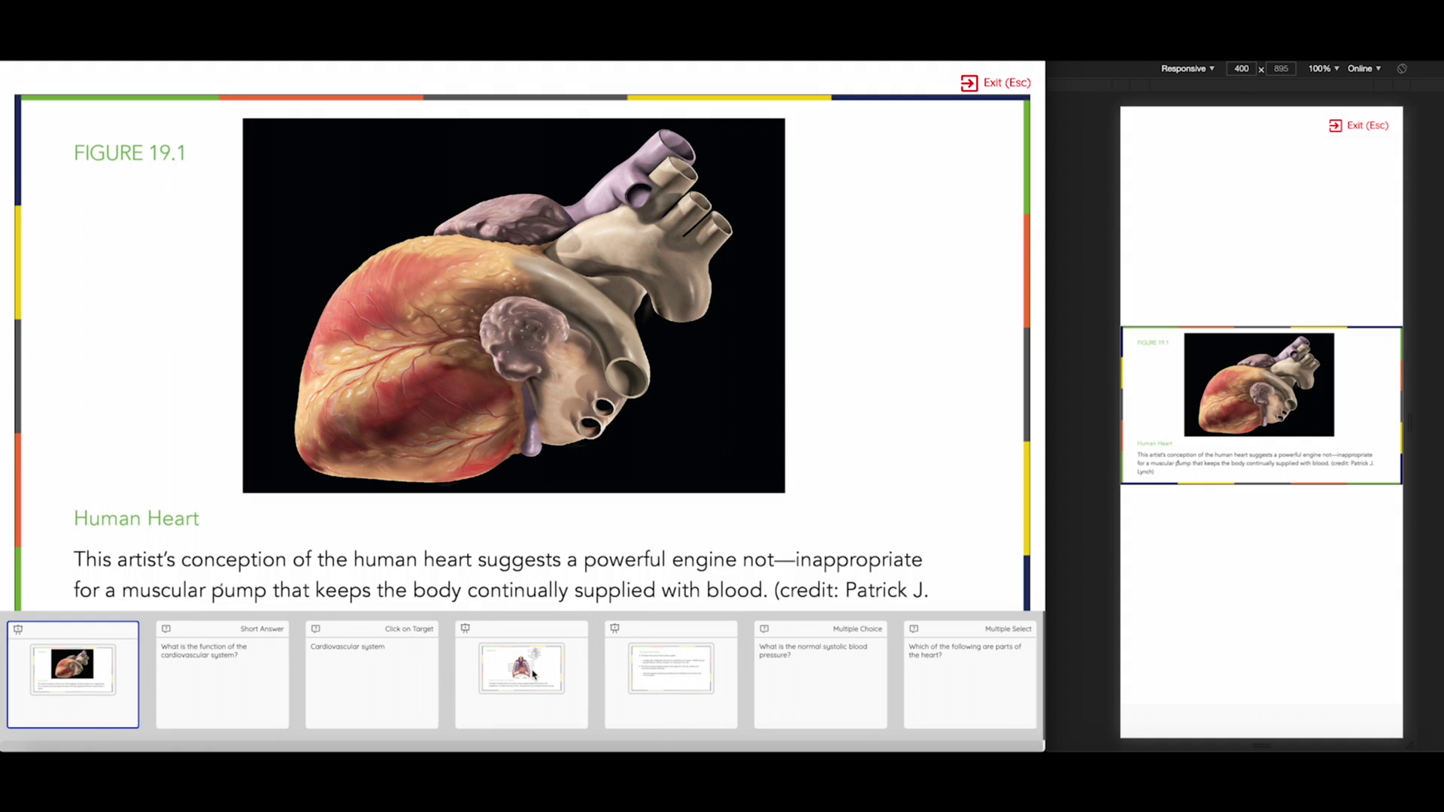
{"action": "scroll", "coordinate": [534, 673], "scroll_direction": "left", "scroll_amount": 2}
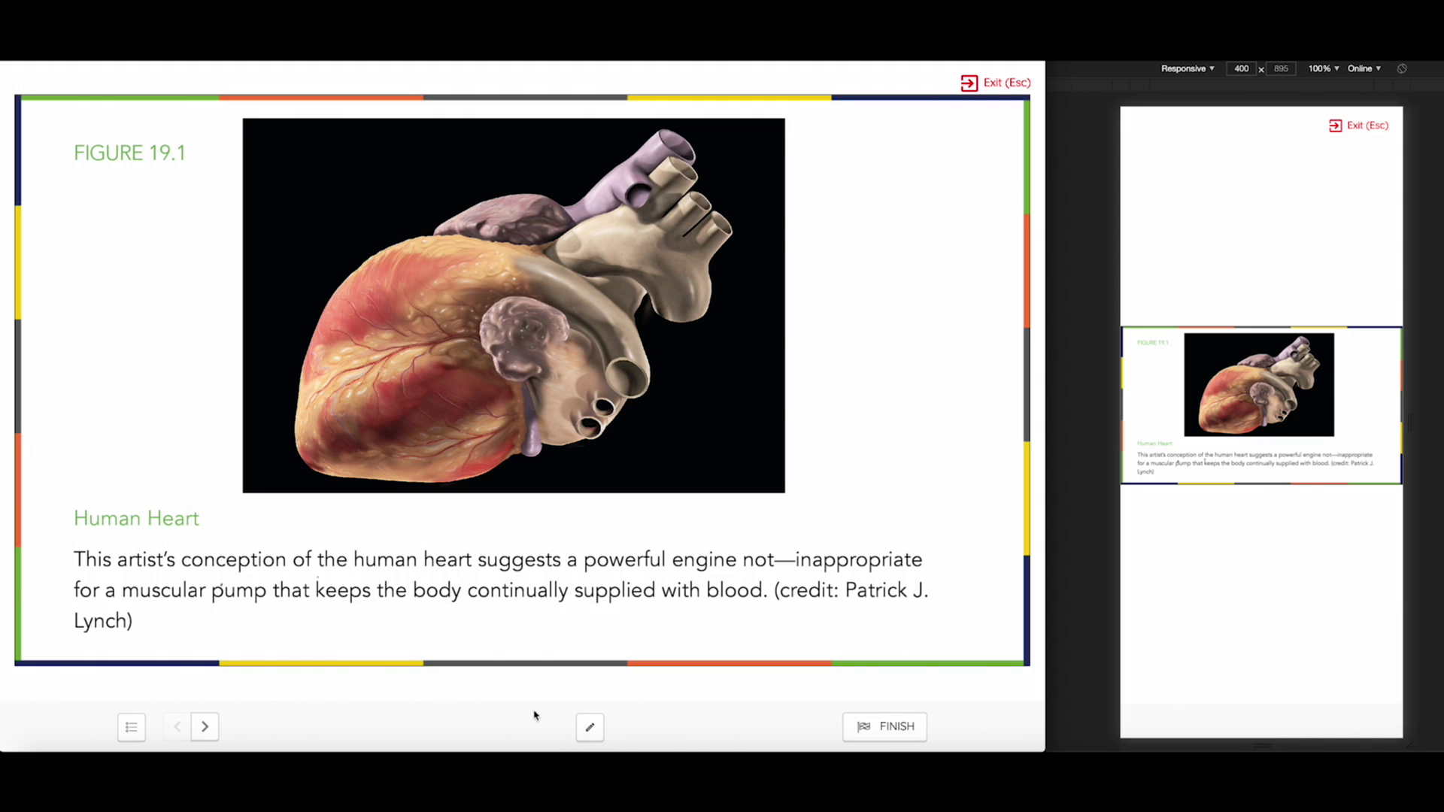
- Underline the Human Heart caption with a thicker pen and the first description line in dark red
{"action": "left_click", "coordinate": [599, 730]}
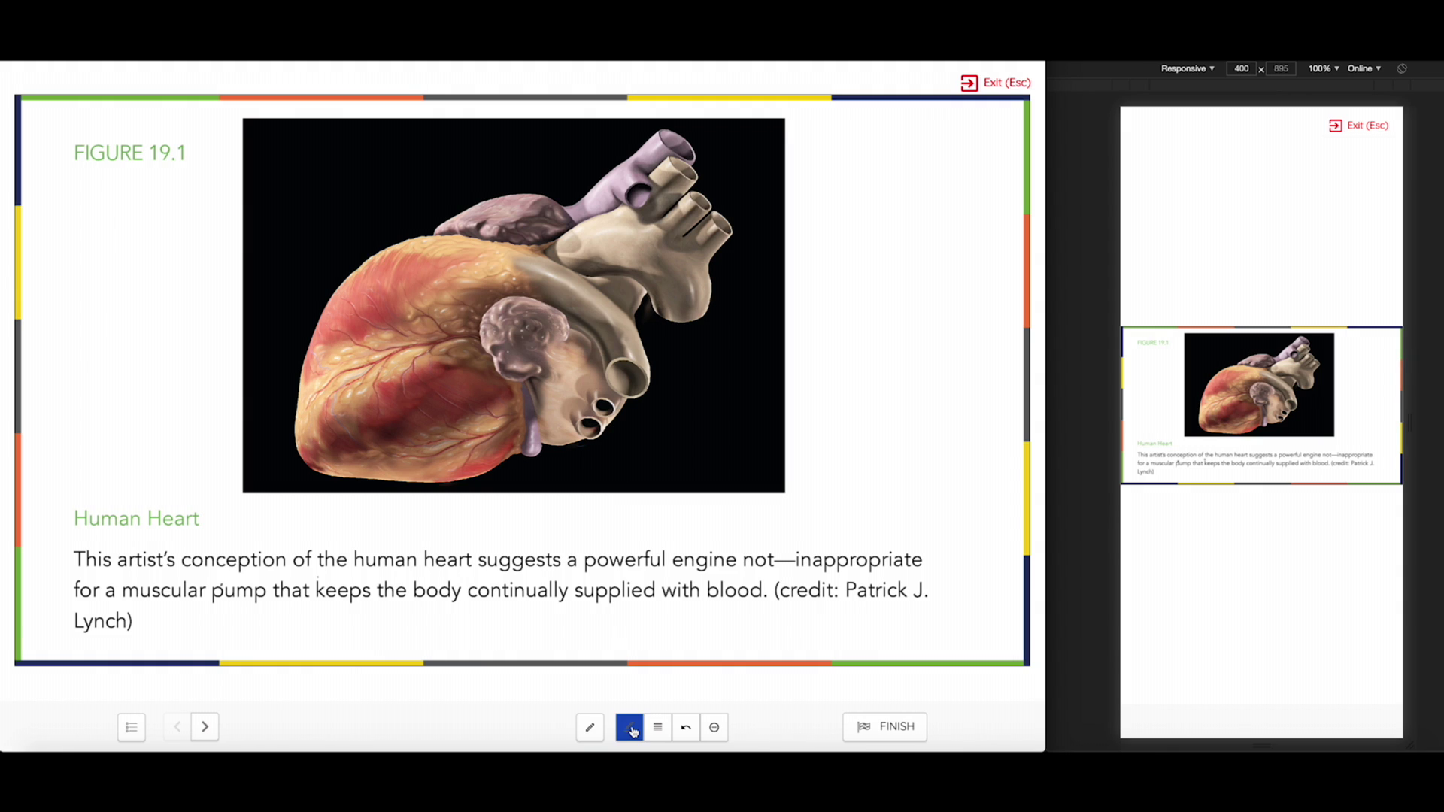
{"action": "left_click", "coordinate": [632, 731]}
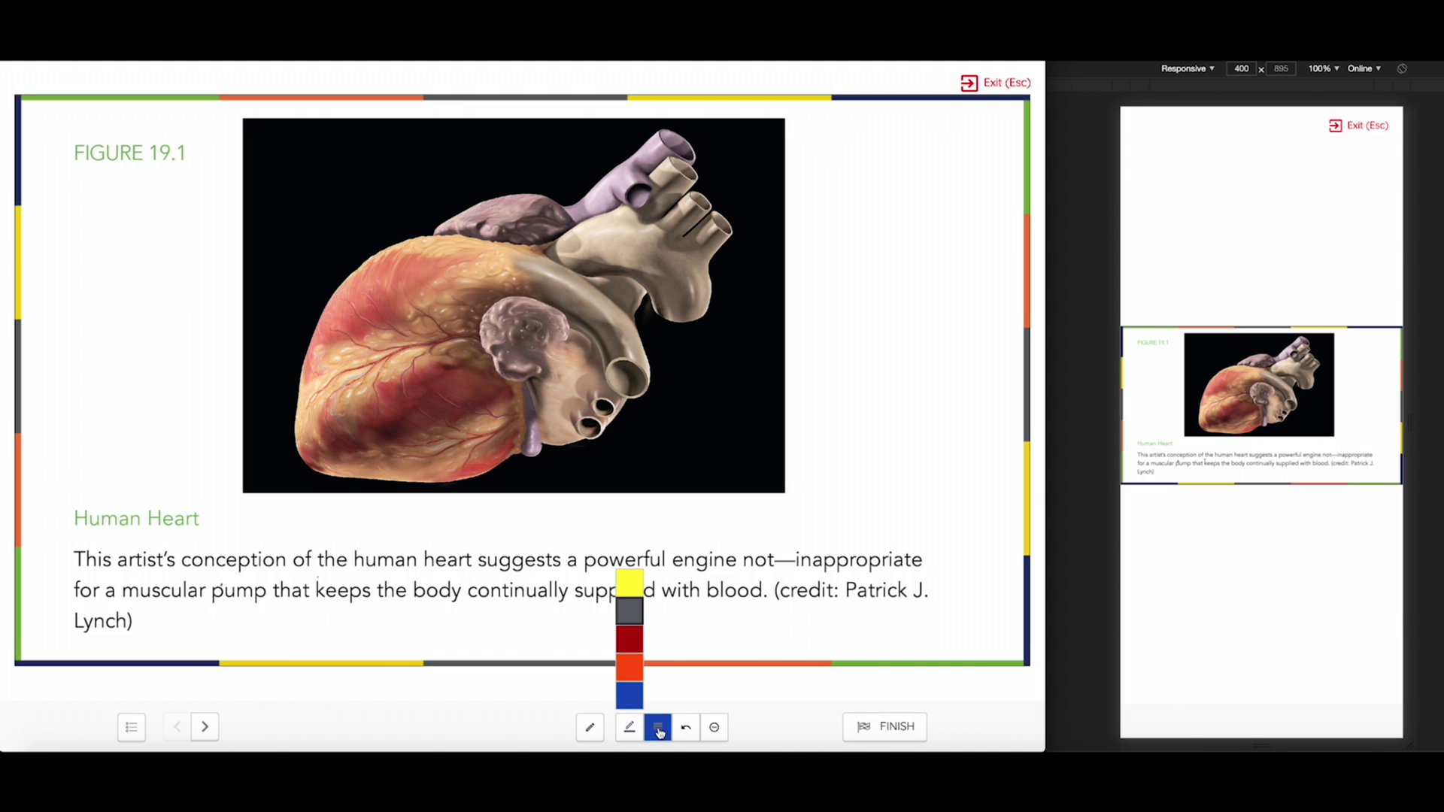
{"action": "left_click", "coordinate": [659, 730]}
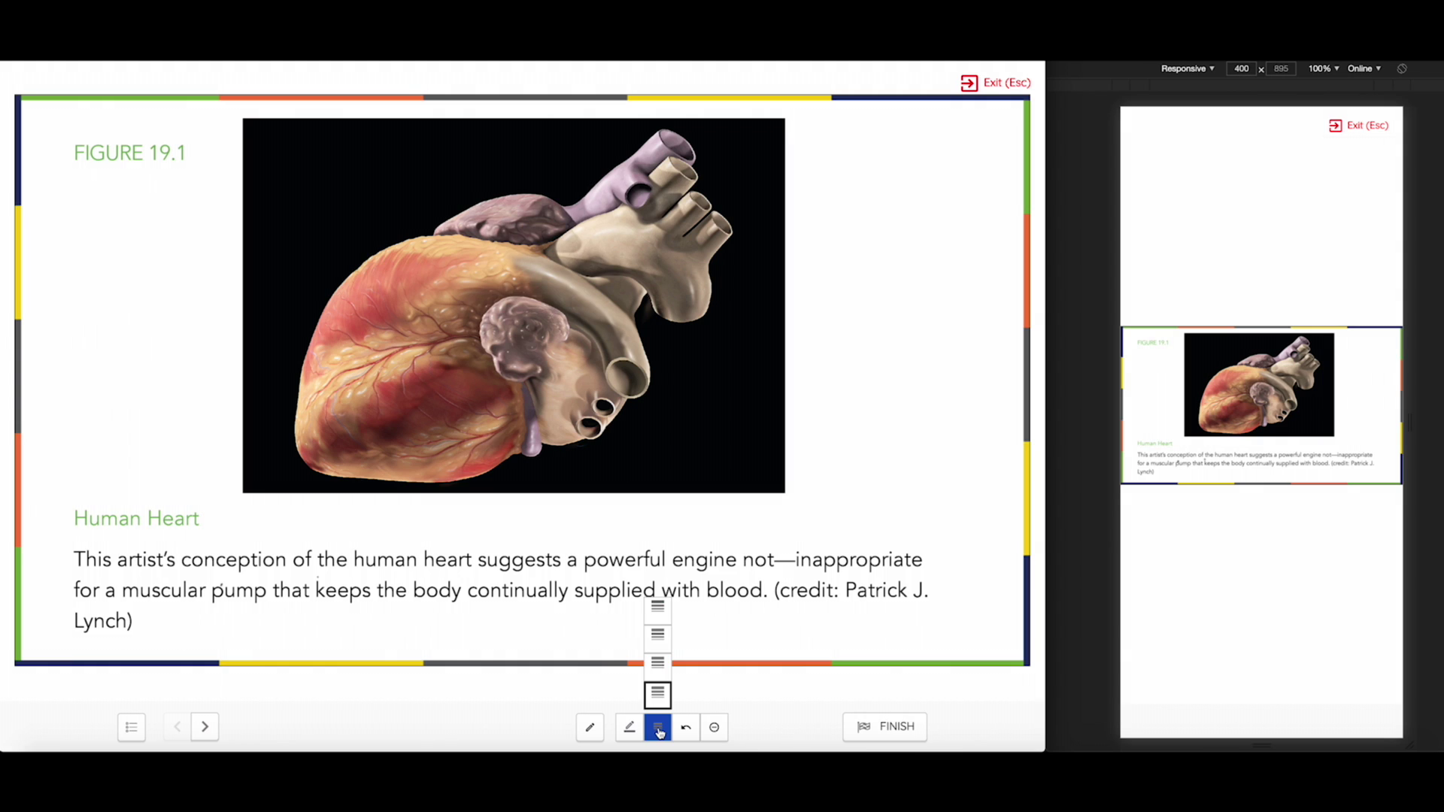
{"action": "left_click", "coordinate": [657, 665]}
{"action": "left_click_drag", "start_coordinate": [55, 531], "coordinate": [224, 533]}
{"action": "left_click", "coordinate": [629, 727]}
{"action": "left_click", "coordinate": [630, 639]}
{"action": "left_click_drag", "start_coordinate": [65, 573], "coordinate": [617, 575]}
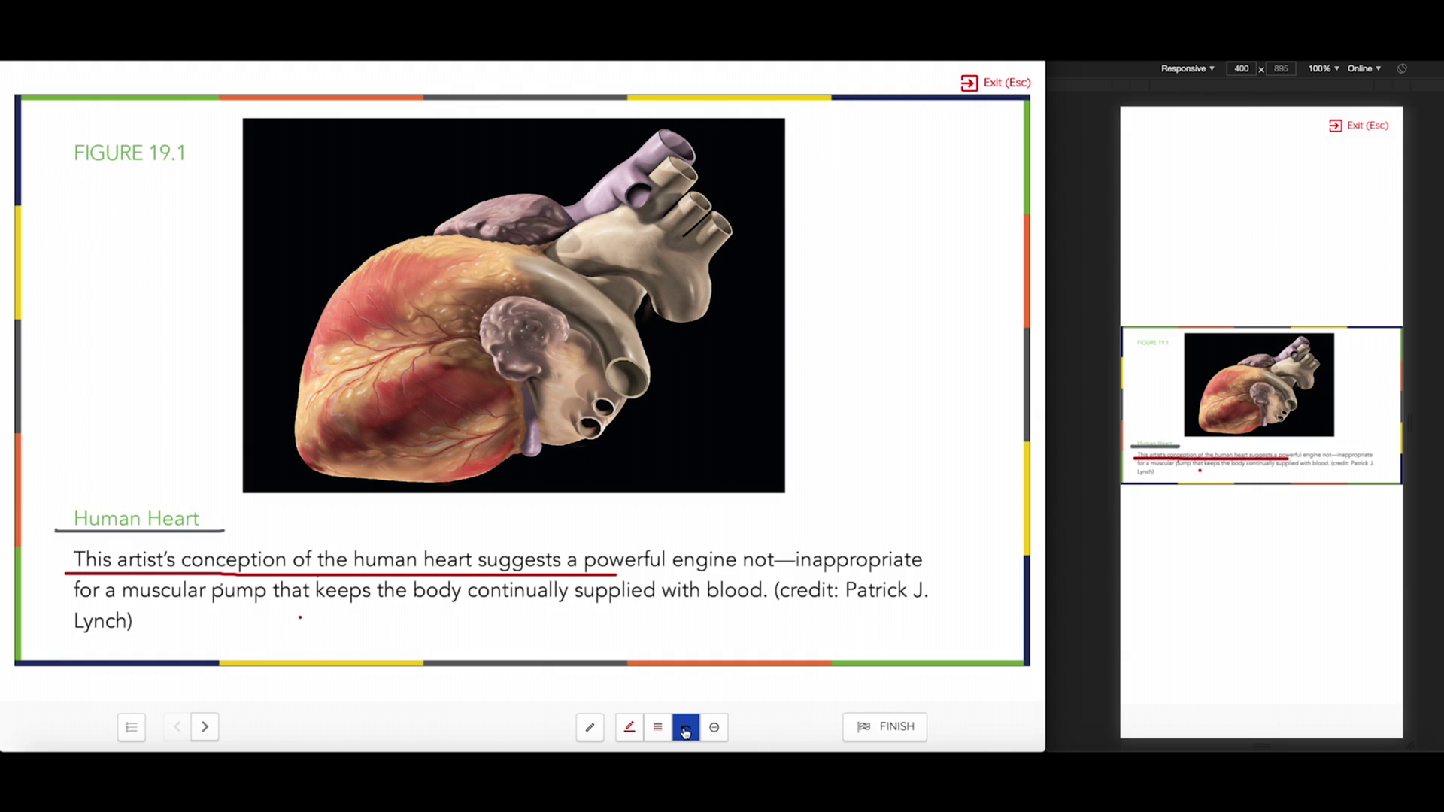
- Undo the red marks, clear all slide drawings, and advance to the first quiz question
{"action": "left_click", "coordinate": [685, 729]}
{"action": "left_click", "coordinate": [686, 729]}
{"action": "left_click", "coordinate": [686, 730]}
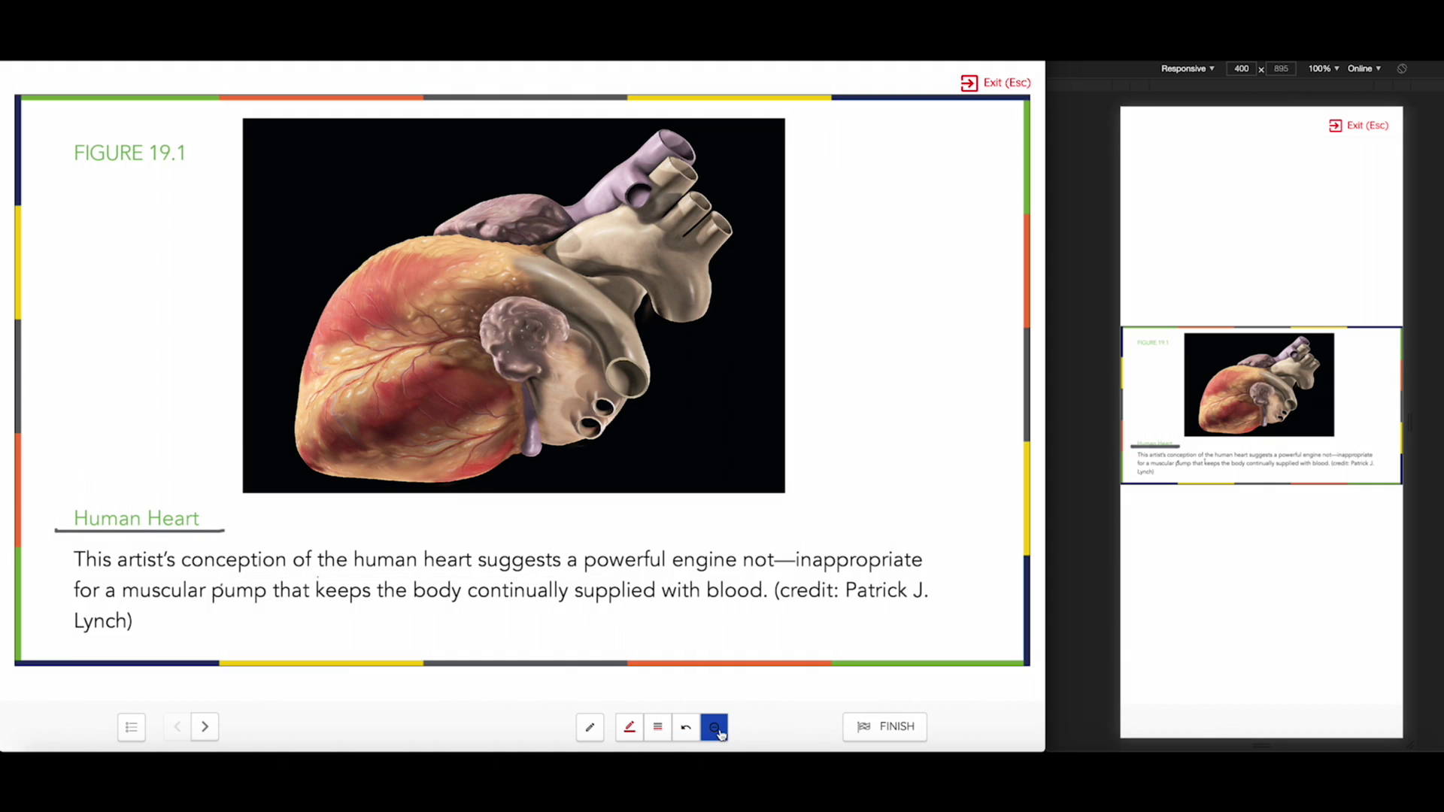
{"action": "left_click", "coordinate": [717, 728]}
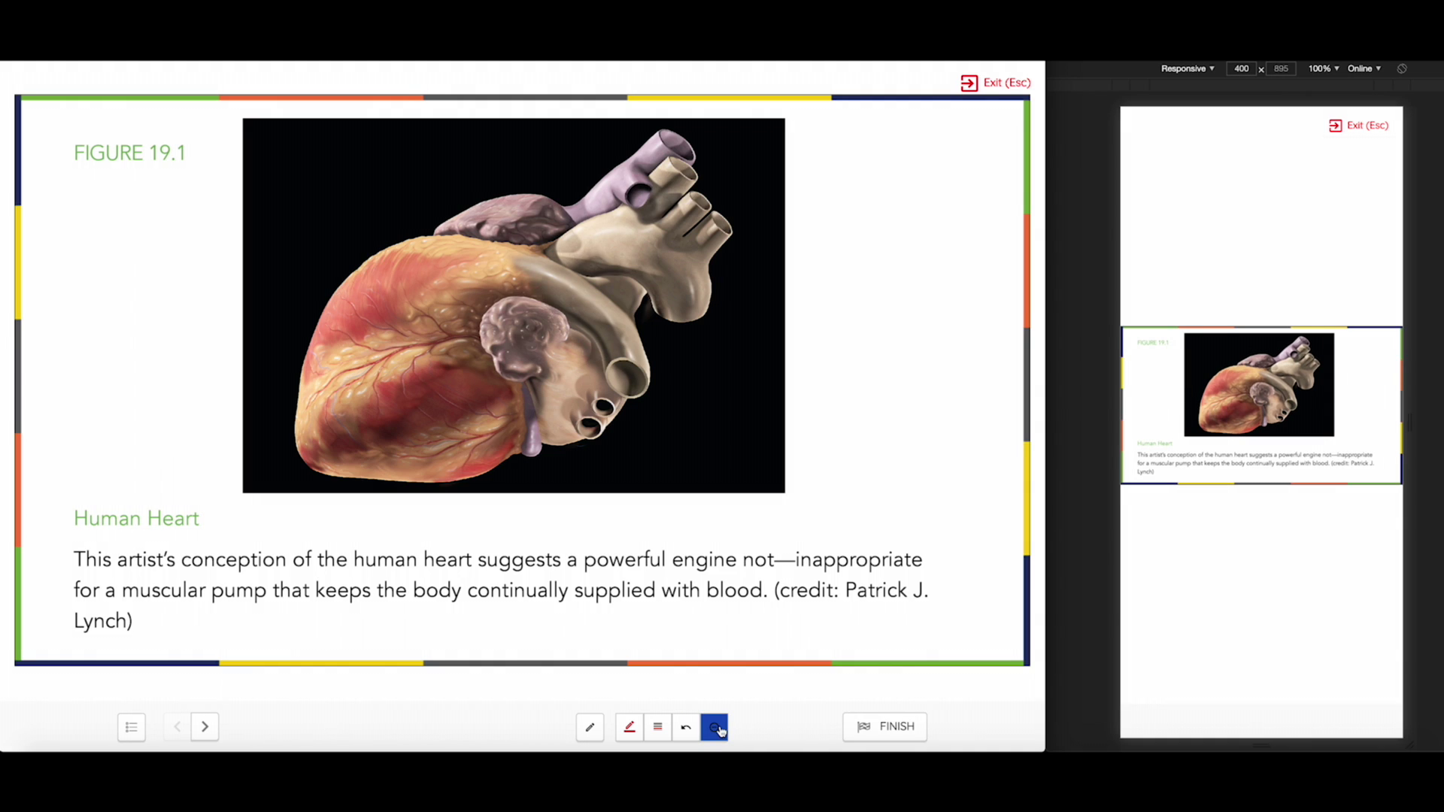
{"action": "left_click", "coordinate": [205, 727]}
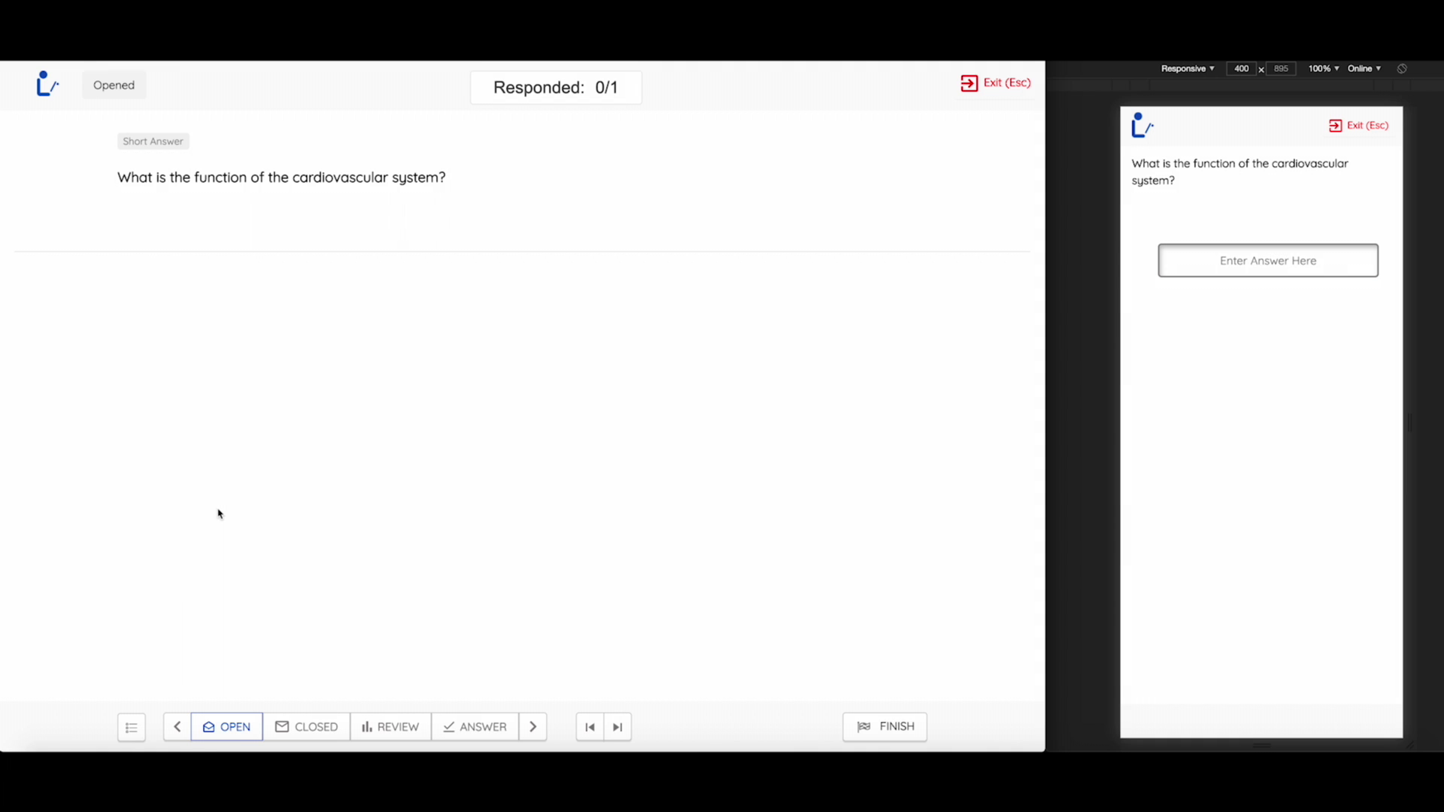
- Submit 'dont know' as the student's answer in the preview
{"action": "left_click", "coordinate": [1226, 261]}
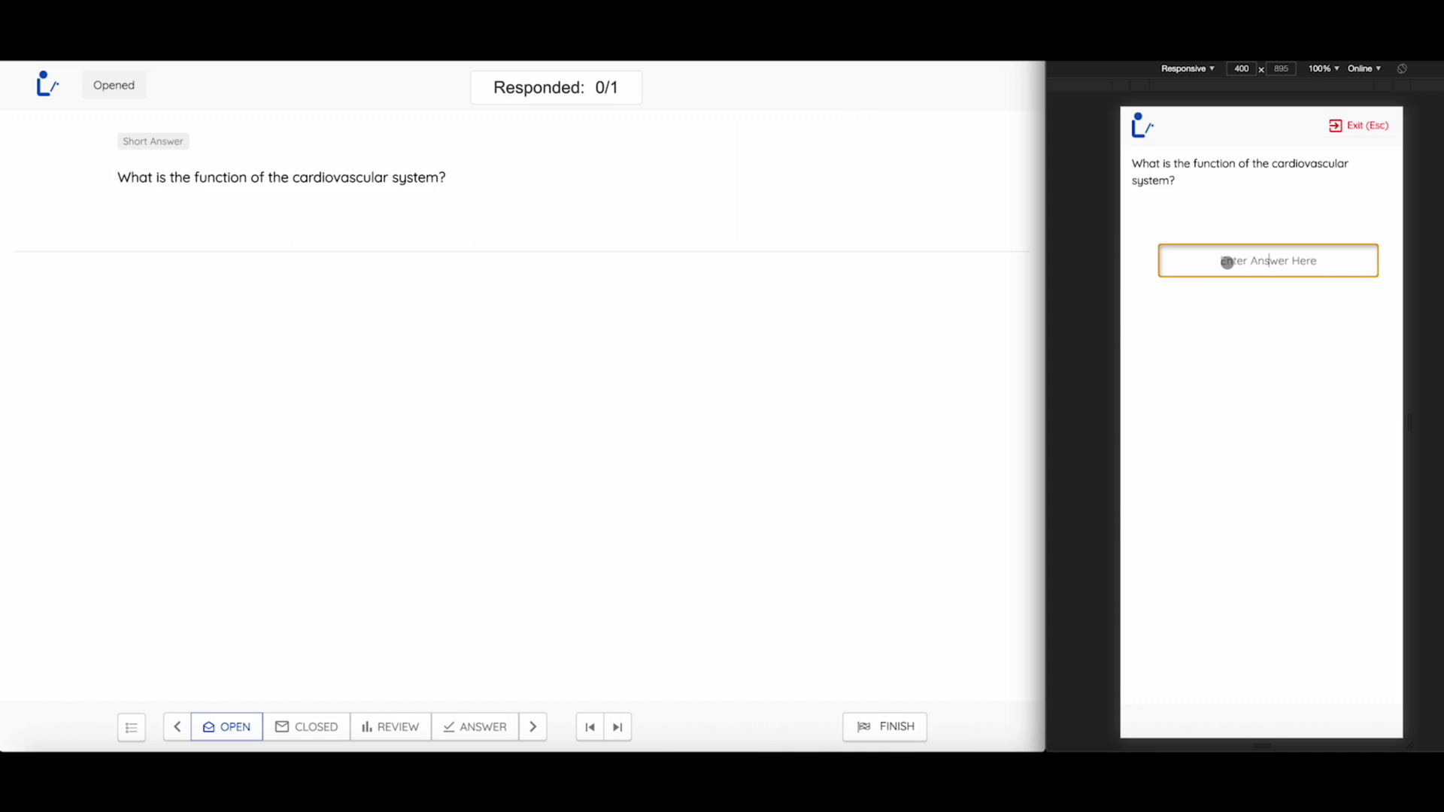
{"action": "type", "text": "dont know"}
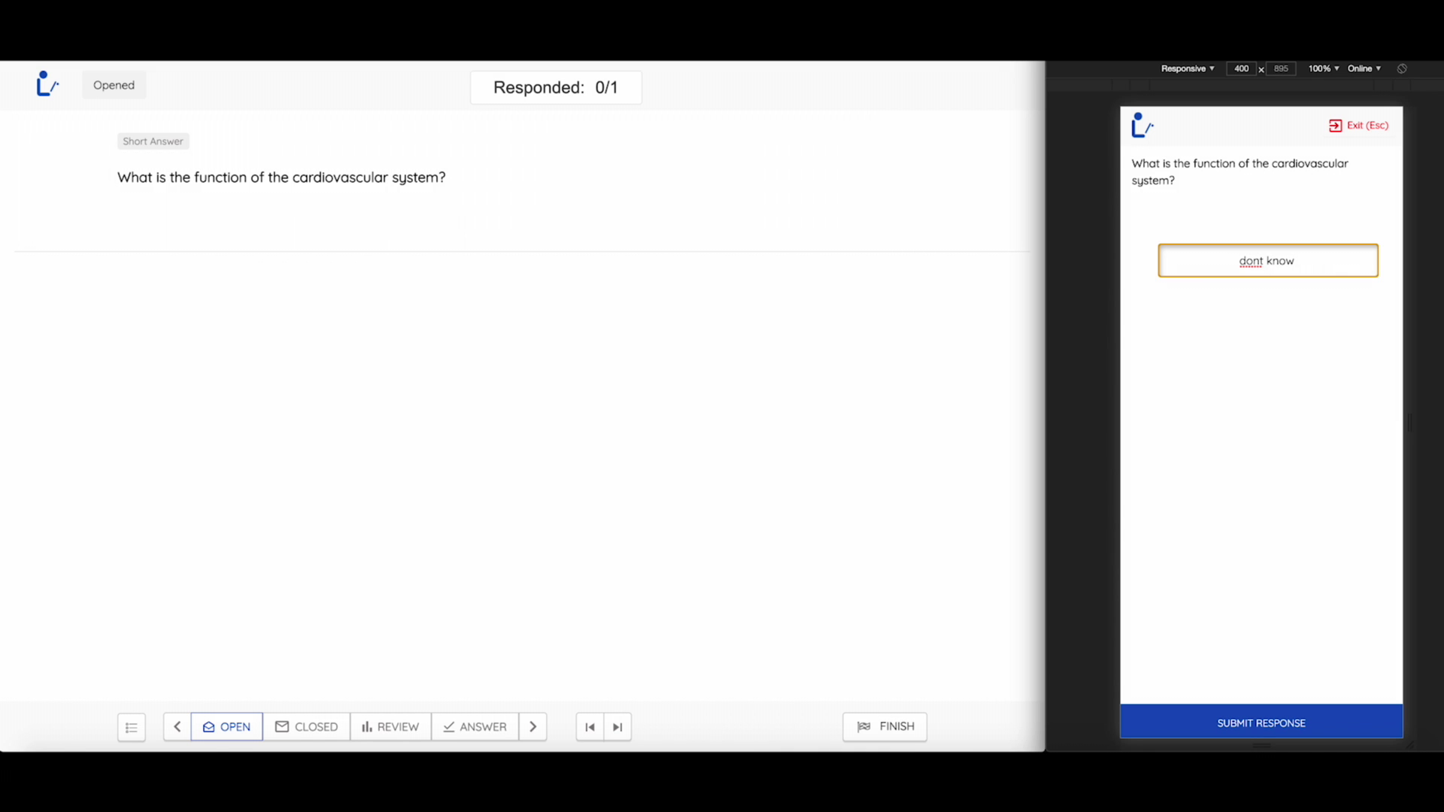
{"action": "key", "text": "Return"}
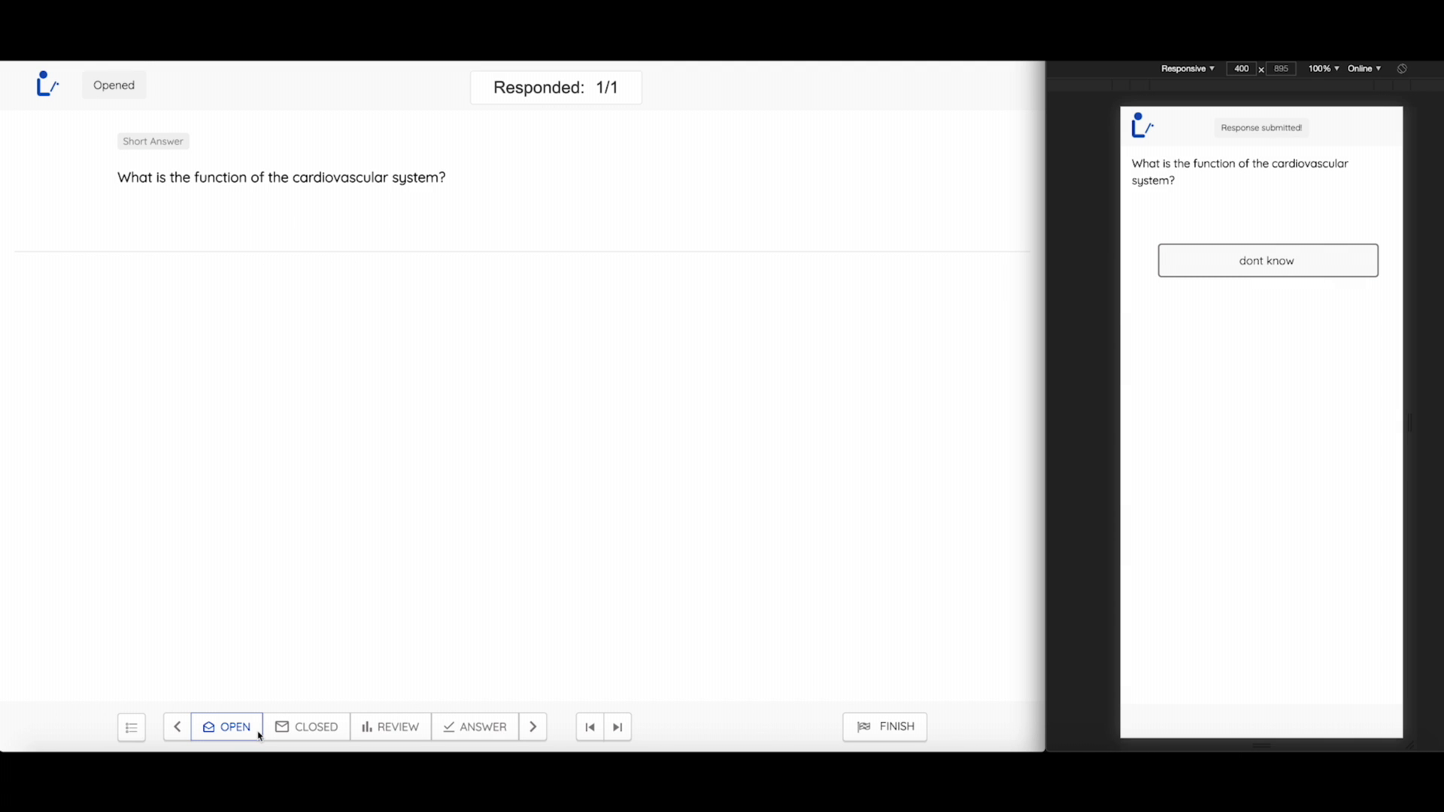
- Close the question, review the responses, and reveal the correct answer, Transportation
{"action": "left_click", "coordinate": [313, 733]}
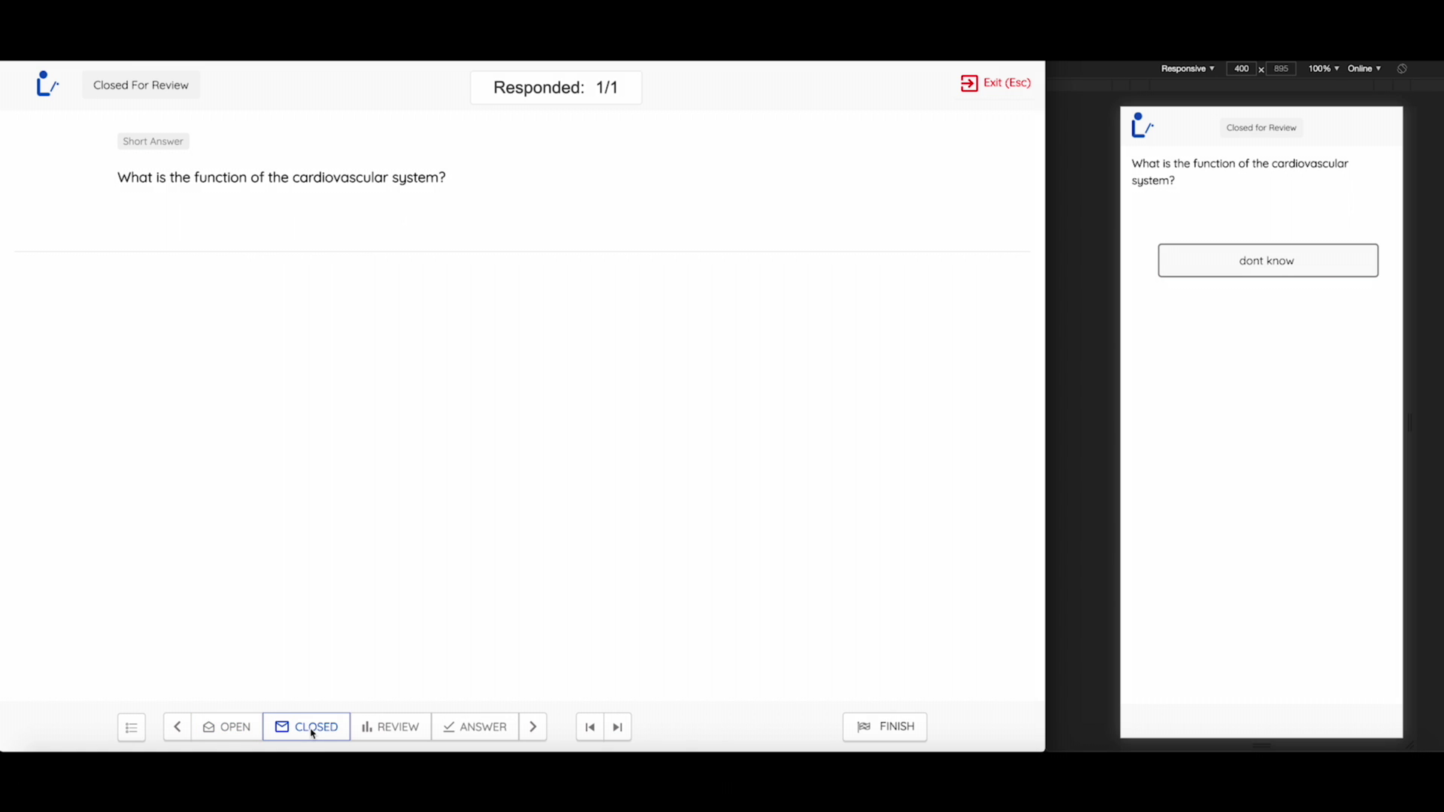
{"action": "left_click", "coordinate": [394, 730]}
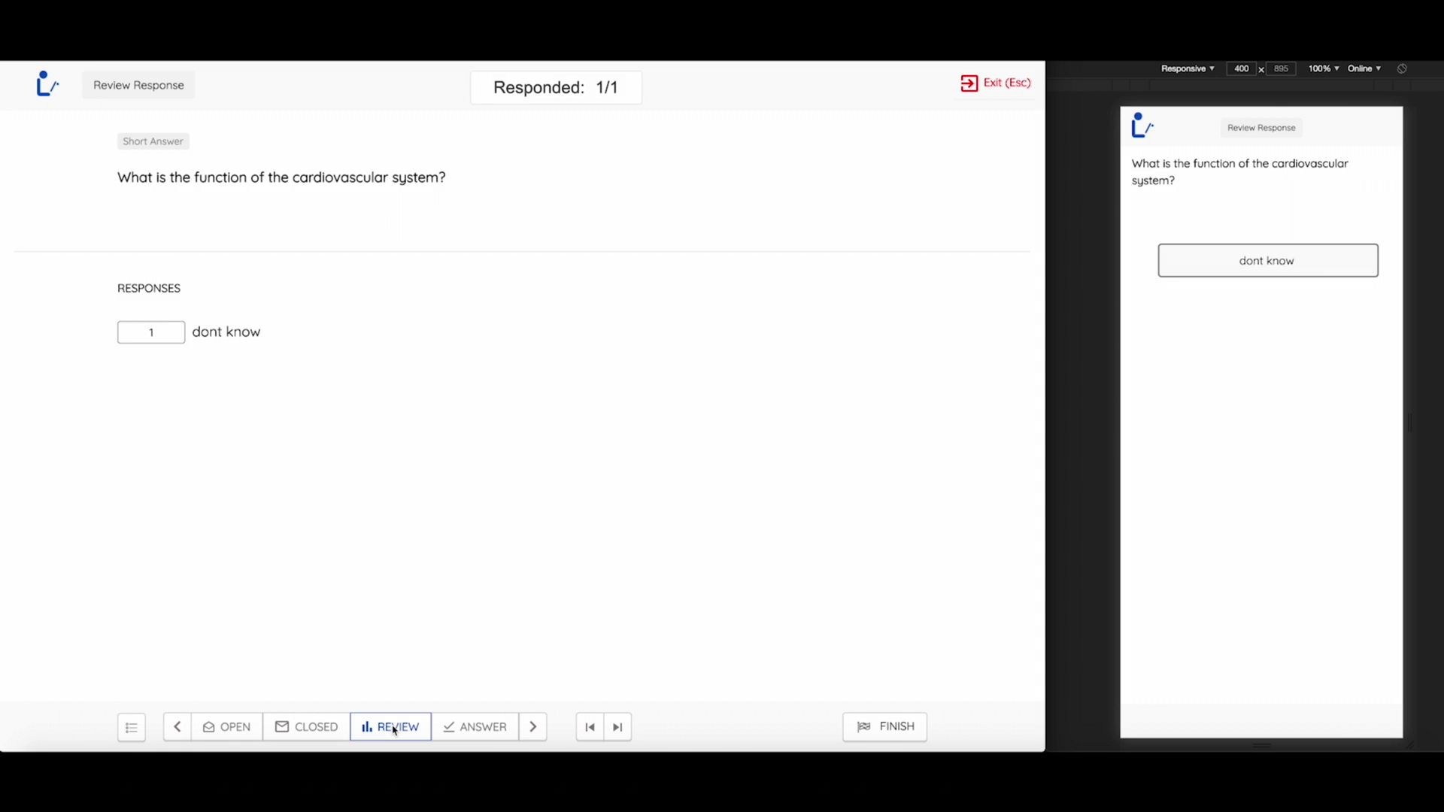
{"action": "left_click", "coordinate": [471, 728]}
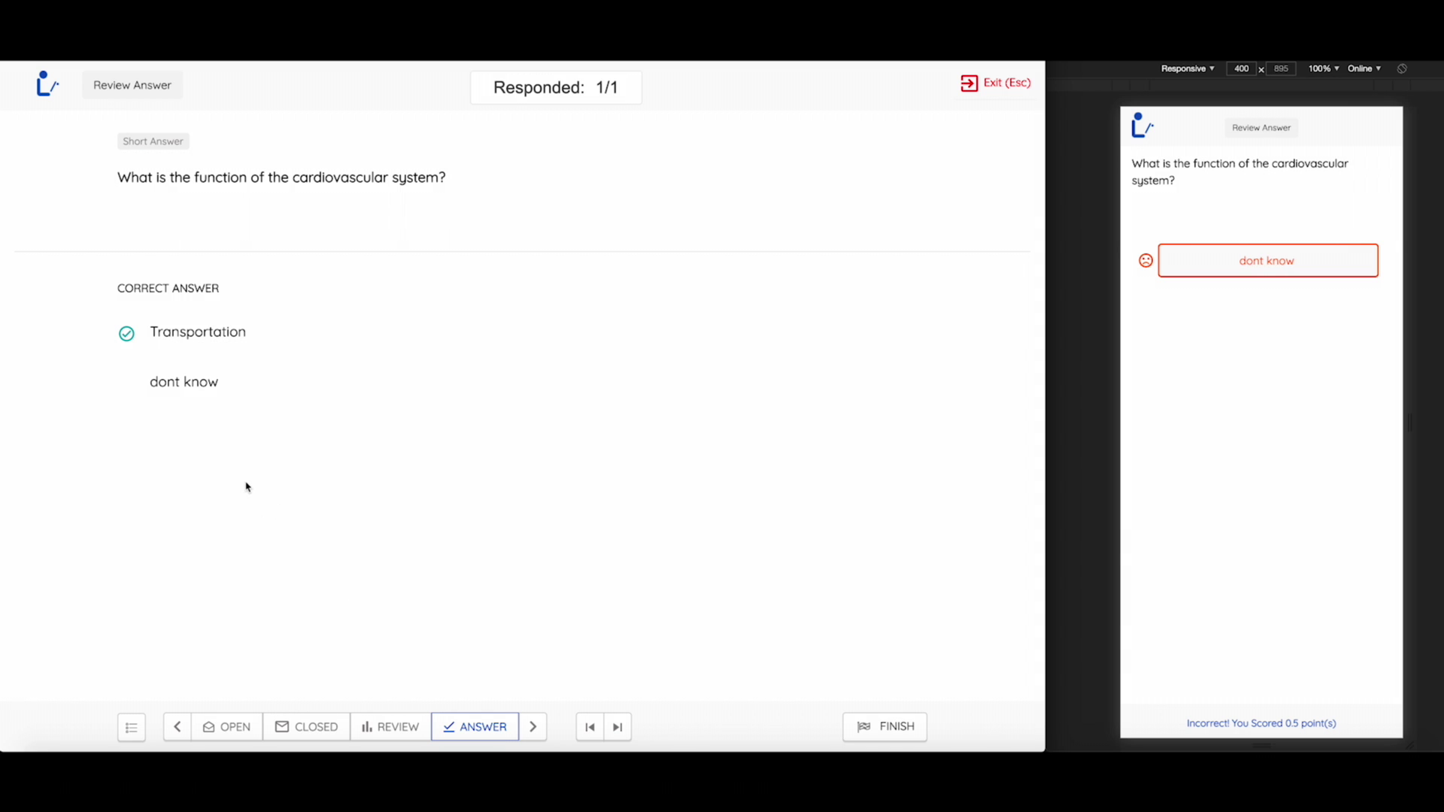
{"action": "mouse_move", "coordinate": [195, 417]}
- Accept 'dont know' as correct, then pin Pulmonary trunk and Atrium on the heart and submit
{"action": "left_click", "coordinate": [127, 385]}
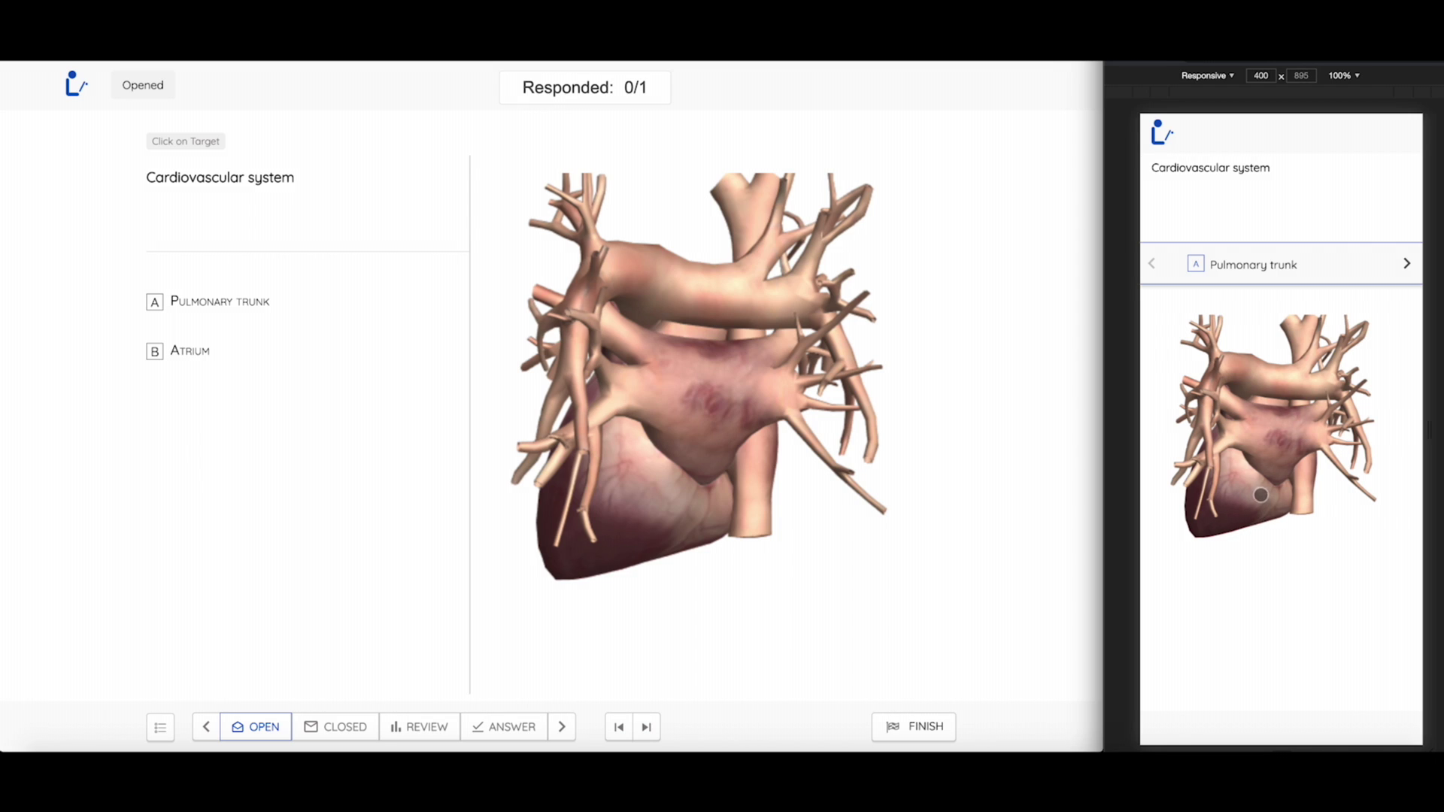
{"action": "left_click", "coordinate": [1264, 422]}
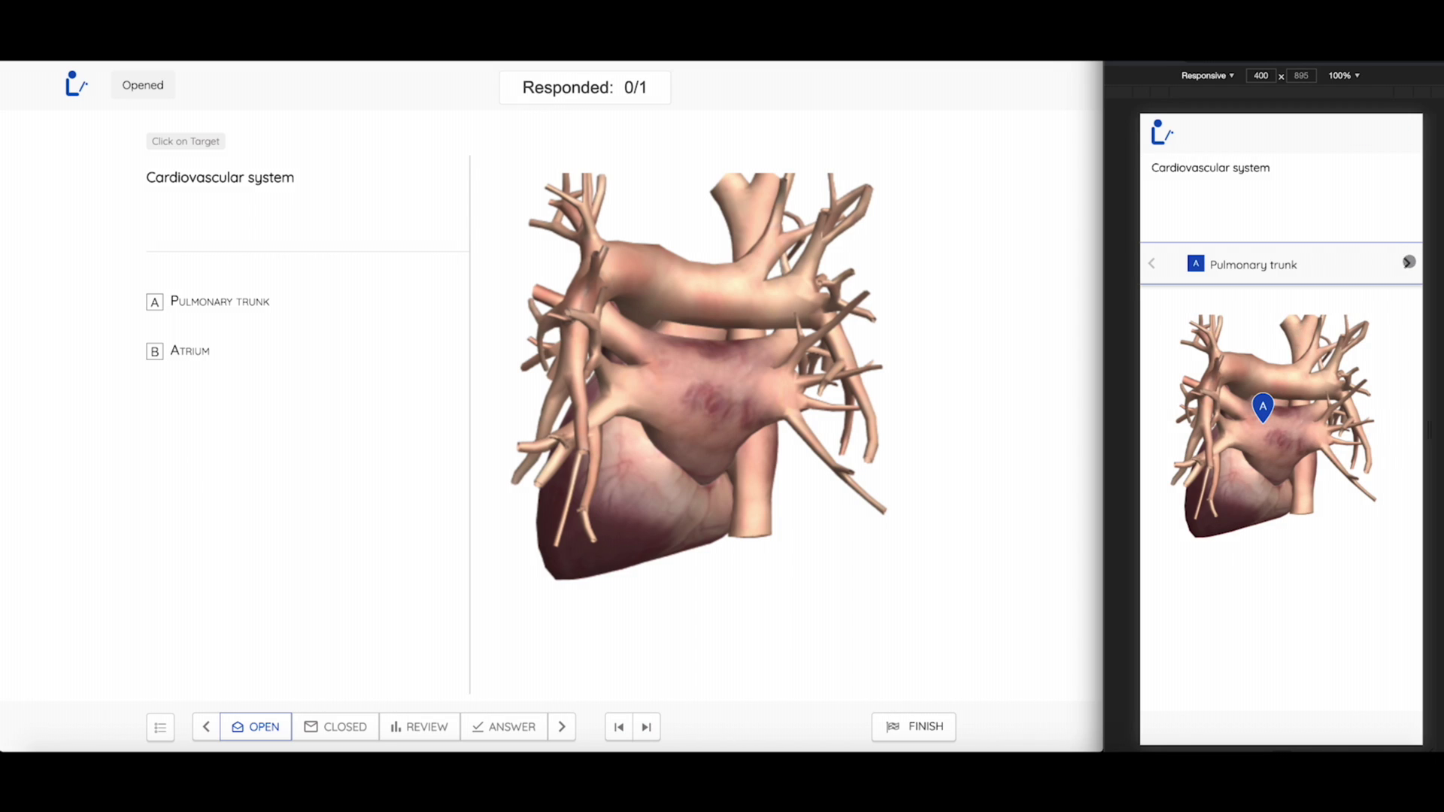
{"action": "left_click", "coordinate": [1408, 262]}
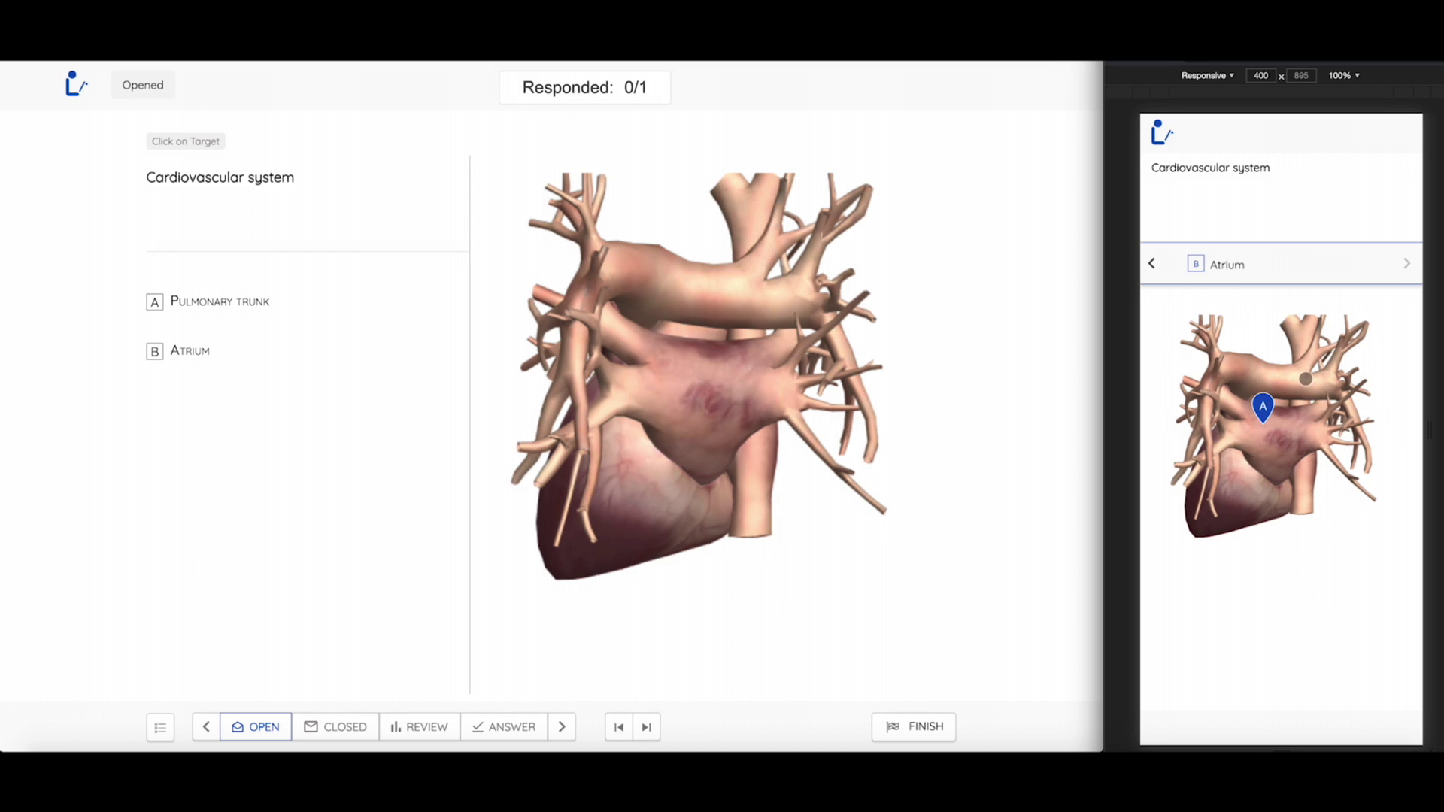
{"action": "left_click", "coordinate": [1306, 379]}
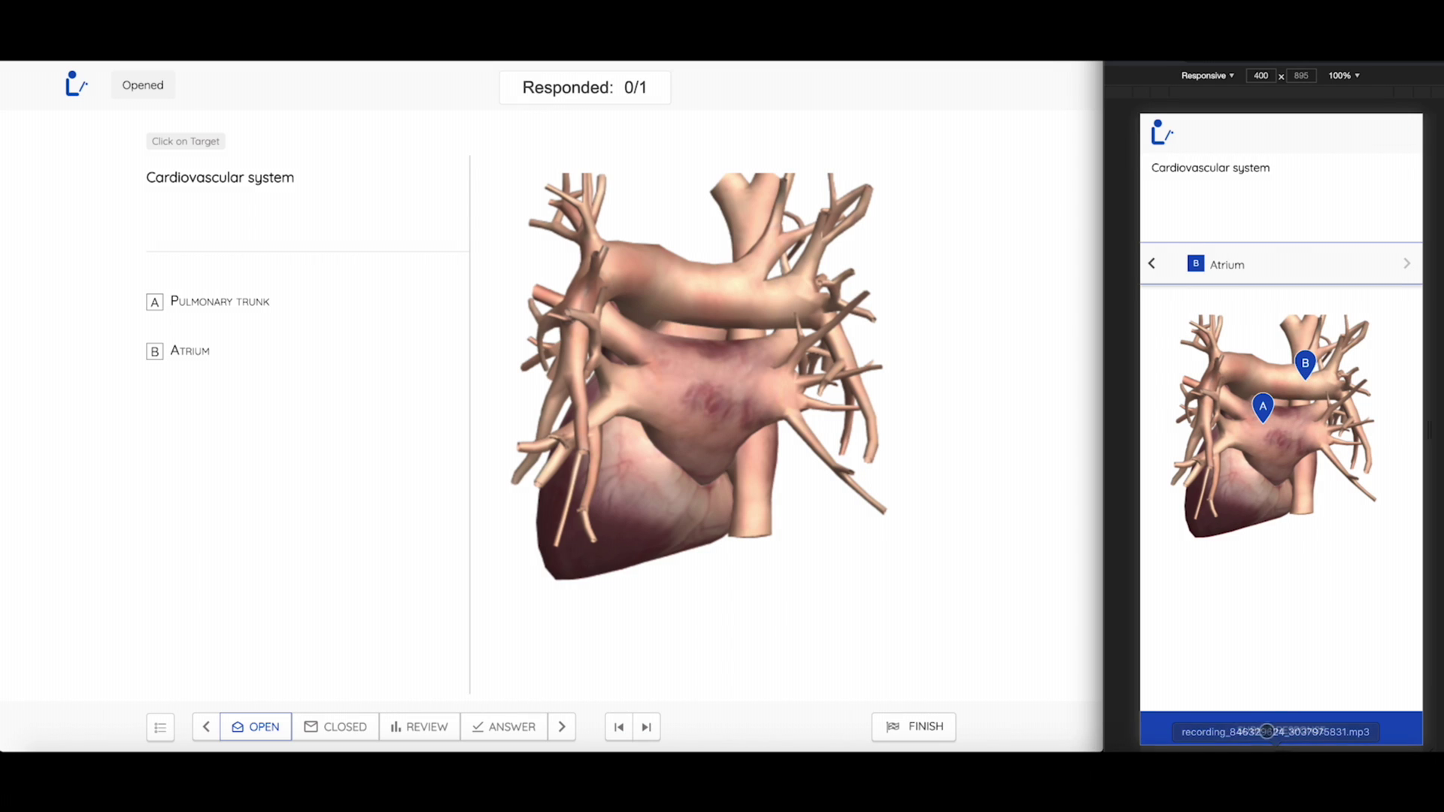
{"action": "left_click", "coordinate": [1267, 727]}
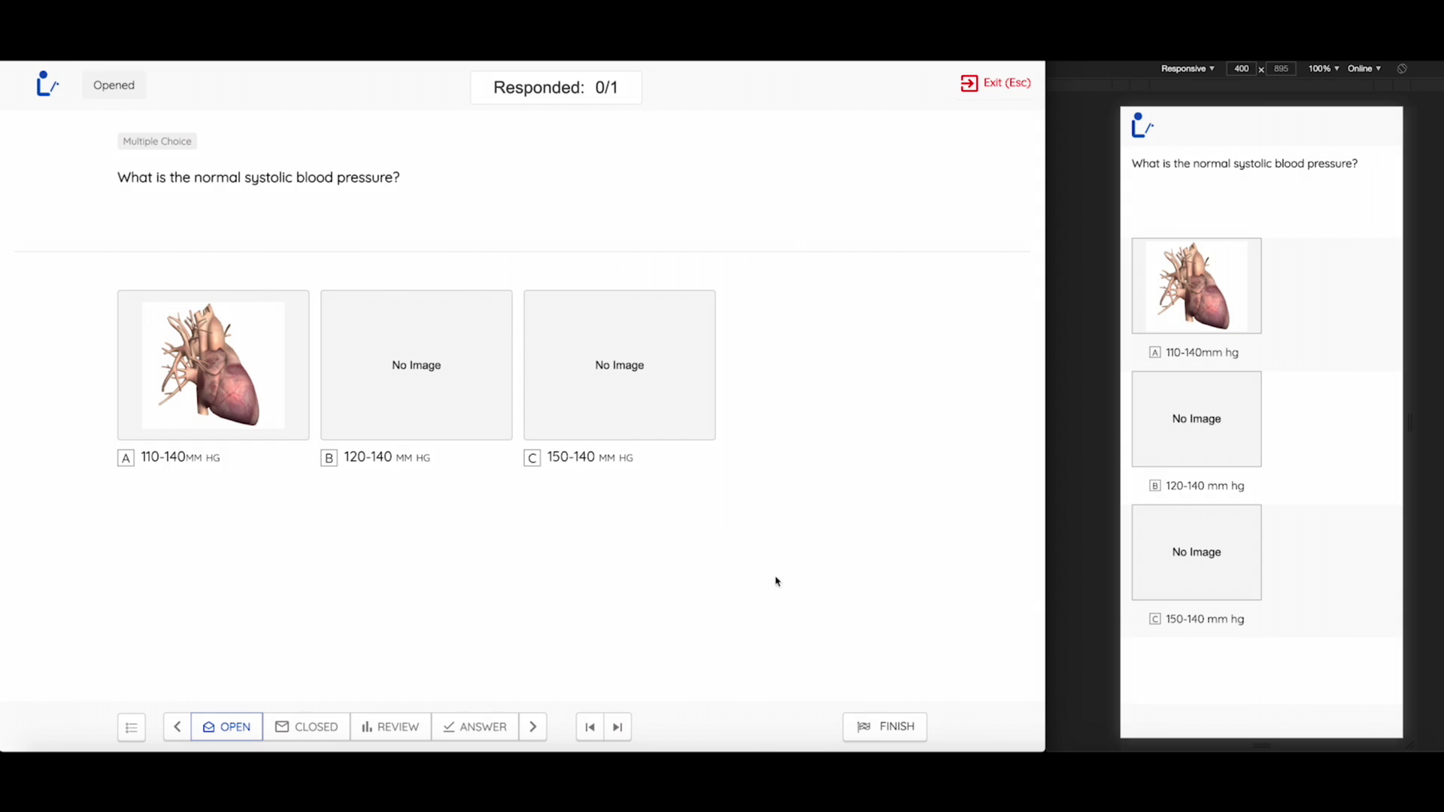
- Answer 110-140mm hg to the blood pressure question, submit, and reveal the correct answer
{"action": "left_click", "coordinate": [1182, 310]}
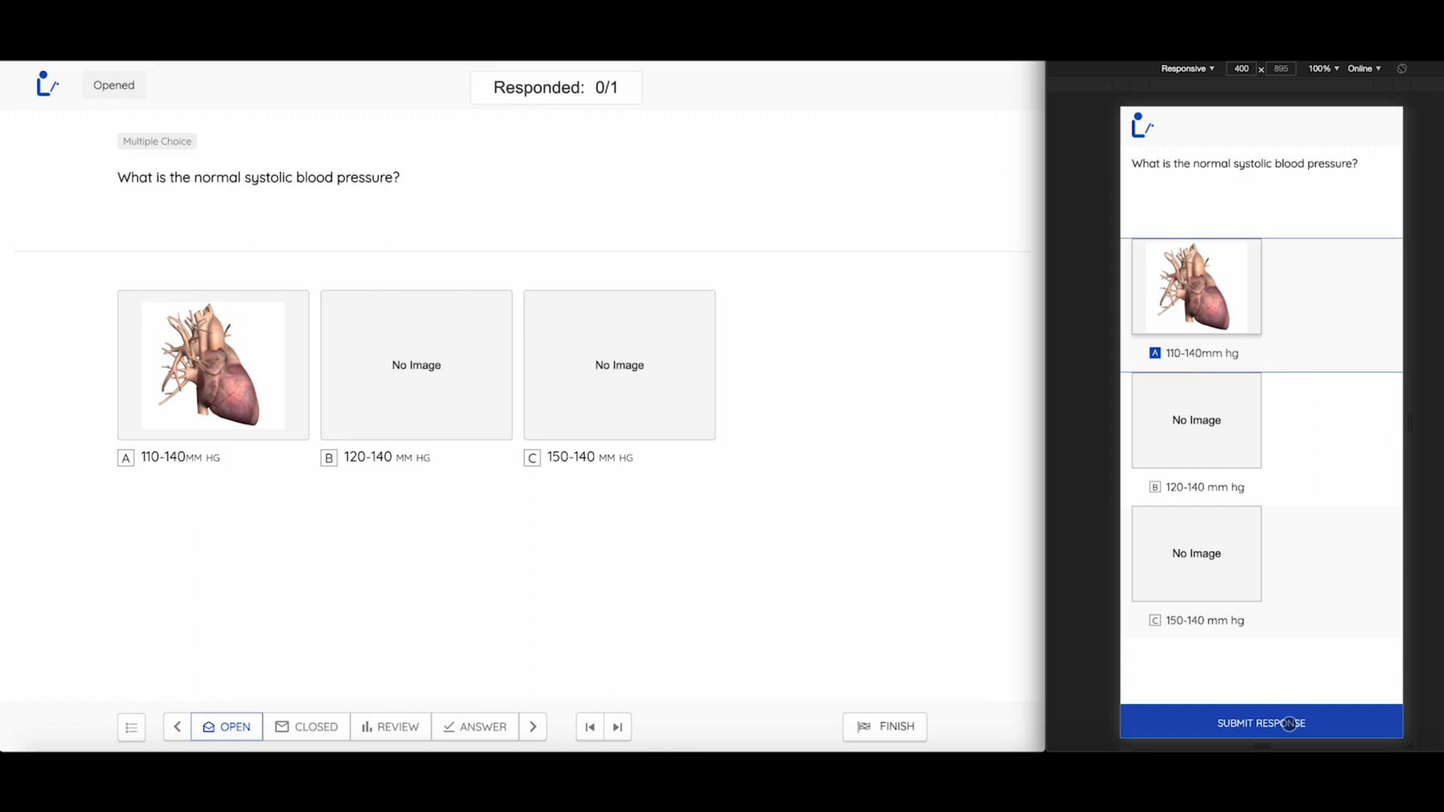
{"action": "left_click", "coordinate": [1286, 724]}
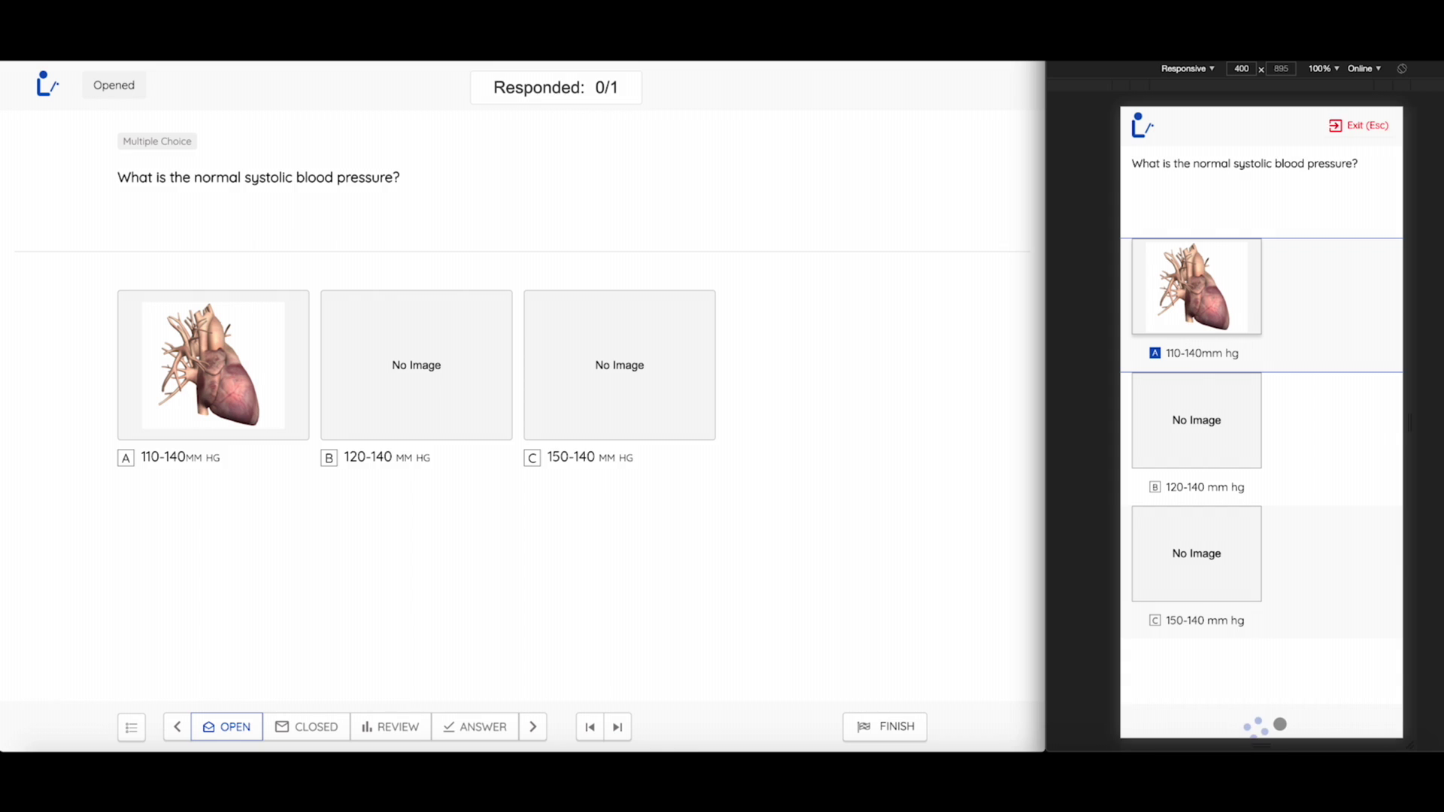
{"action": "left_click", "coordinate": [482, 727]}
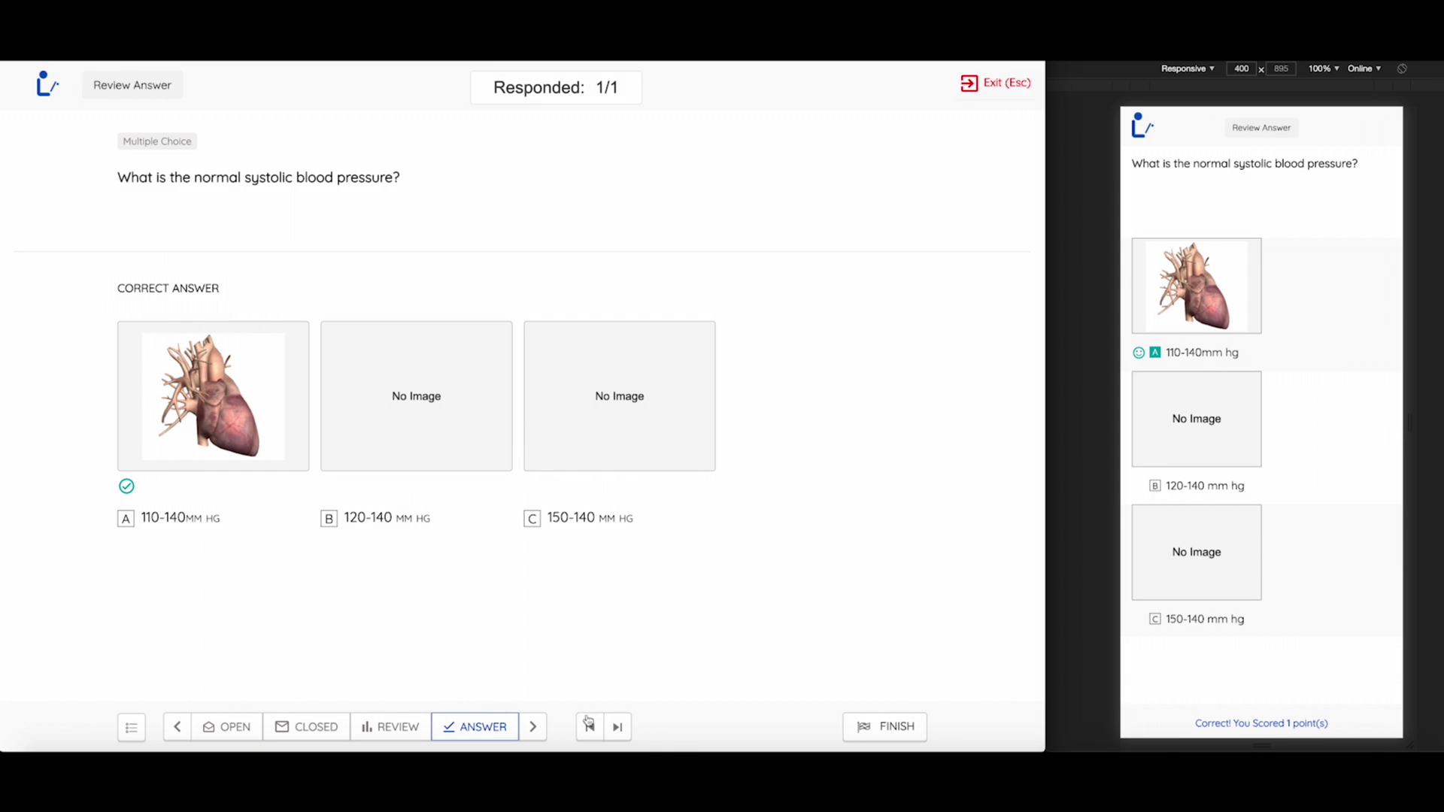
- On the heart-parts question, select Ventricles, Tricuspid Valve, Left lobe and Myocardium
{"action": "left_click", "coordinate": [619, 727]}
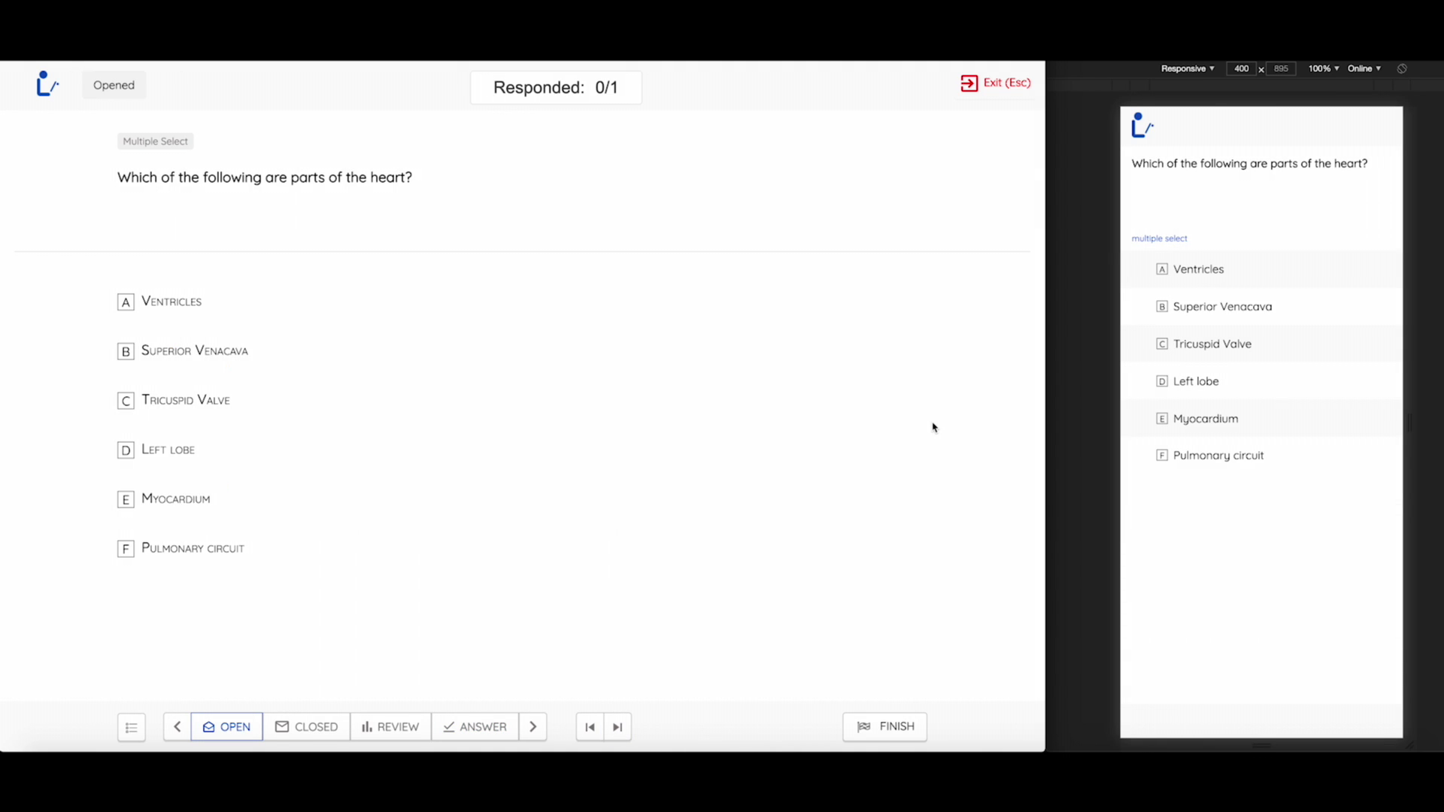
{"action": "left_click", "coordinate": [1171, 276]}
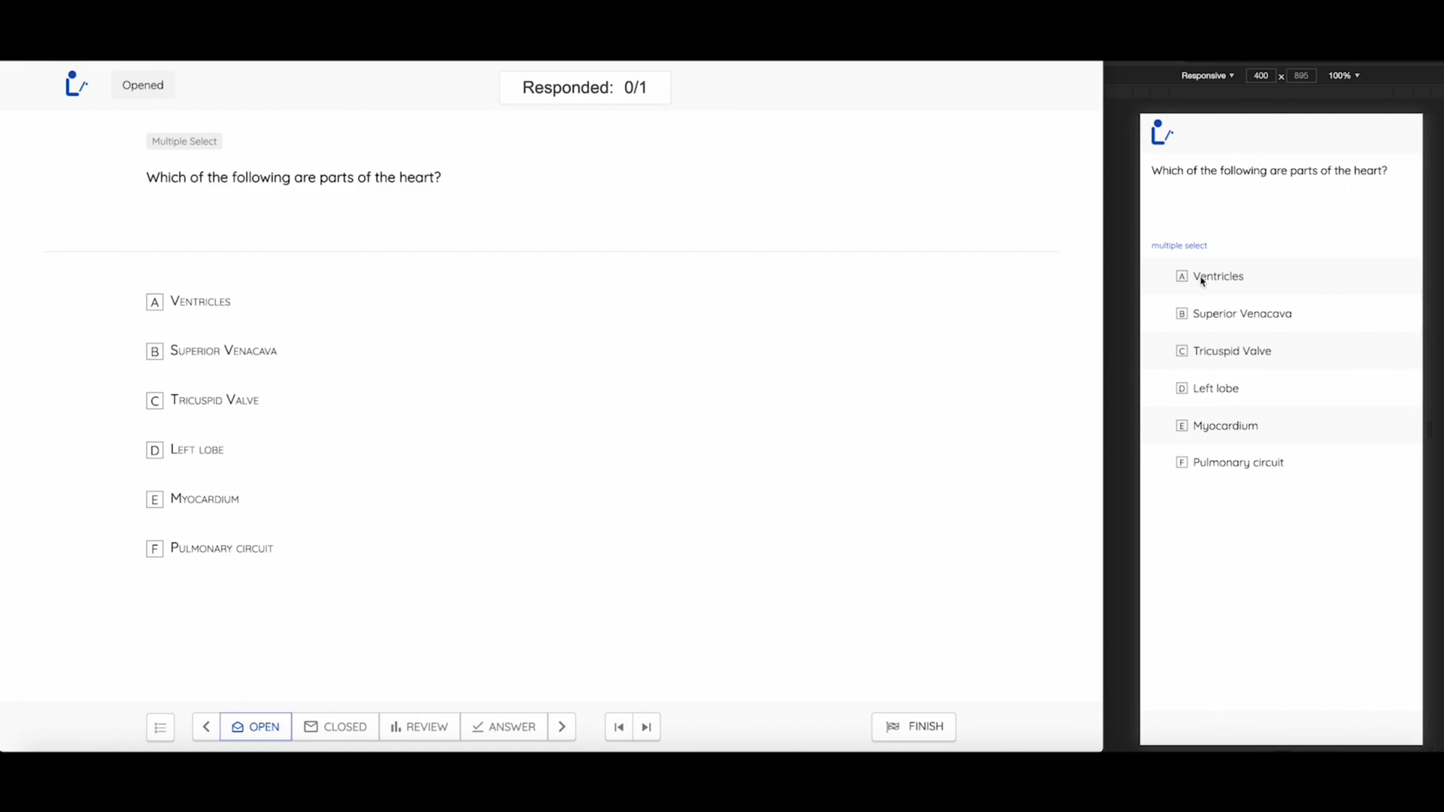
{"action": "left_click", "coordinate": [1202, 279]}
{"action": "left_click", "coordinate": [1211, 353]}
{"action": "left_click", "coordinate": [1211, 390]}
{"action": "left_click", "coordinate": [1211, 430]}
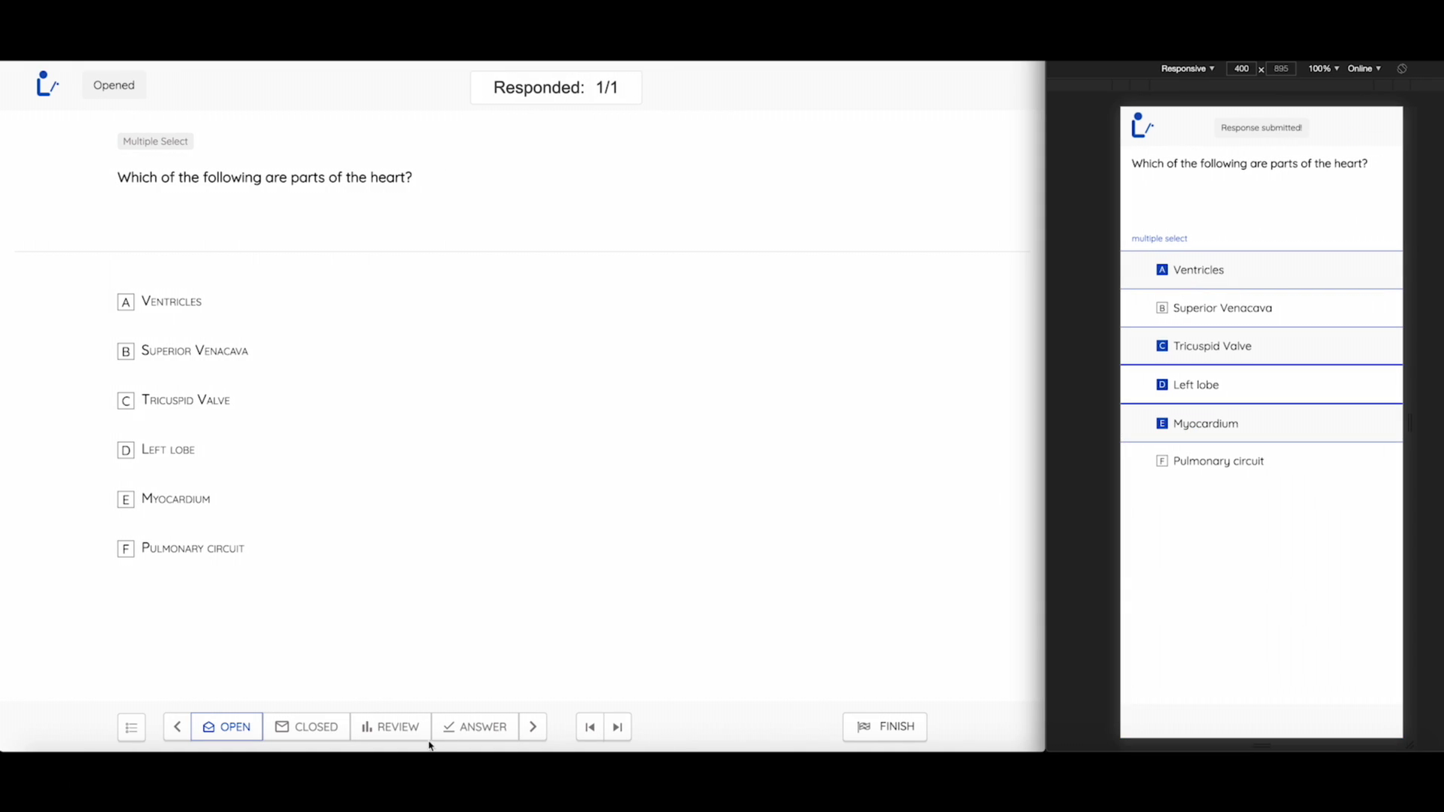
- Review the heart-parts responses, reveal the correct parts and scores, then open the matching question
{"action": "left_click", "coordinate": [400, 731]}
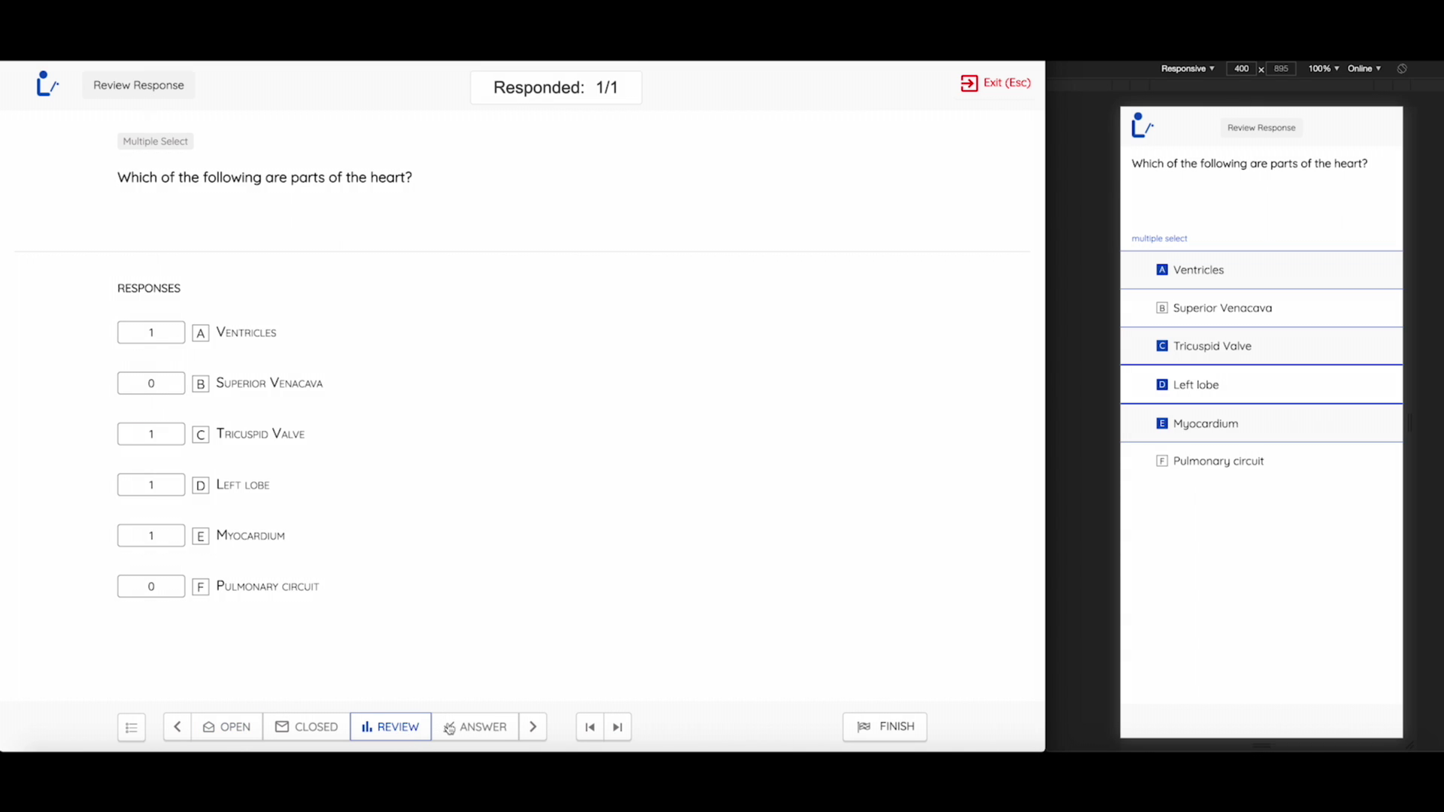
{"action": "left_click", "coordinate": [490, 728]}
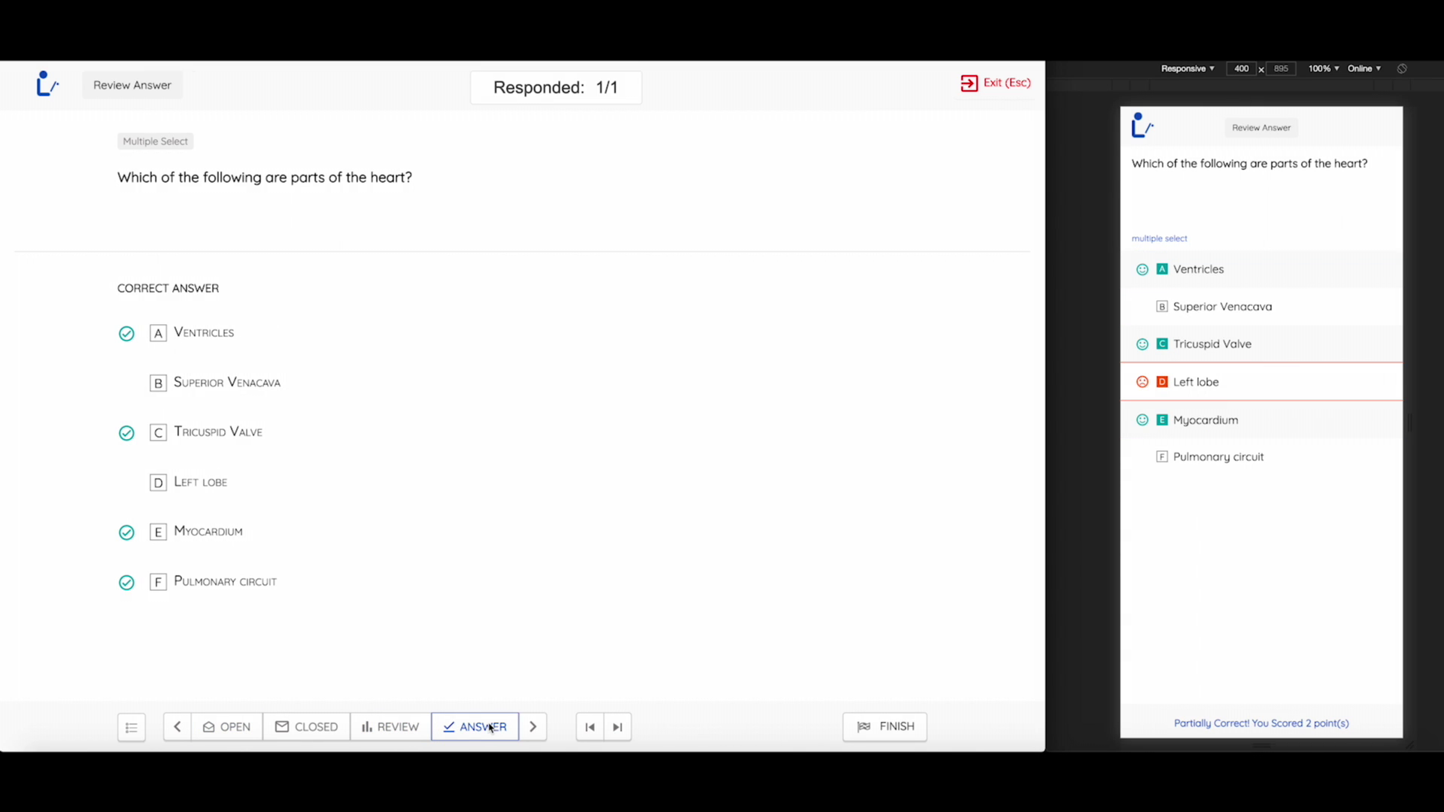
{"action": "left_click", "coordinate": [621, 726]}
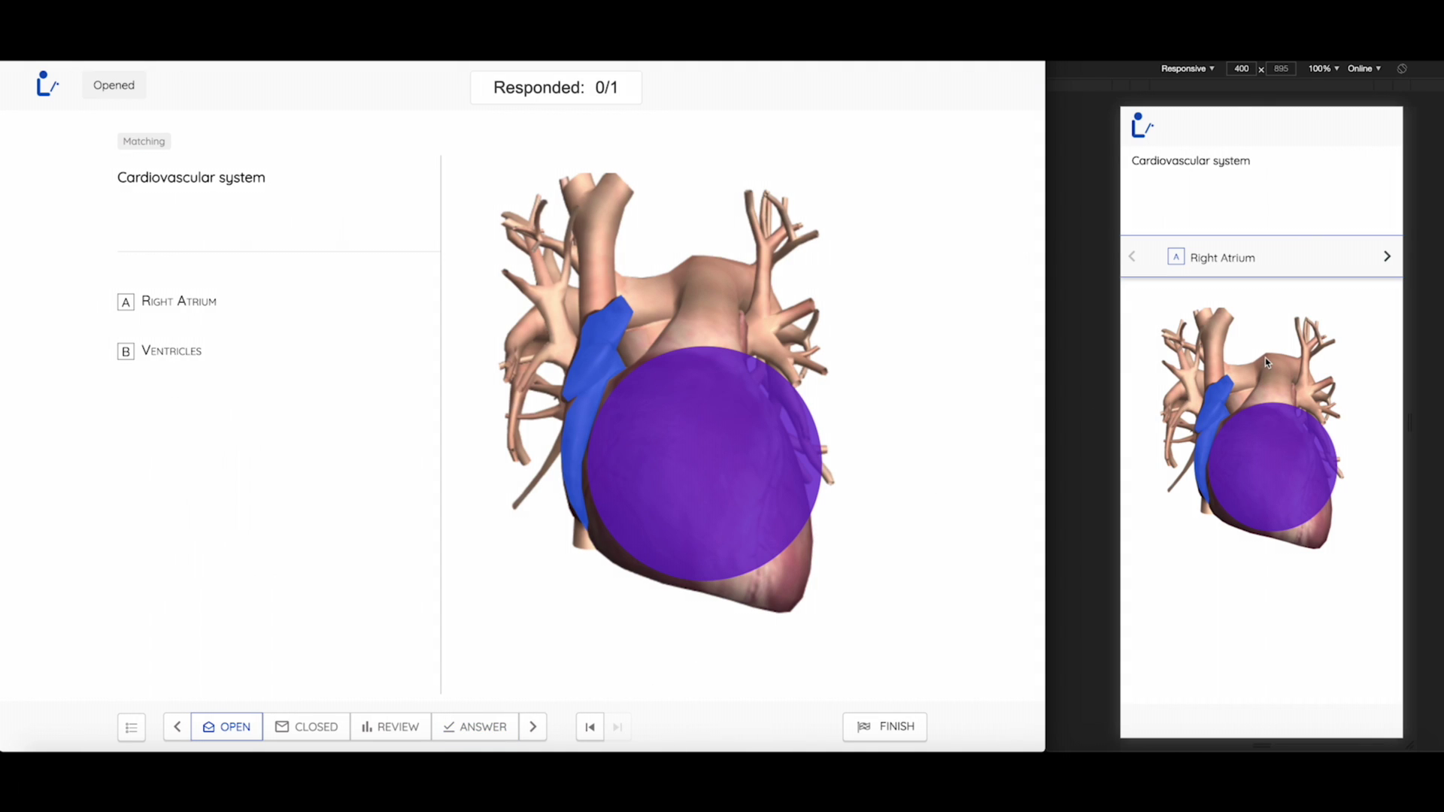
- Pin Right Atrium and Ventricles on the heart, submit, then finish the quiz and confirm finalizing grades
{"action": "left_click", "coordinate": [1264, 449]}
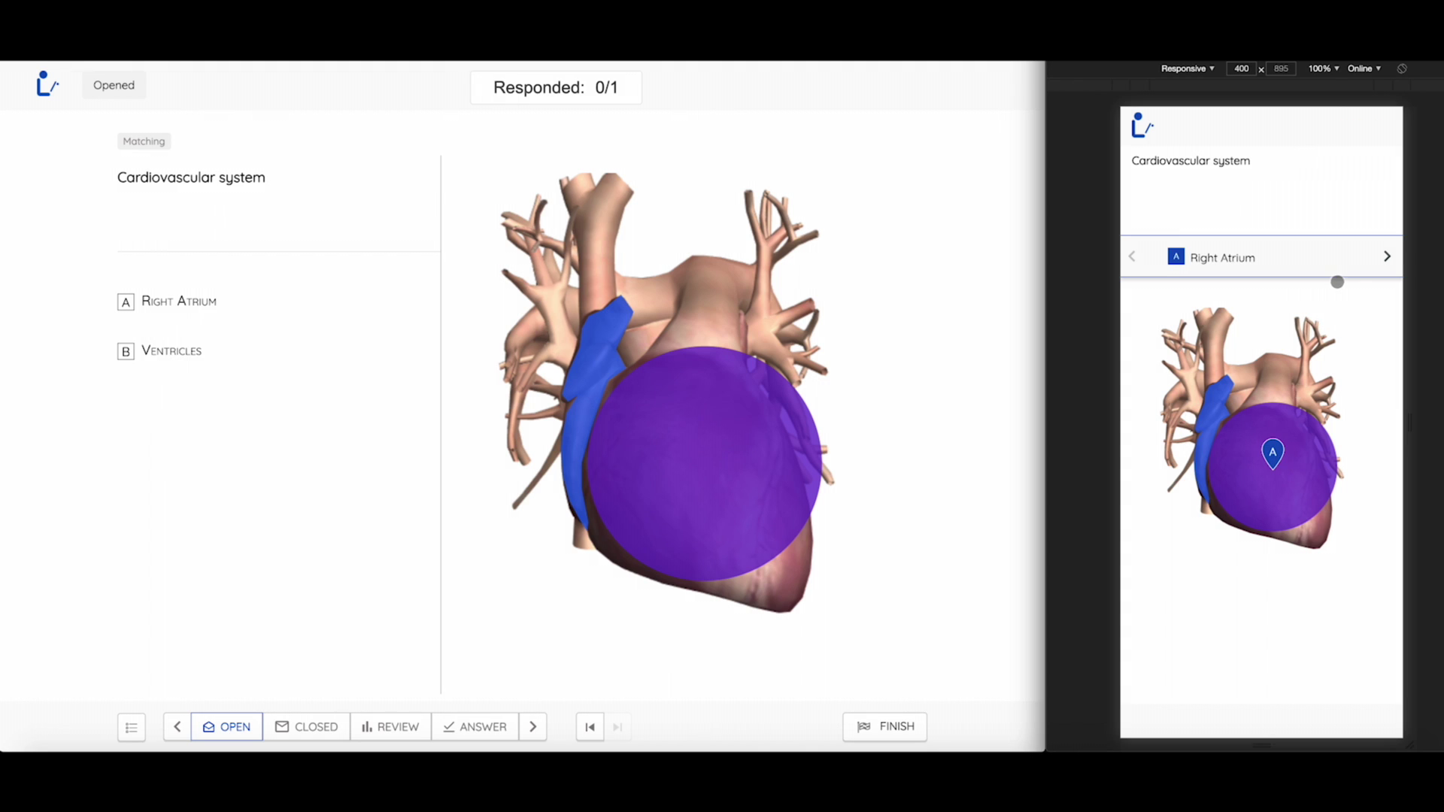
{"action": "left_click", "coordinate": [1388, 257]}
{"action": "left_click", "coordinate": [1211, 417]}
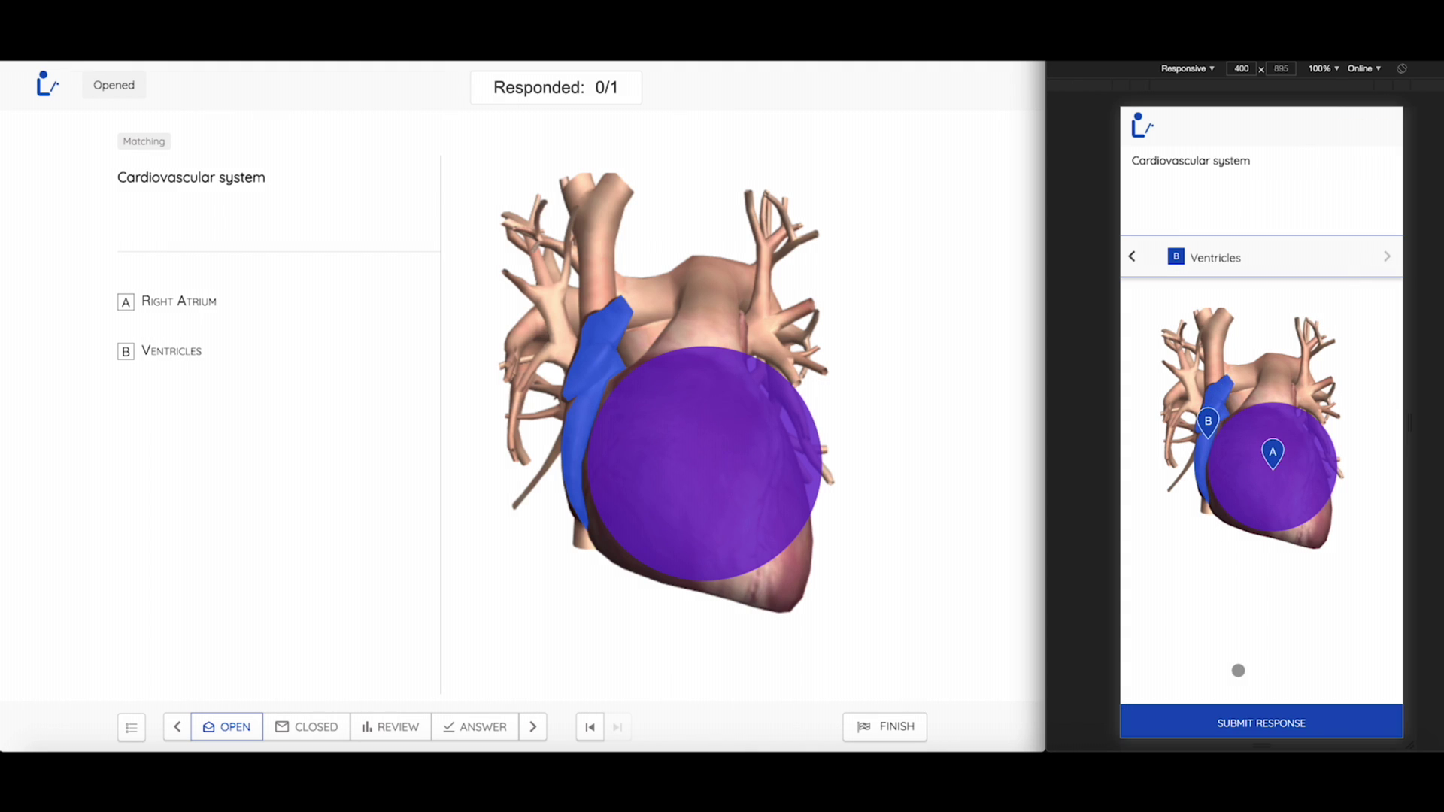
{"action": "left_click", "coordinate": [1235, 726]}
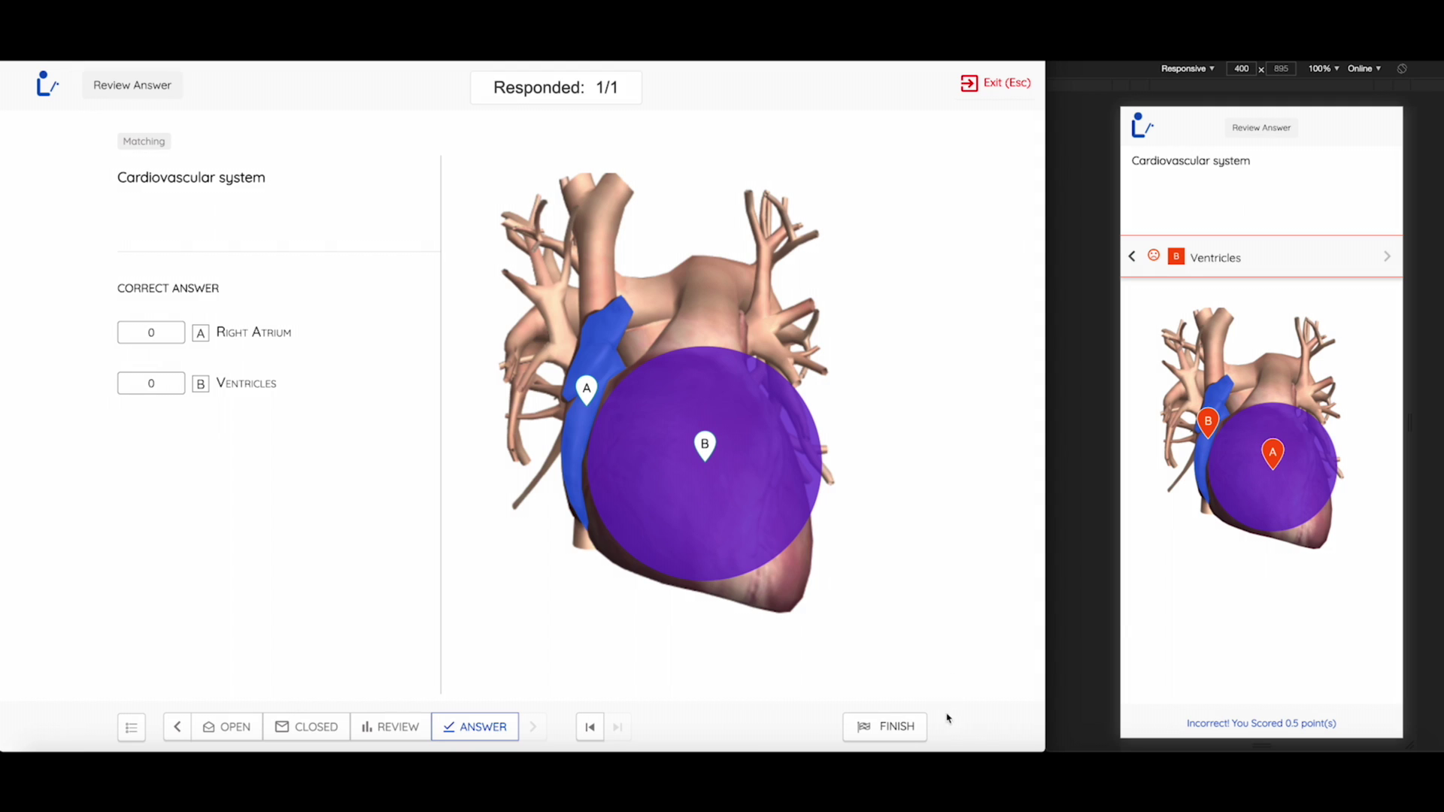
{"action": "left_click", "coordinate": [893, 727]}
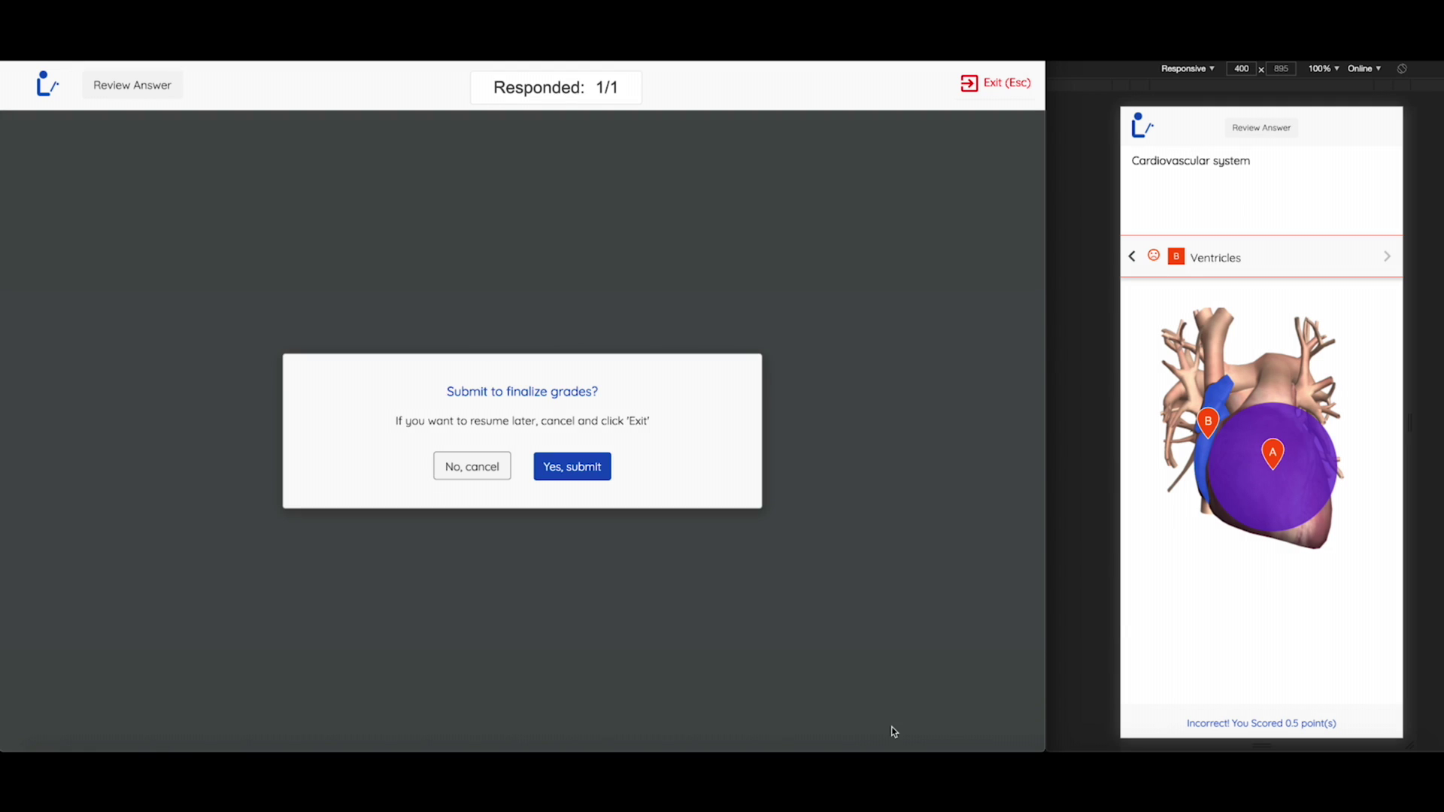
{"action": "left_click", "coordinate": [554, 468]}
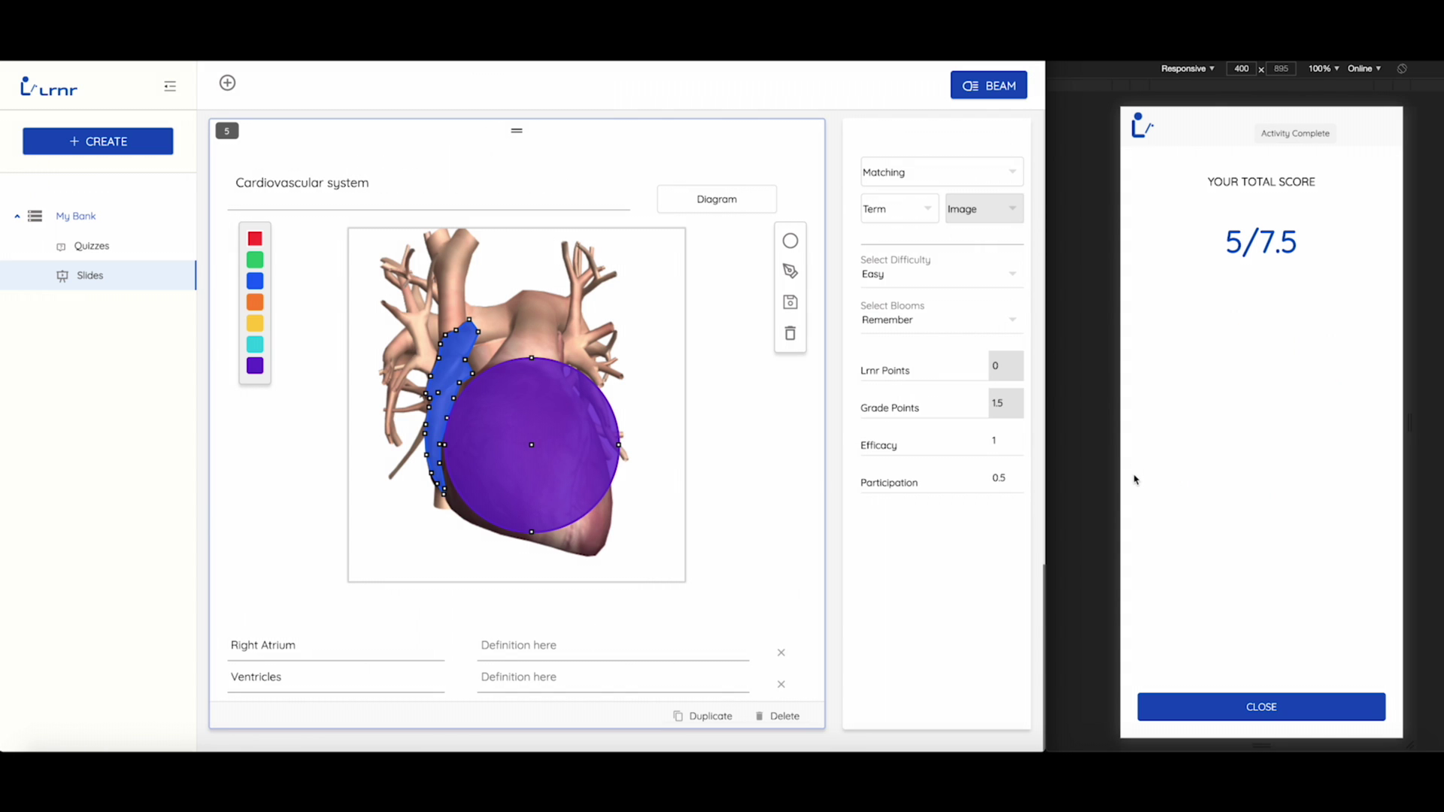